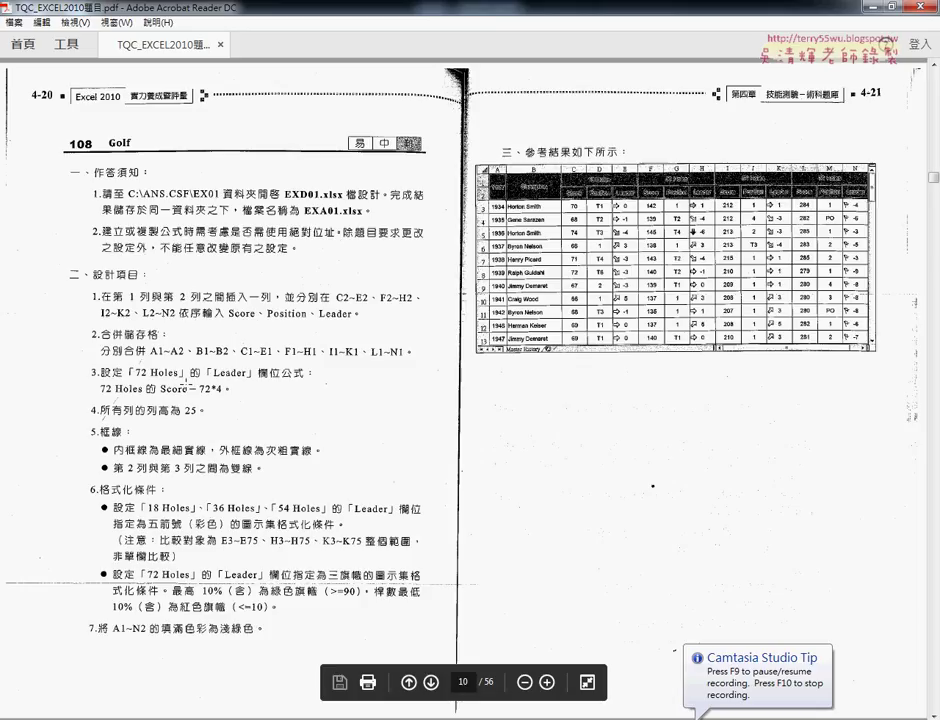
Step: Enlarge the exam page, underline the insert-row instruction and mark table rows 1–2 and the Score/Position headings
{"action": "left_click", "coordinate": [547, 682]}
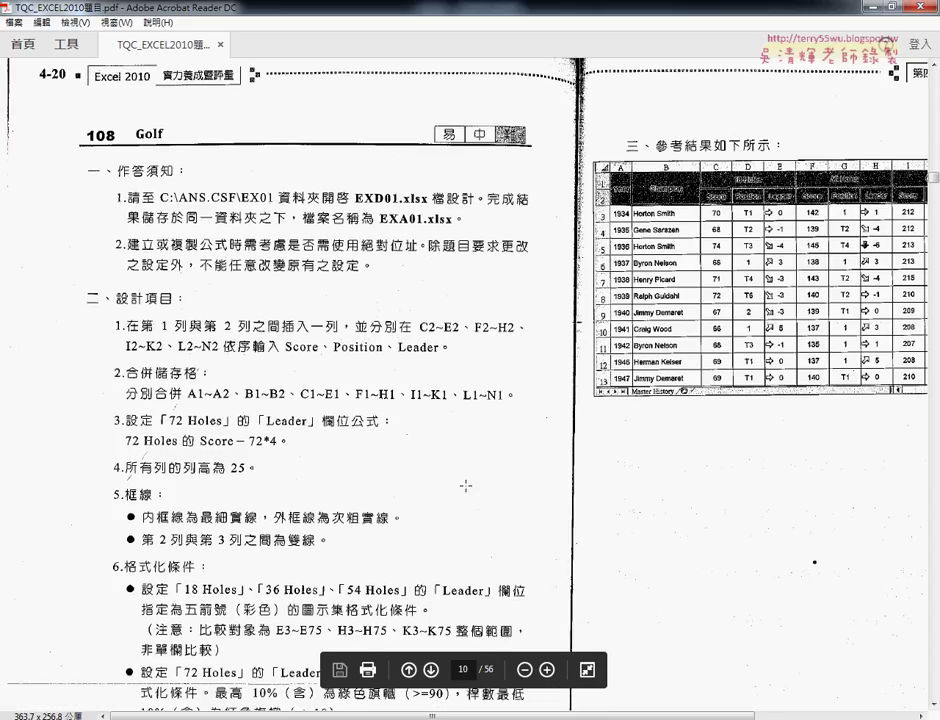
{"action": "scroll", "coordinate": [465, 486], "scroll_direction": "down", "scroll_amount": 3}
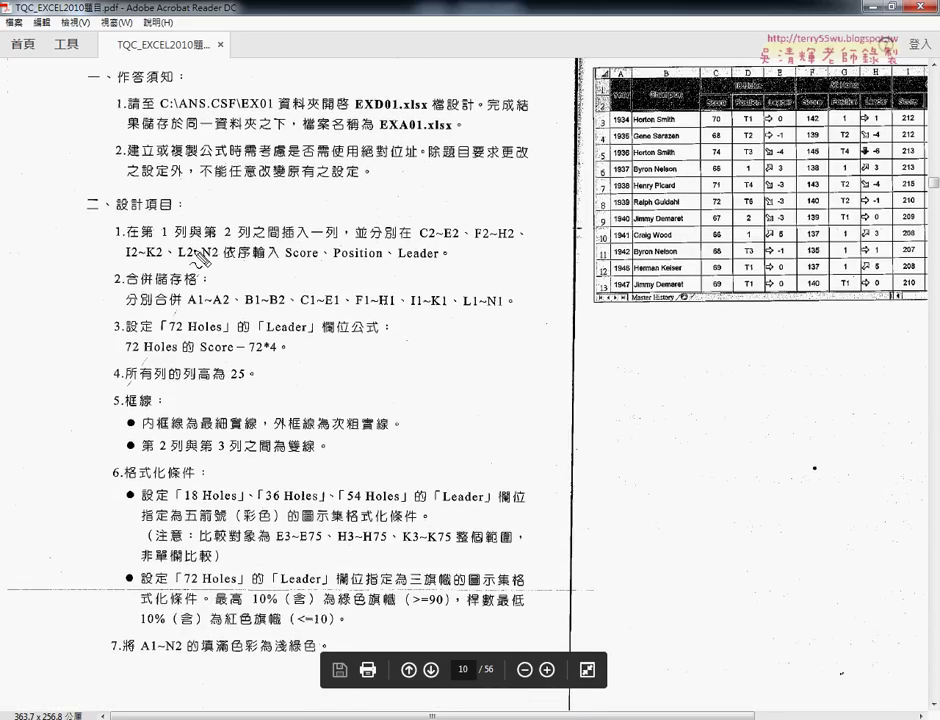
{"action": "left_click_drag", "start_coordinate": [143, 241], "coordinate": [338, 239]}
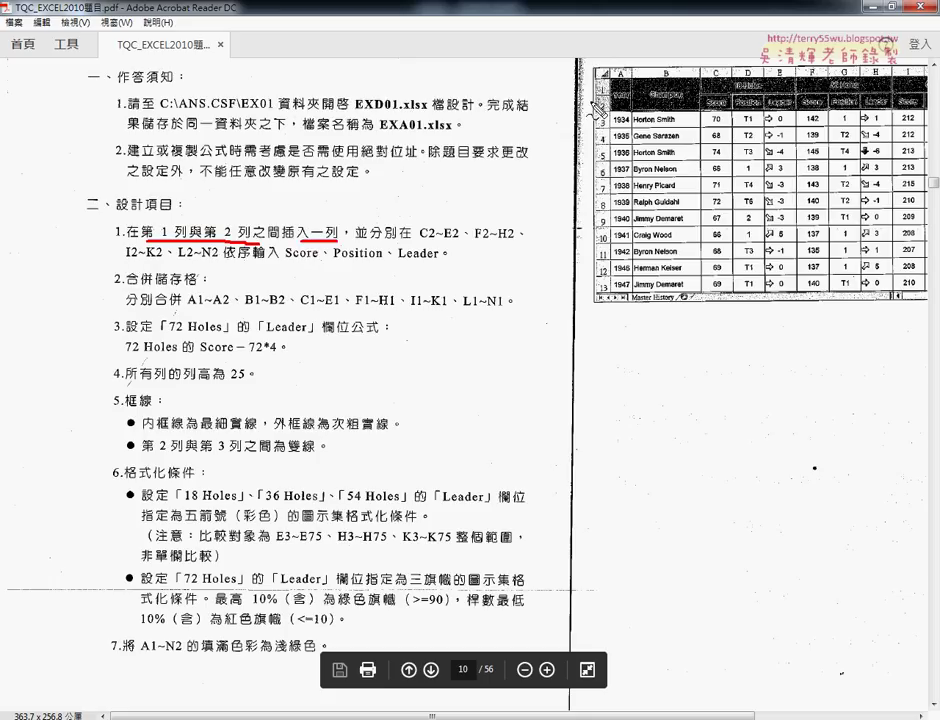
{"action": "left_click_drag", "start_coordinate": [588, 97], "coordinate": [629, 95]}
{"action": "mouse_move", "coordinate": [735, 112]}
{"action": "left_mouse_down"}
{"action": "mouse_move", "coordinate": [781, 96]}
{"action": "mouse_move", "coordinate": [843, 117]}
{"action": "mouse_move", "coordinate": [805, 100]}
{"action": "left_mouse_up"}
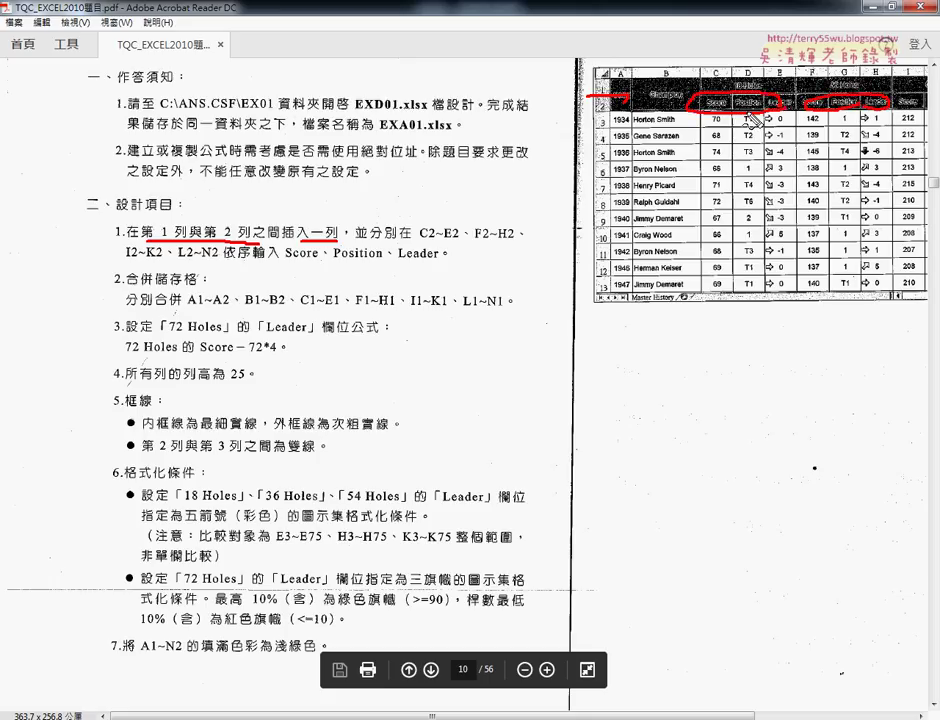
Step: Underline C2~E2, the Score/Position/Leader headings, the merge-cells heading and A1~A2, and circle column C
{"action": "left_click_drag", "start_coordinate": [423, 234], "coordinate": [520, 234]}
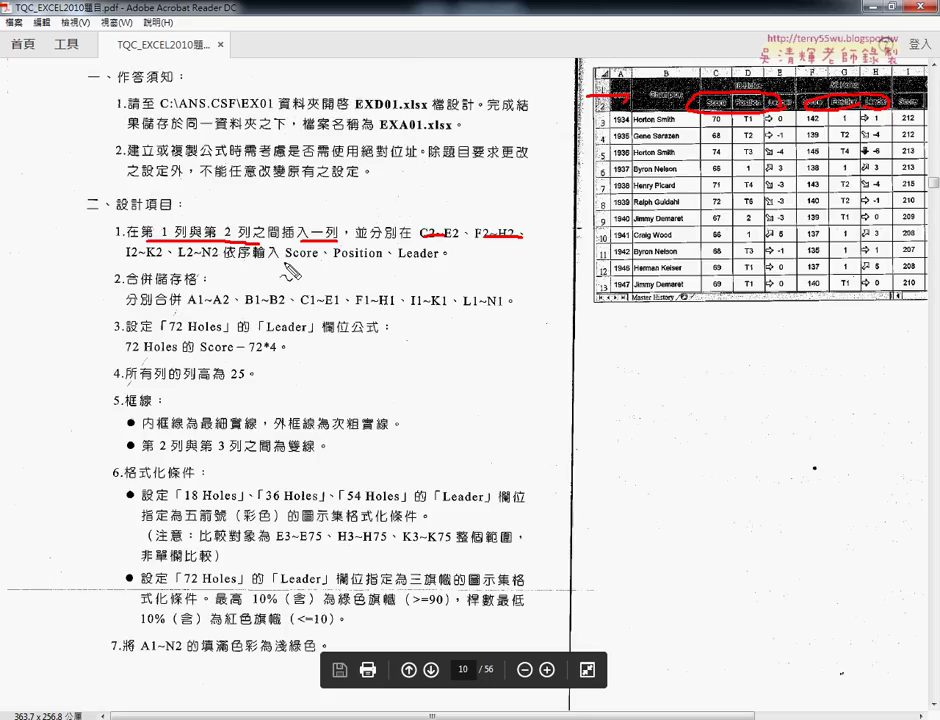
{"action": "left_click_drag", "start_coordinate": [284, 262], "coordinate": [443, 261]}
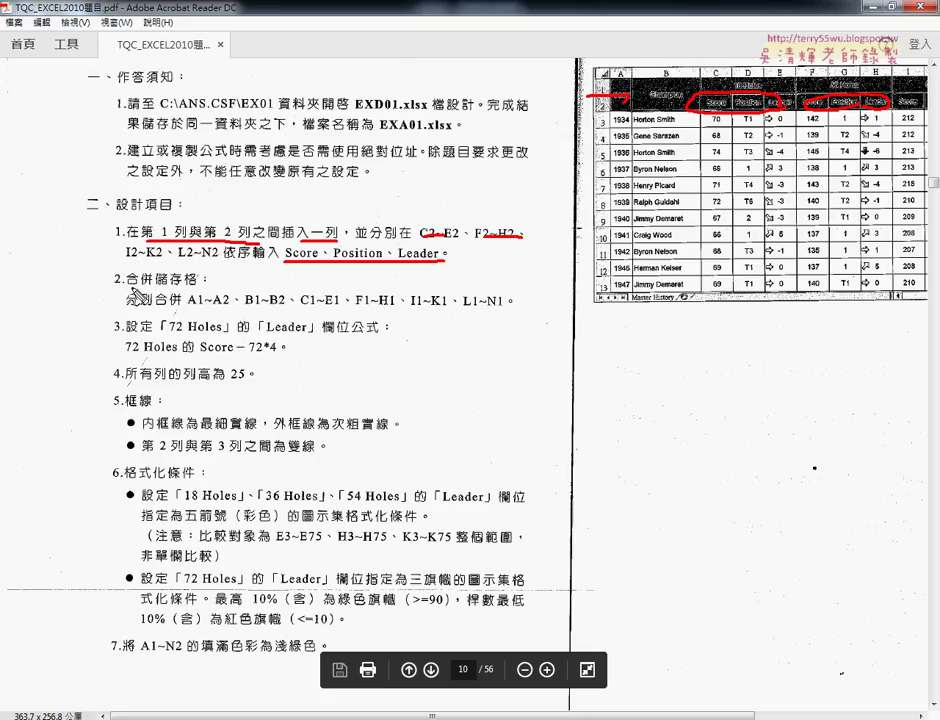
{"action": "left_click_drag", "start_coordinate": [114, 286], "coordinate": [197, 283]}
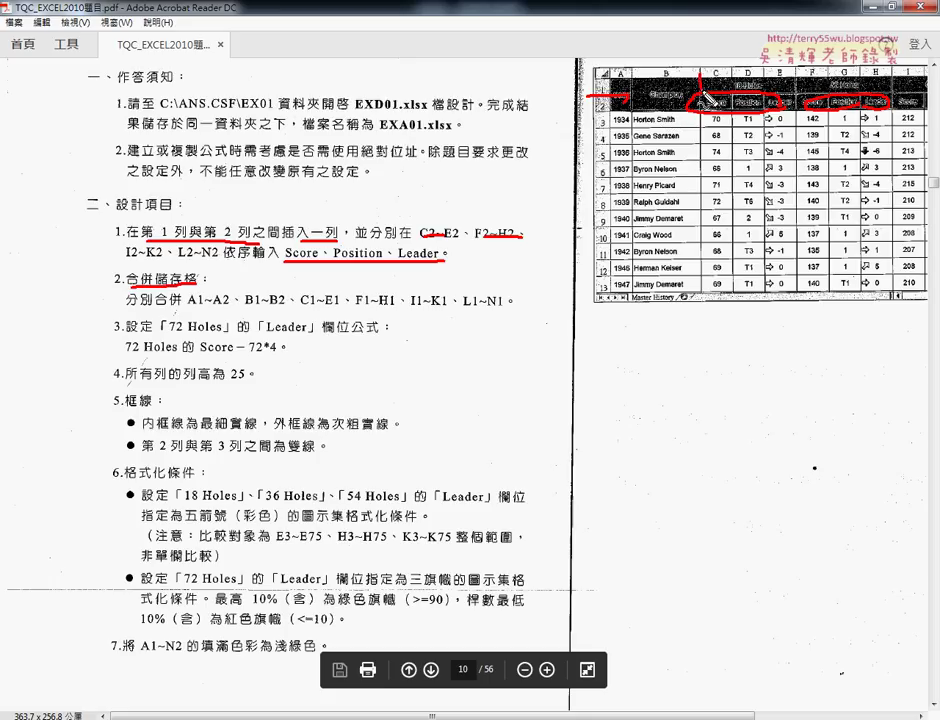
{"action": "mouse_move", "coordinate": [720, 73]}
{"action": "left_mouse_down"}
{"action": "mouse_move", "coordinate": [706, 95]}
{"action": "mouse_move", "coordinate": [771, 103]}
{"action": "left_mouse_up"}
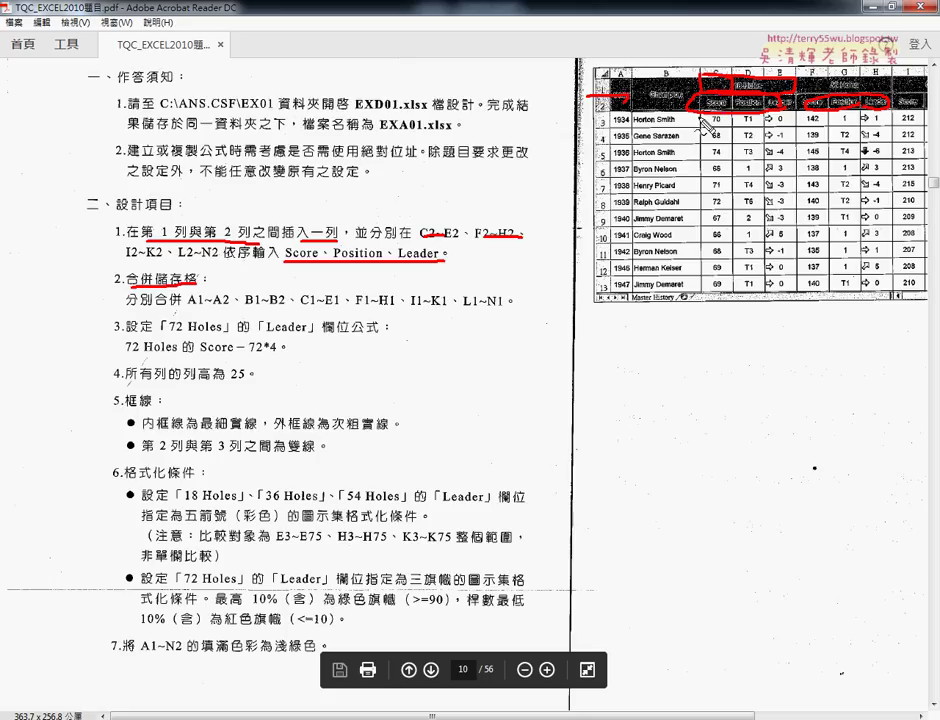
{"action": "left_click_drag", "start_coordinate": [187, 310], "coordinate": [232, 310]}
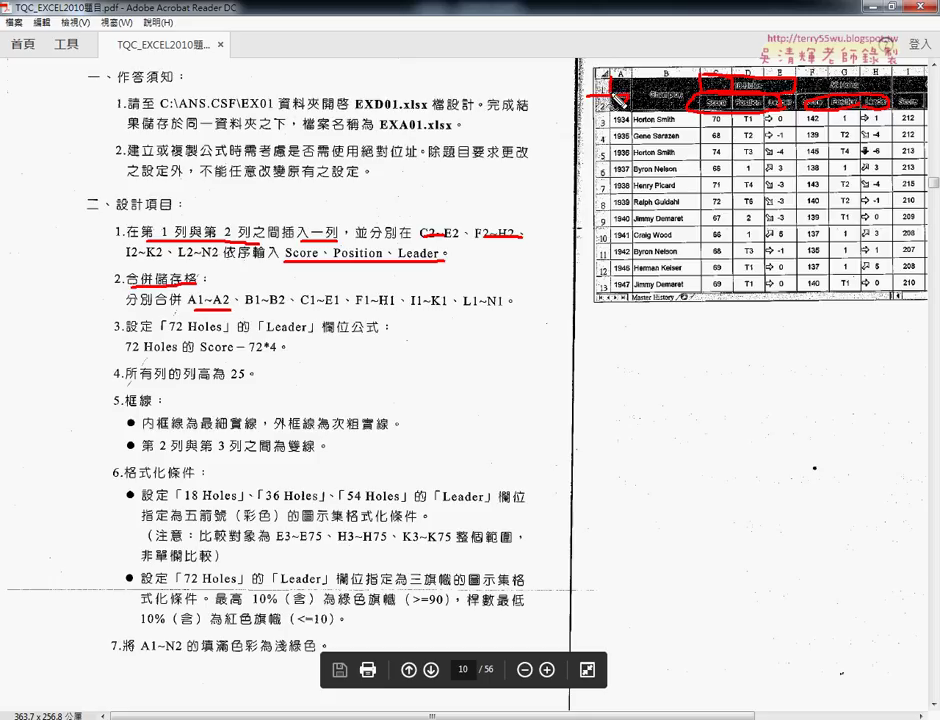
Step: Mark the A1–A2 cells and underline 72 Holes, Score and the row height 25 in red
{"action": "left_click_drag", "start_coordinate": [612, 110], "coordinate": [628, 112]}
{"action": "left_click_drag", "start_coordinate": [170, 337], "coordinate": [222, 337]}
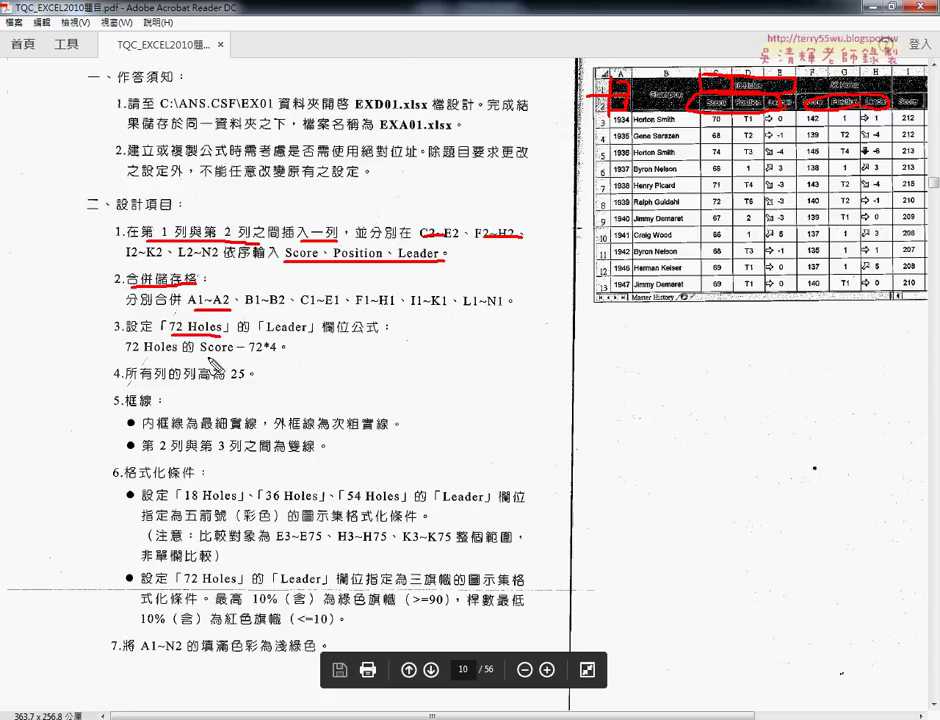
{"action": "left_click_drag", "start_coordinate": [200, 357], "coordinate": [277, 356]}
{"action": "mouse_move", "coordinate": [229, 380]}
{"action": "left_mouse_down"}
{"action": "mouse_move", "coordinate": [246, 380]}
{"action": "mouse_move", "coordinate": [200, 388]}
{"action": "left_mouse_up"}
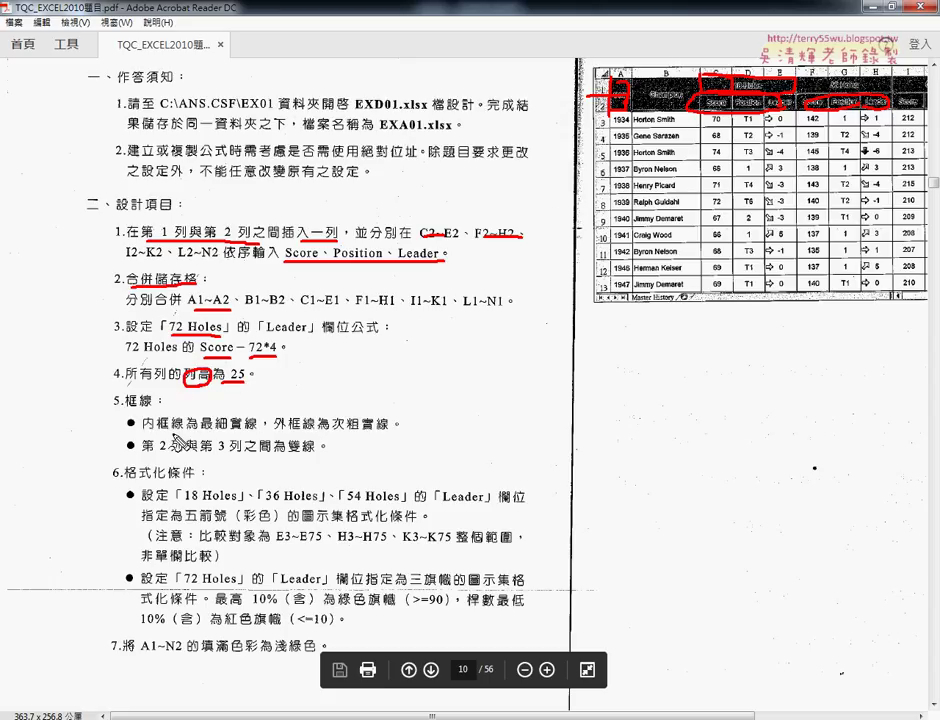
Step: Underline the thin, medium-thick and double-line border requirements, mark column A, then erase all ink
{"action": "left_click_drag", "start_coordinate": [126, 409], "coordinate": [153, 409]}
{"action": "left_click_drag", "start_coordinate": [201, 432], "coordinate": [256, 432]}
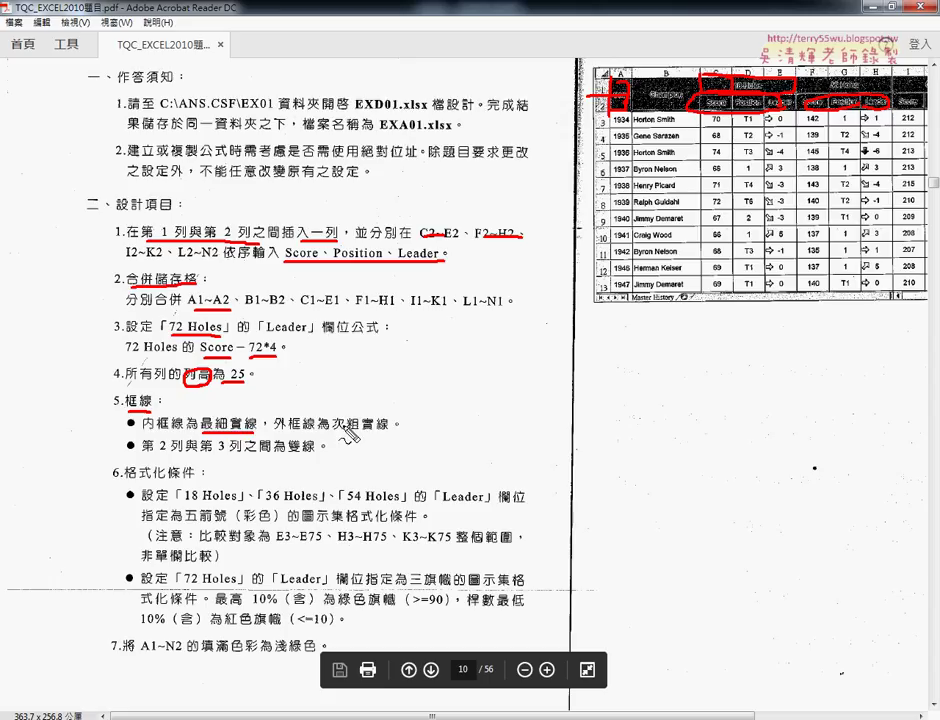
{"action": "left_click_drag", "start_coordinate": [335, 433], "coordinate": [388, 433]}
{"action": "left_click_drag", "start_coordinate": [143, 458], "coordinate": [241, 456]}
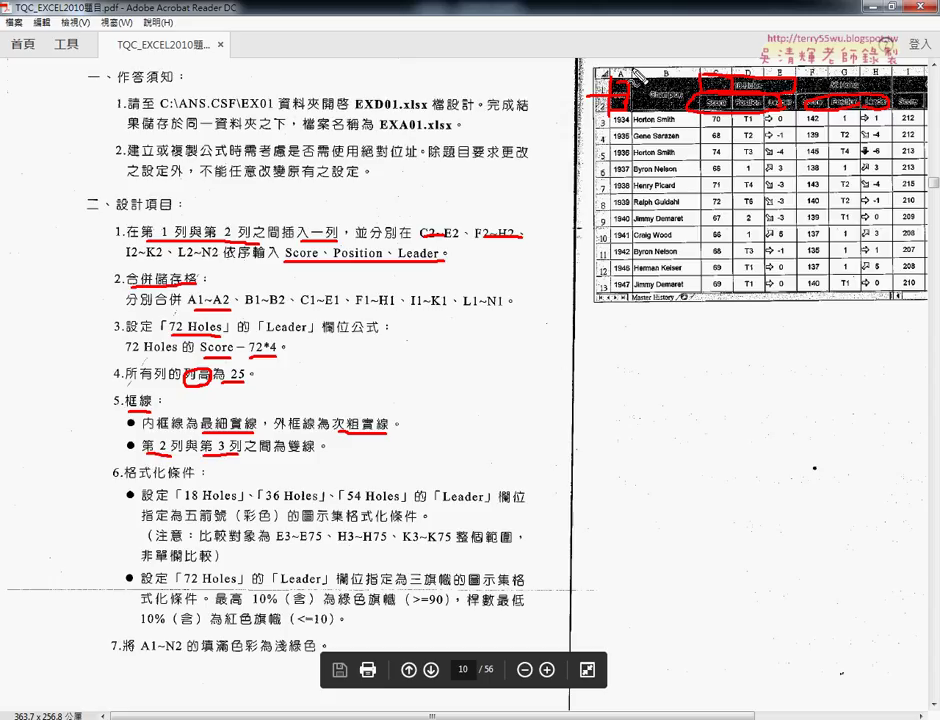
{"action": "left_click_drag", "start_coordinate": [630, 55], "coordinate": [631, 298]}
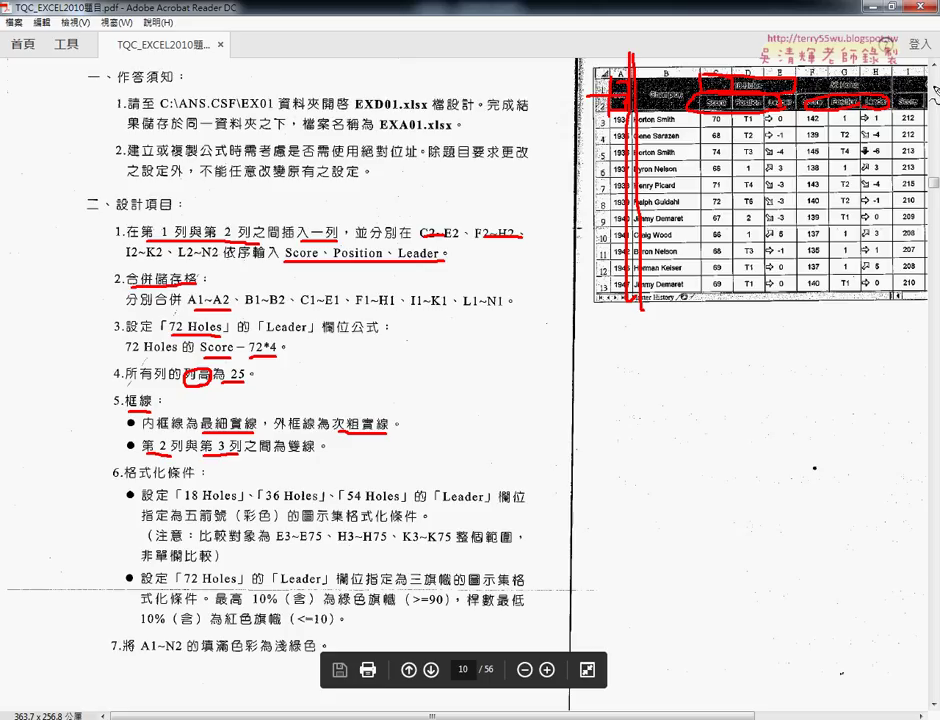
{"action": "key", "text": "Escape"}
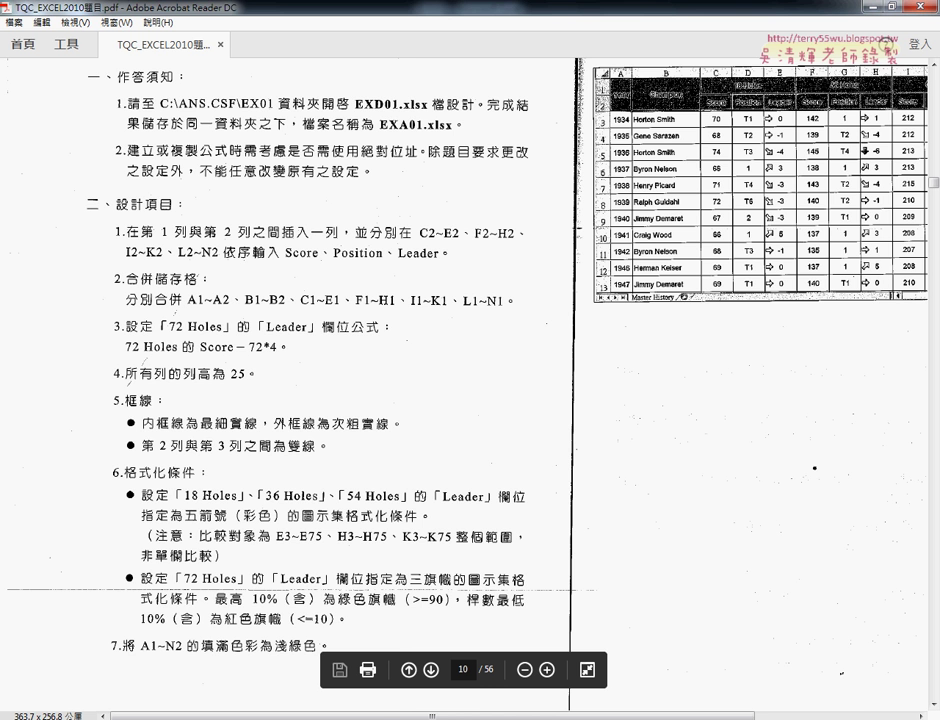
Step: Switch to EXD01 and check the 18, 36, 54 and 72 Holes columns C, F, I and L
{"action": "left_click", "coordinate": [317, 663]}
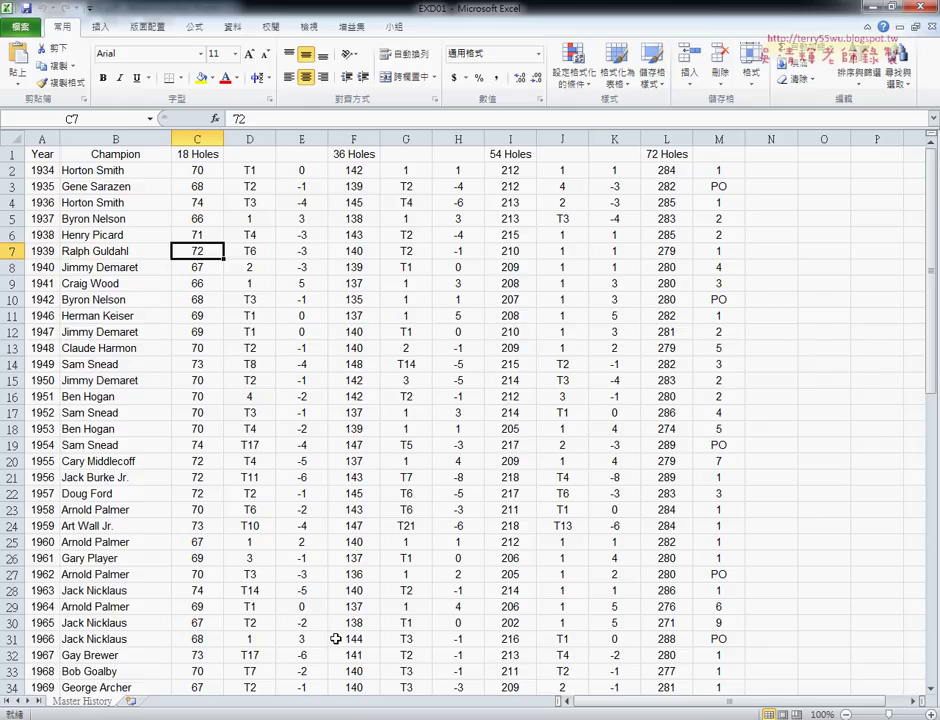
{"action": "left_click", "coordinate": [199, 139]}
{"action": "left_click", "coordinate": [363, 137]}
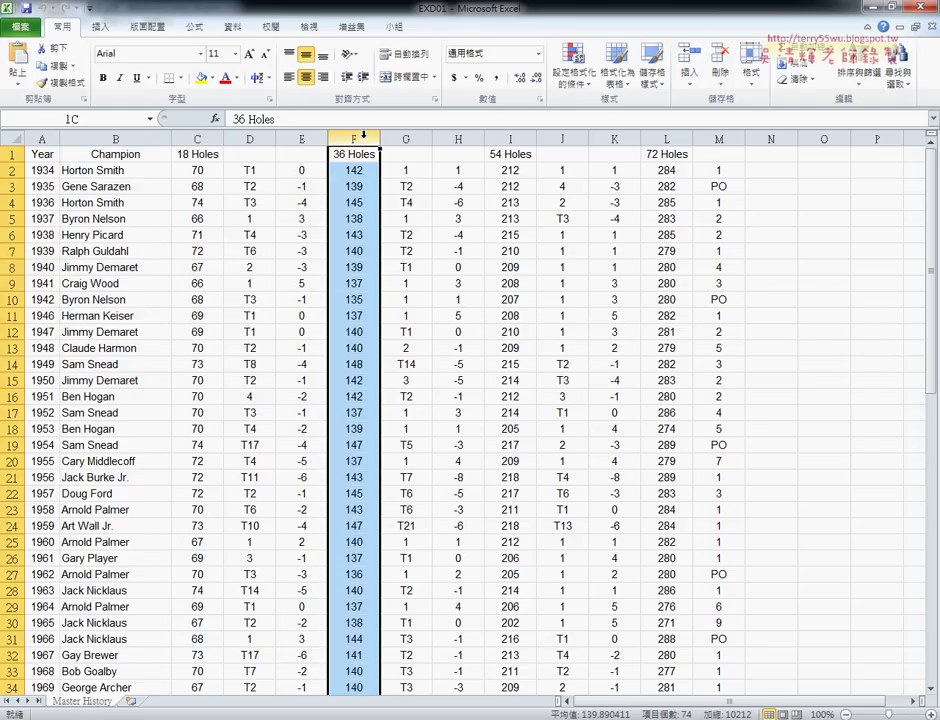
{"action": "left_click", "coordinate": [512, 138]}
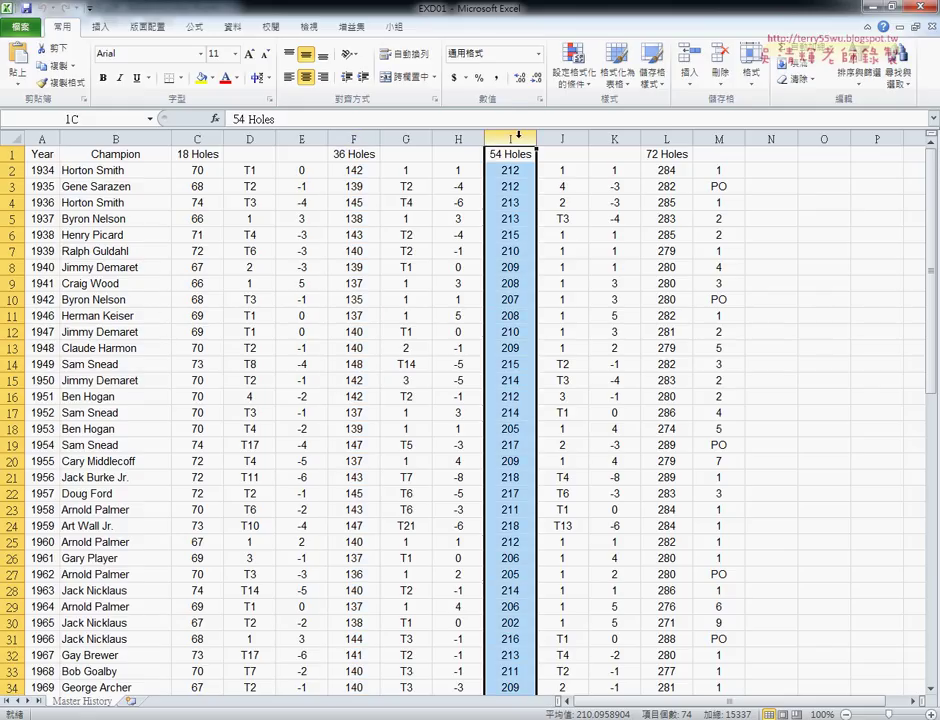
{"action": "left_click", "coordinate": [670, 138]}
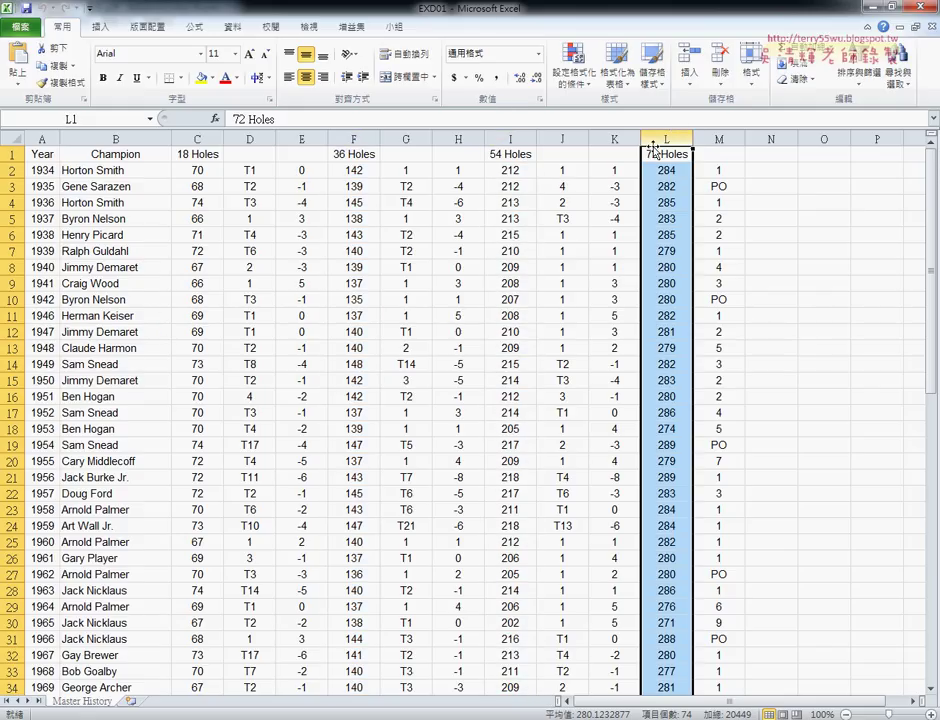
Step: Select cells A2:B2 holding 1934 and Horton Smith
{"action": "left_click", "coordinate": [58, 170]}
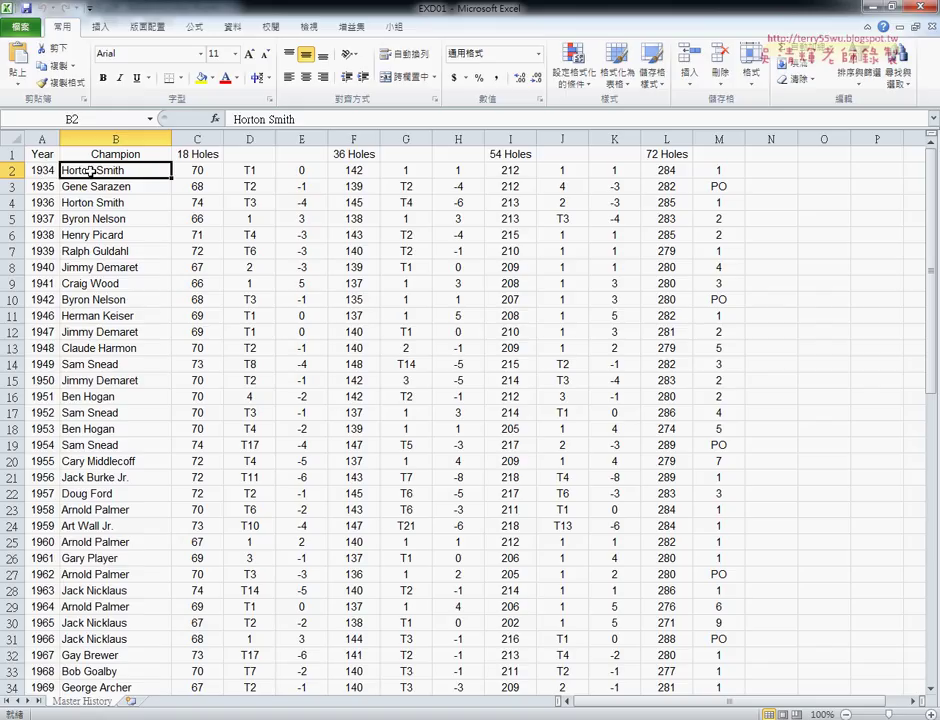
{"action": "left_click", "coordinate": [41, 172]}
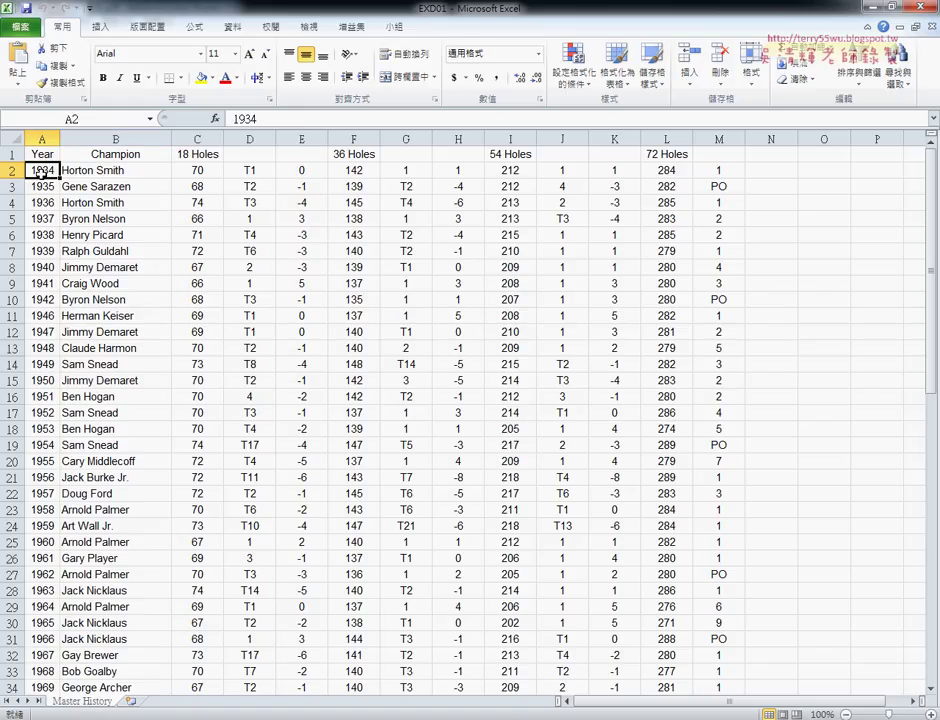
{"action": "left_click_drag", "start_coordinate": [41, 171], "coordinate": [110, 173]}
{"action": "left_click", "coordinate": [110, 173]}
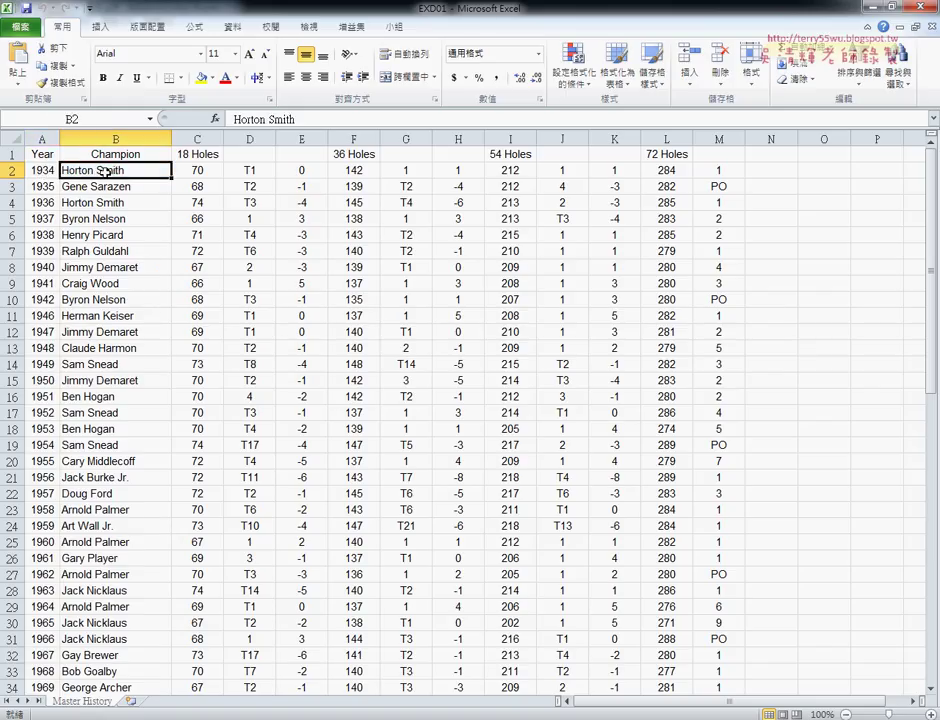
{"action": "key", "text": "shift+Left"}
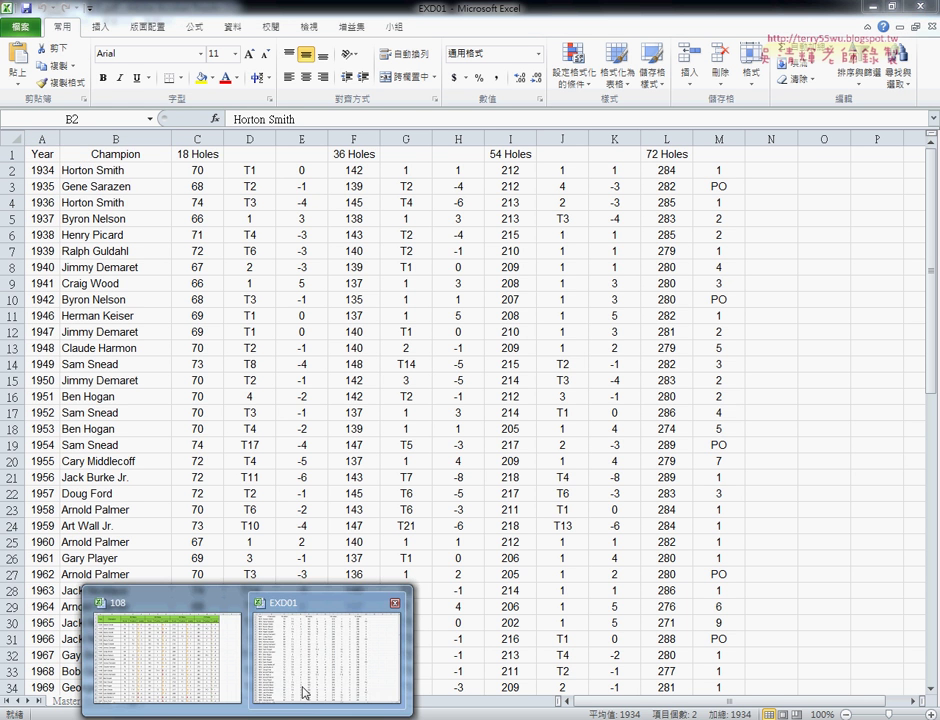
Step: Open workbook 108 and inspect its merged Champion and 18 Holes headers and cells B3 and C3
{"action": "left_click", "coordinate": [304, 688]}
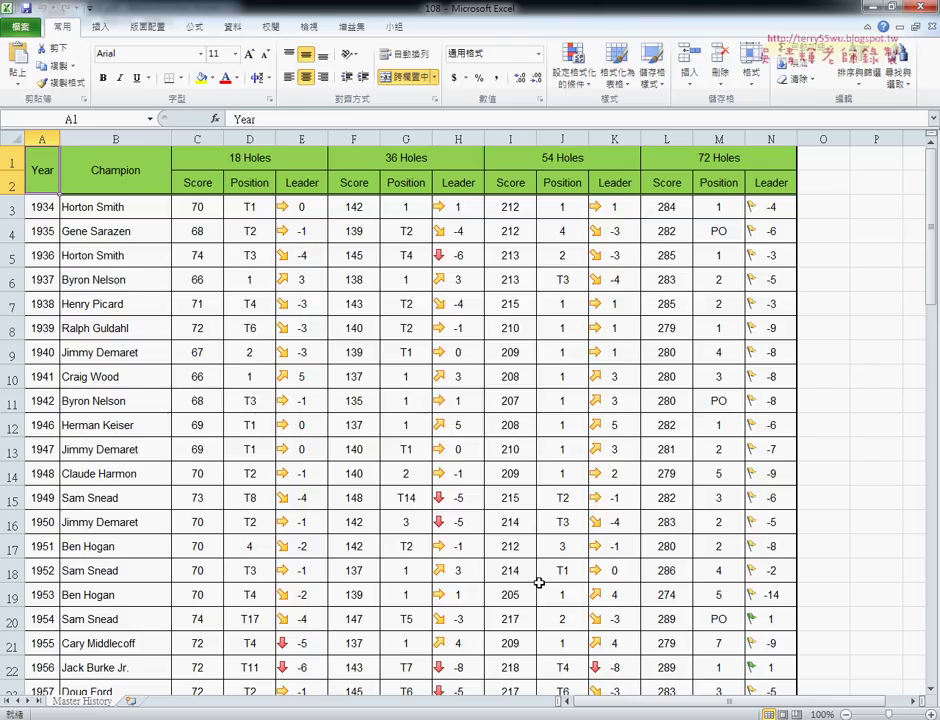
{"action": "left_click", "coordinate": [132, 181]}
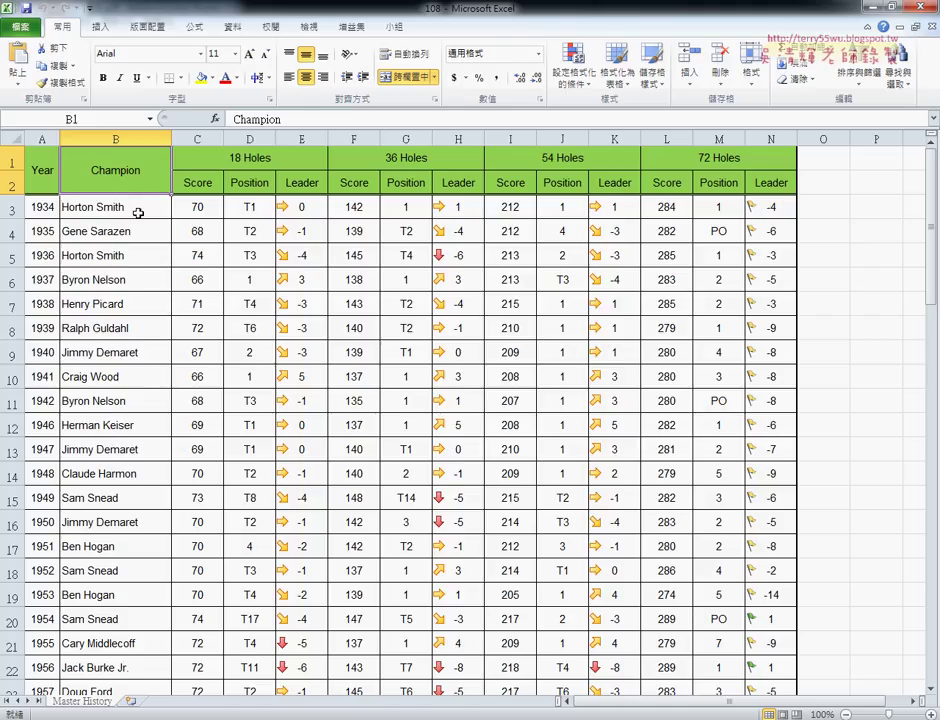
{"action": "left_click", "coordinate": [138, 211]}
{"action": "left_click", "coordinate": [275, 163]}
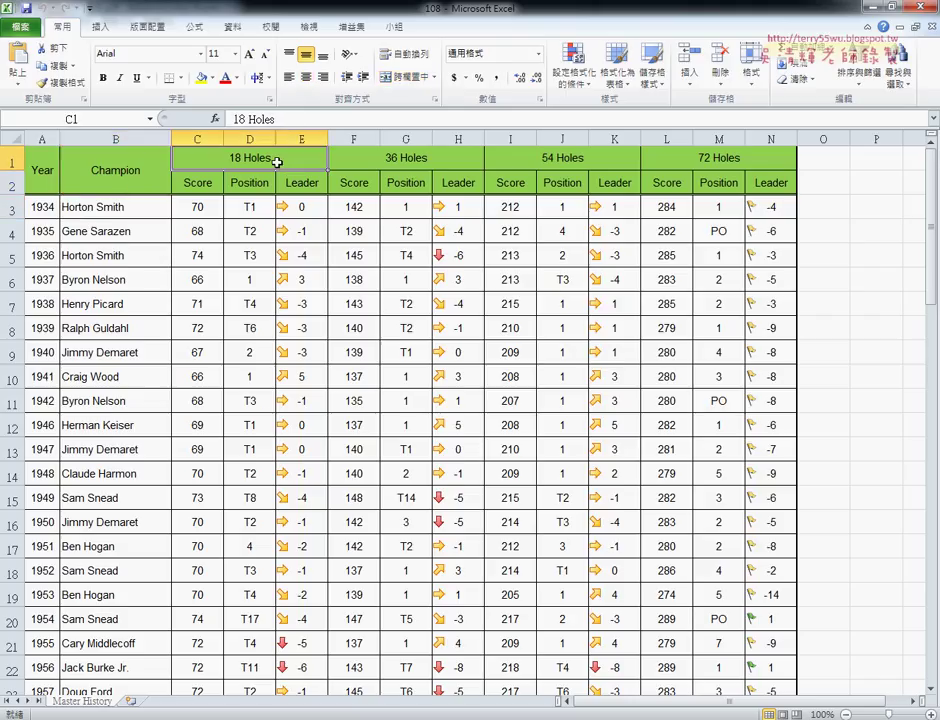
{"action": "left_click", "coordinate": [205, 208]}
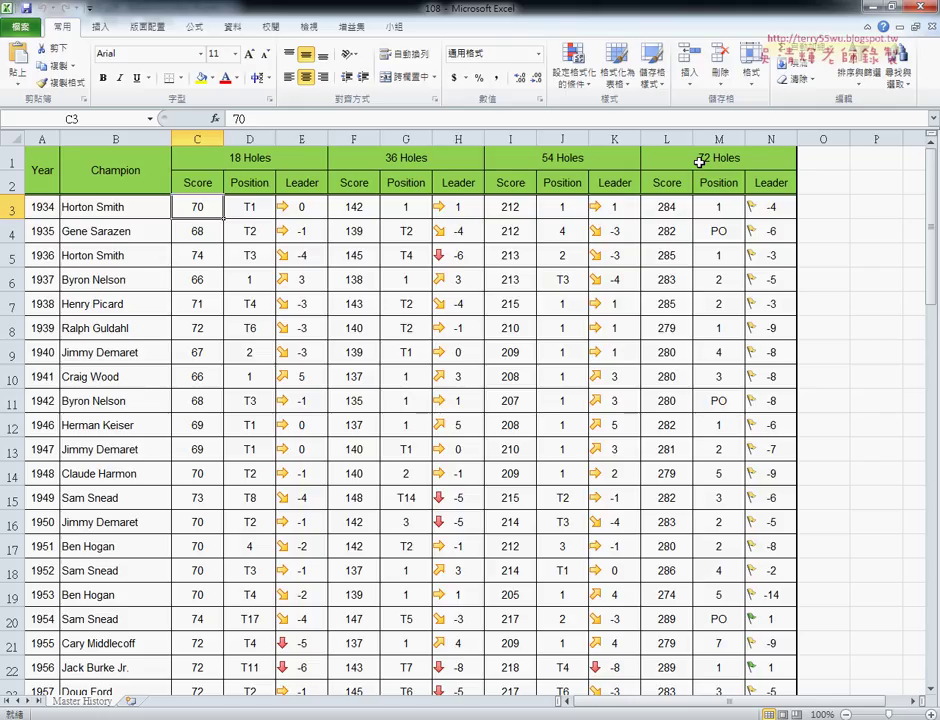
{"action": "left_click", "coordinate": [304, 139]}
{"action": "left_click", "coordinate": [309, 210]}
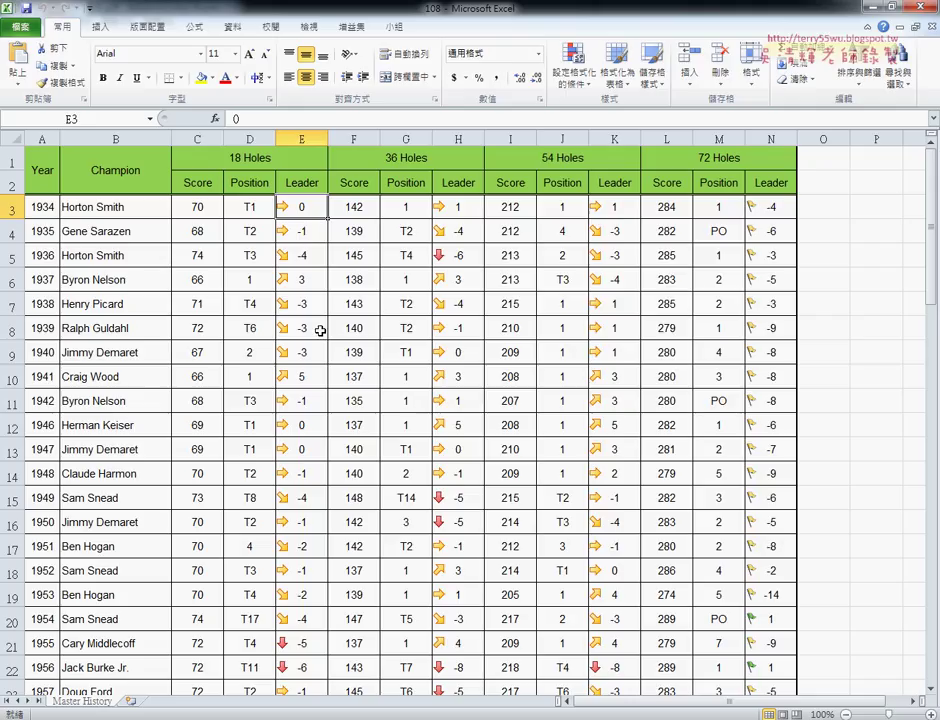
{"action": "left_click", "coordinate": [313, 650]}
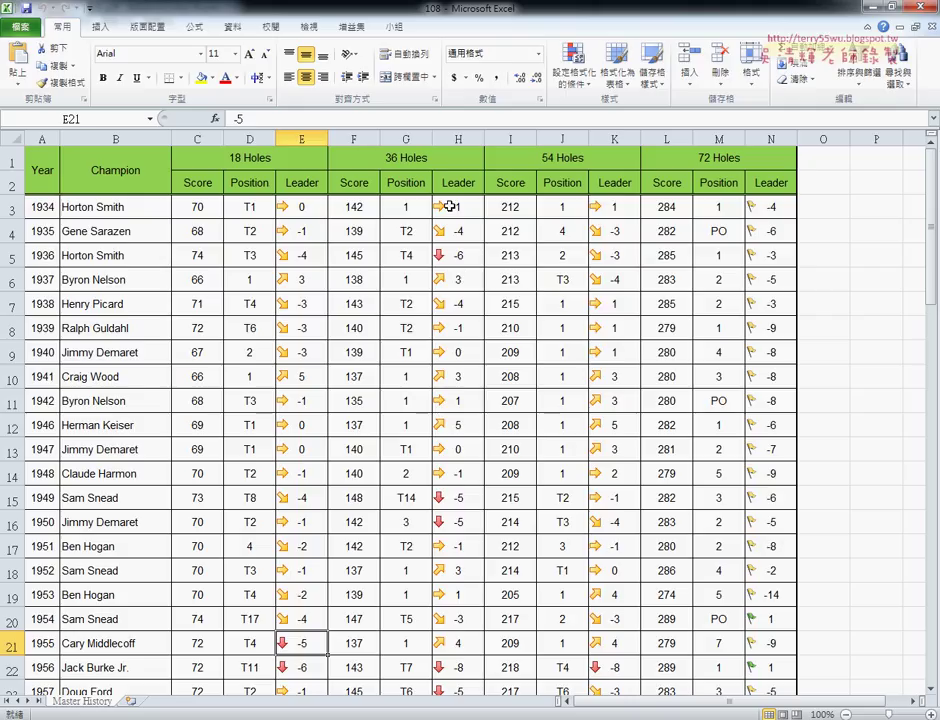
{"action": "left_click", "coordinate": [298, 209]}
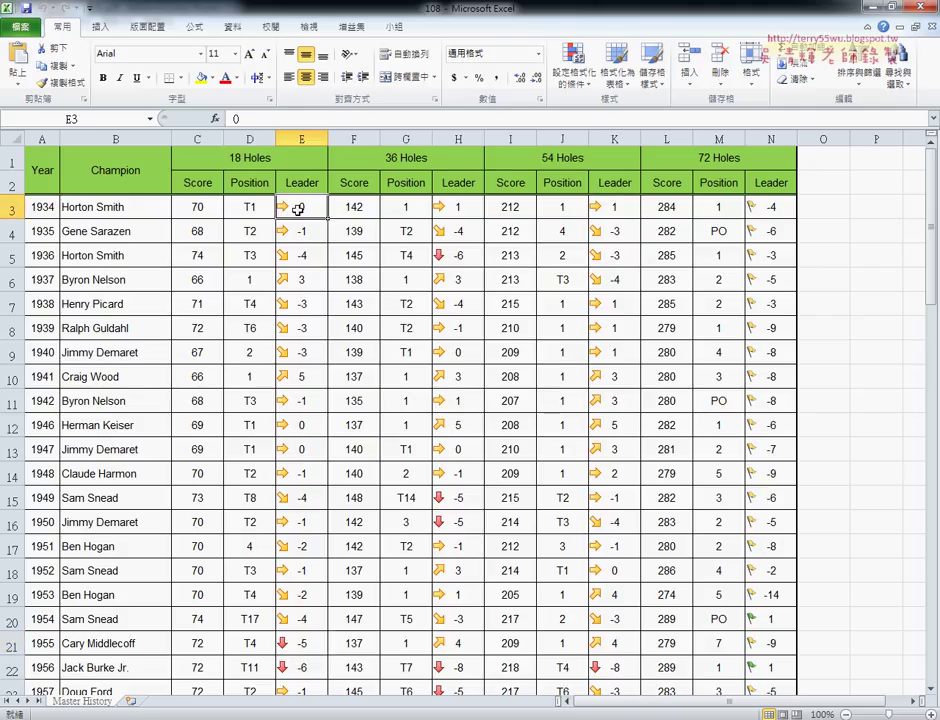
{"action": "left_click", "coordinate": [299, 259]}
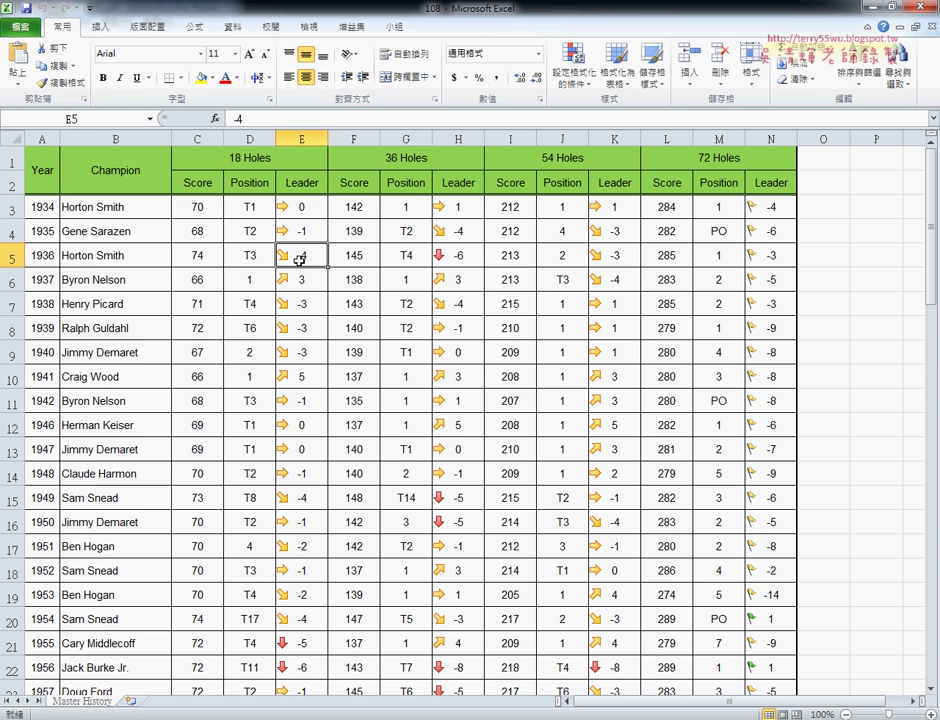
{"action": "left_click", "coordinate": [294, 645]}
{"action": "scroll", "coordinate": [478, 587], "scroll_direction": "down", "scroll_amount": 1}
{"action": "scroll", "coordinate": [512, 571], "scroll_direction": "down", "scroll_amount": 5}
{"action": "scroll", "coordinate": [516, 573], "scroll_direction": "down", "scroll_amount": 2}
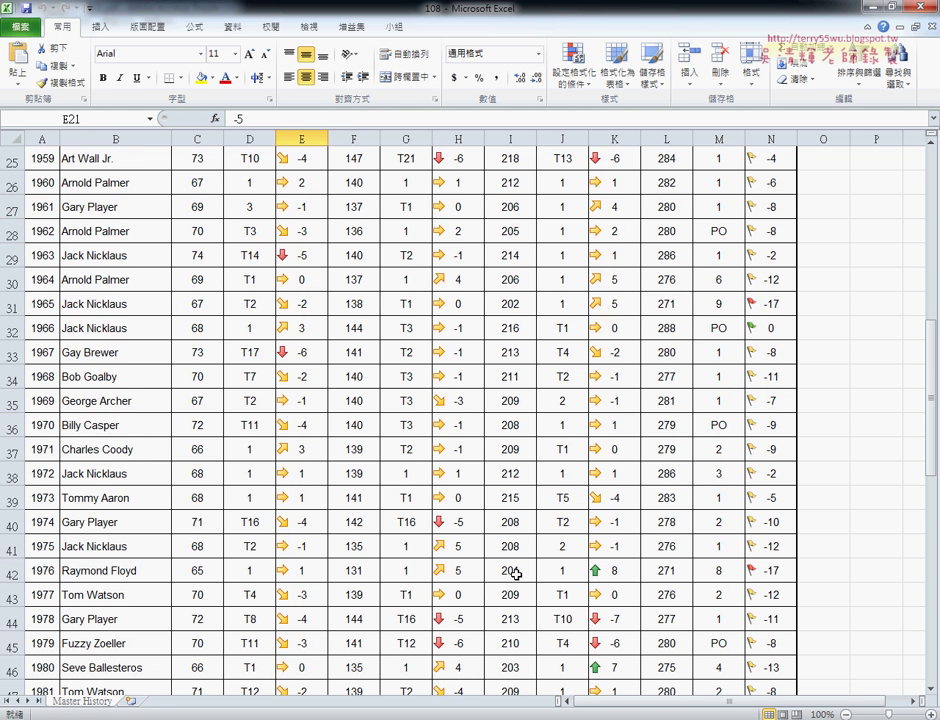
{"action": "scroll", "coordinate": [516, 573], "scroll_direction": "up", "scroll_amount": 8}
{"action": "left_click", "coordinate": [774, 207]}
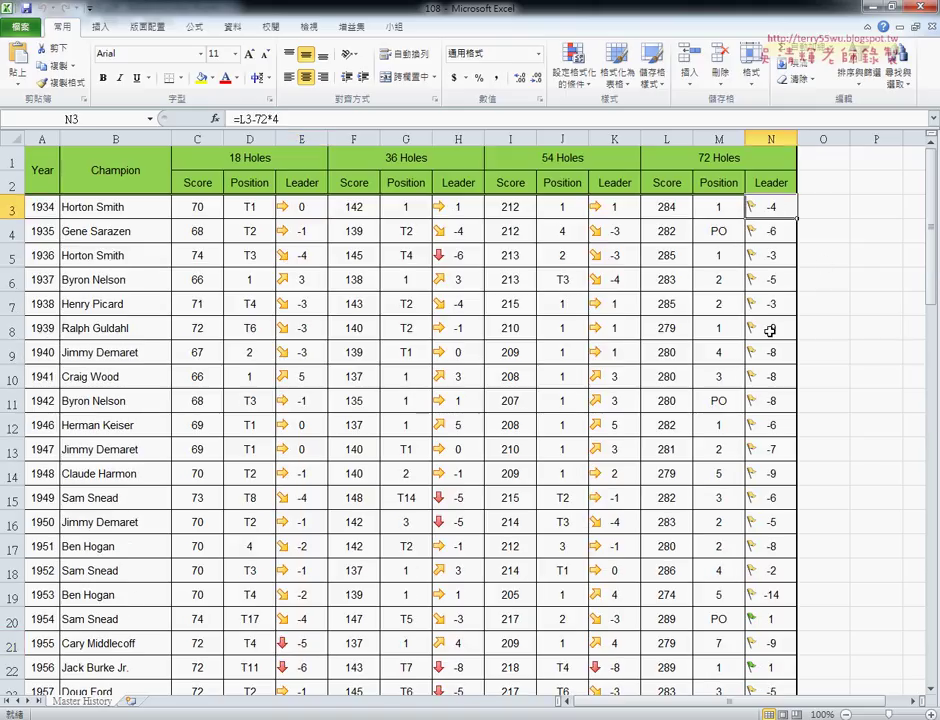
{"action": "left_click", "coordinate": [283, 213]}
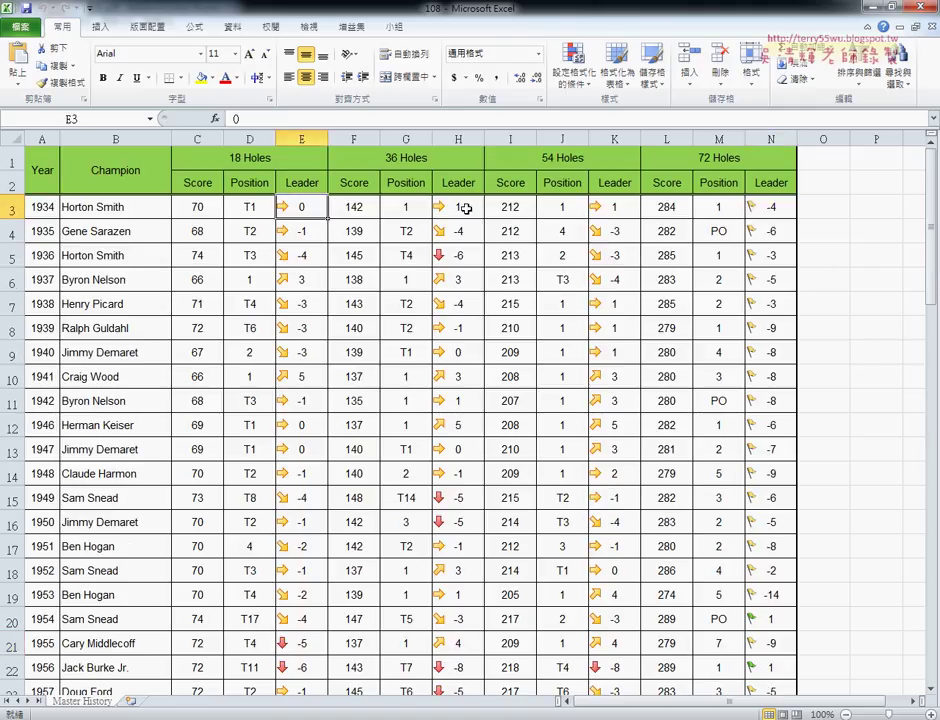
{"action": "left_click", "coordinate": [459, 207]}
{"action": "left_click", "coordinate": [612, 210]}
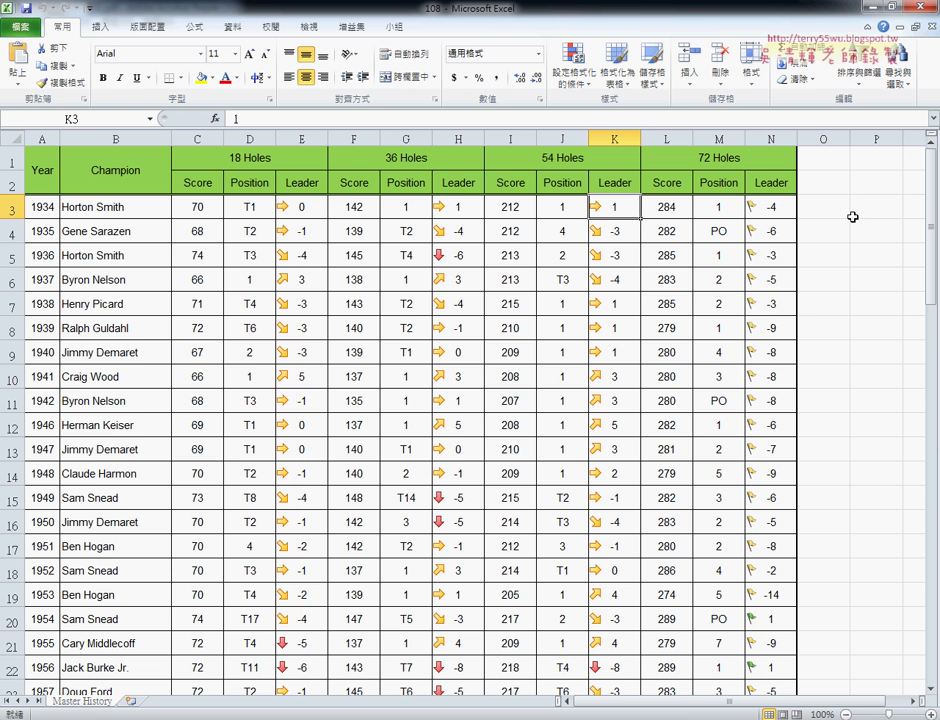
{"action": "left_click", "coordinate": [780, 139]}
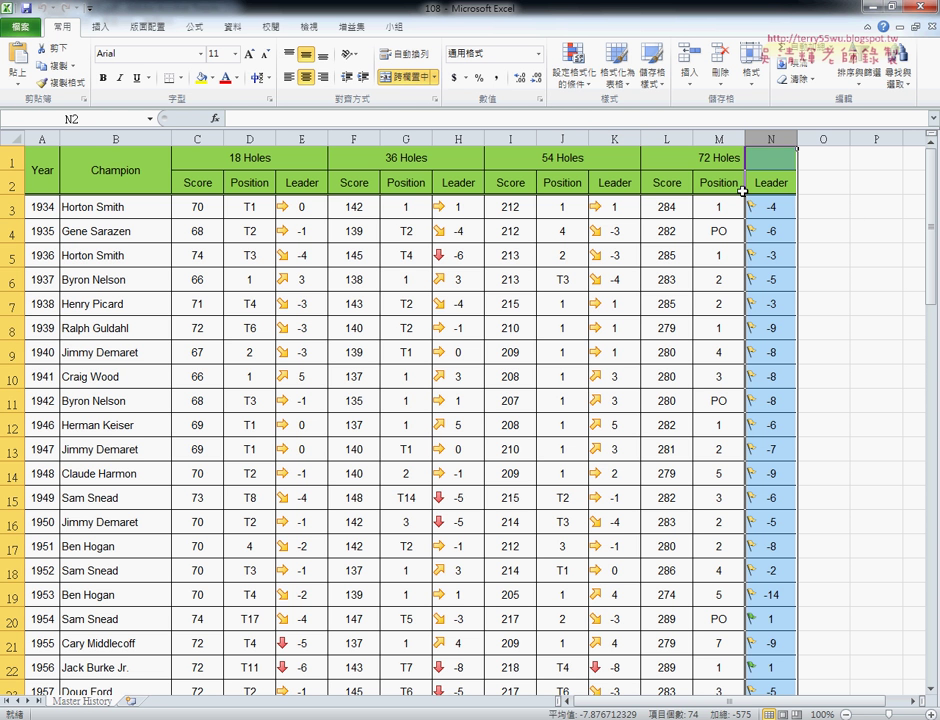
{"action": "left_click", "coordinate": [782, 207]}
{"action": "scroll", "coordinate": [818, 218], "scroll_direction": "down", "scroll_amount": 3}
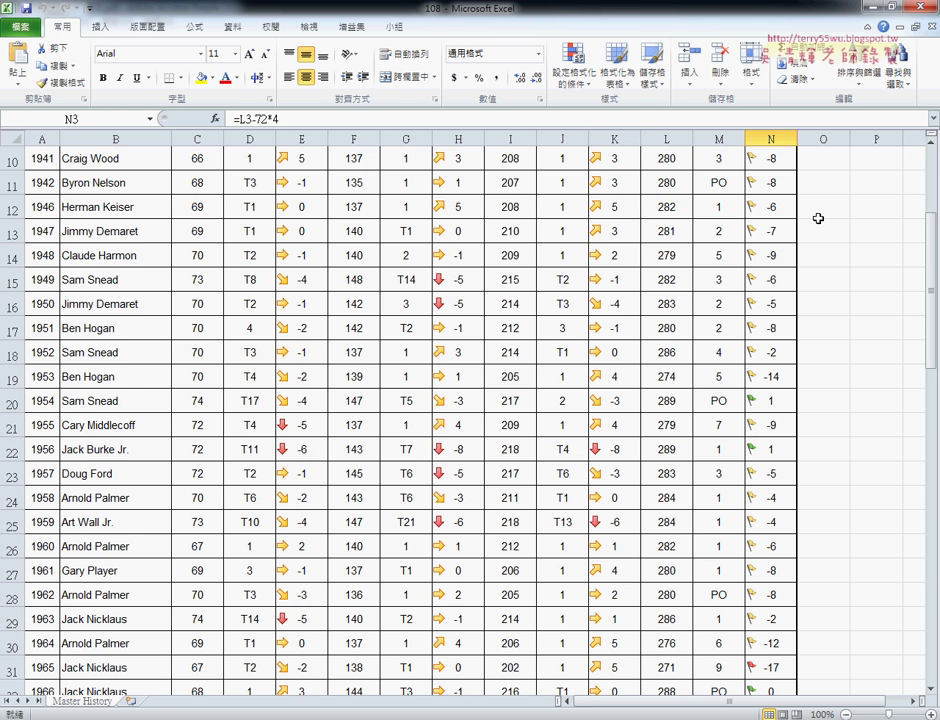
{"action": "scroll", "coordinate": [818, 218], "scroll_direction": "down", "scroll_amount": 3}
{"action": "scroll", "coordinate": [818, 218], "scroll_direction": "up", "scroll_amount": 6}
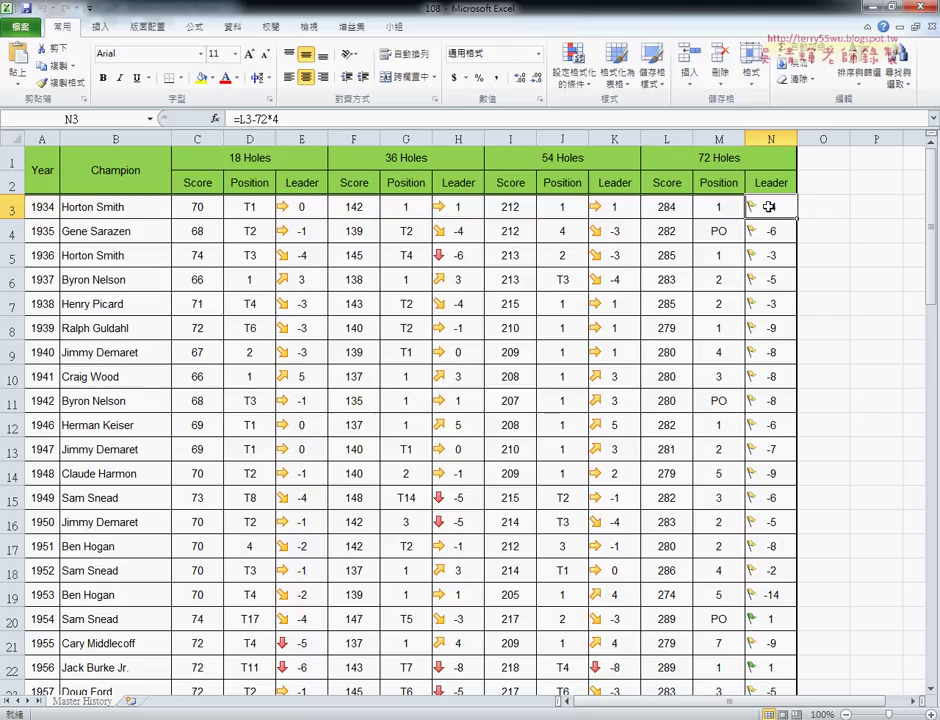
{"action": "left_click", "coordinate": [764, 616]}
{"action": "scroll", "coordinate": [856, 582], "scroll_direction": "down", "scroll_amount": 2}
{"action": "left_click", "coordinate": [774, 522]}
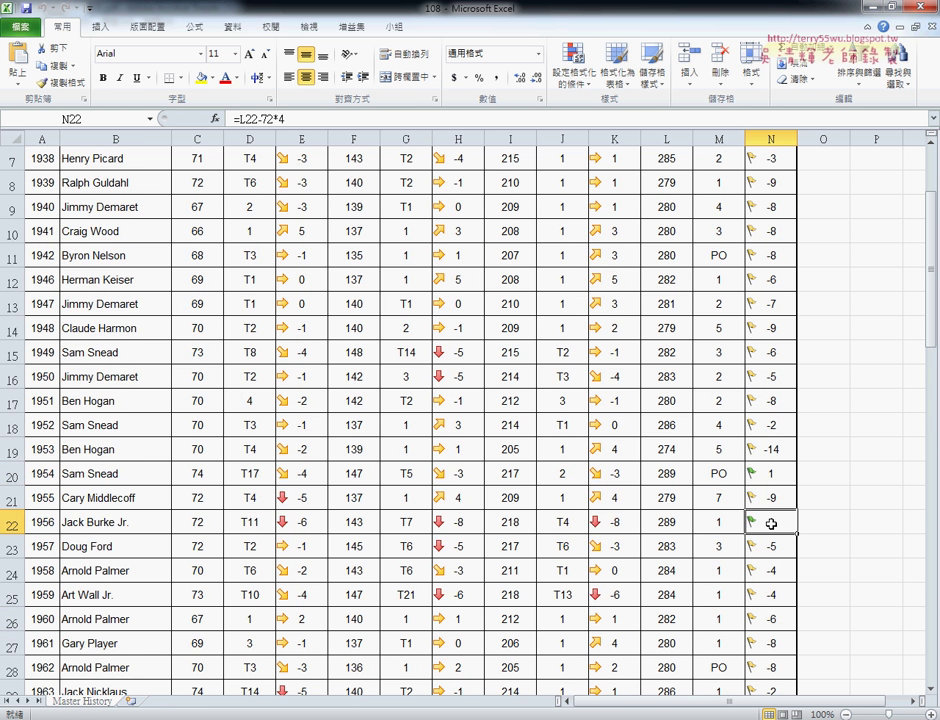
{"action": "scroll", "coordinate": [774, 522], "scroll_direction": "down", "scroll_amount": 6}
{"action": "left_click", "coordinate": [776, 306]}
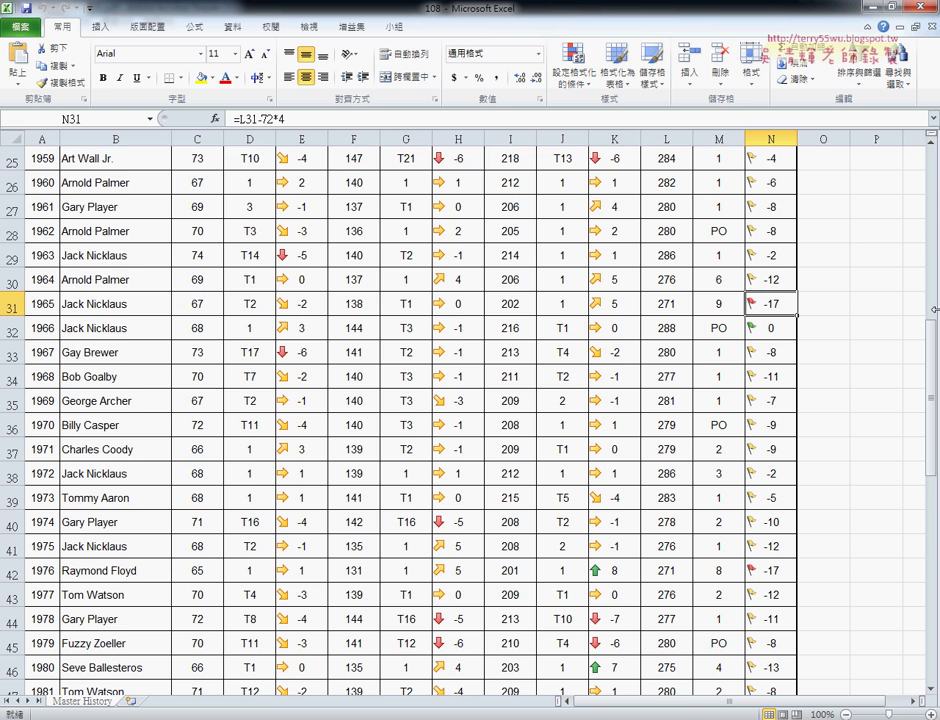
{"action": "left_click_drag", "start_coordinate": [935, 310], "coordinate": [935, 152]}
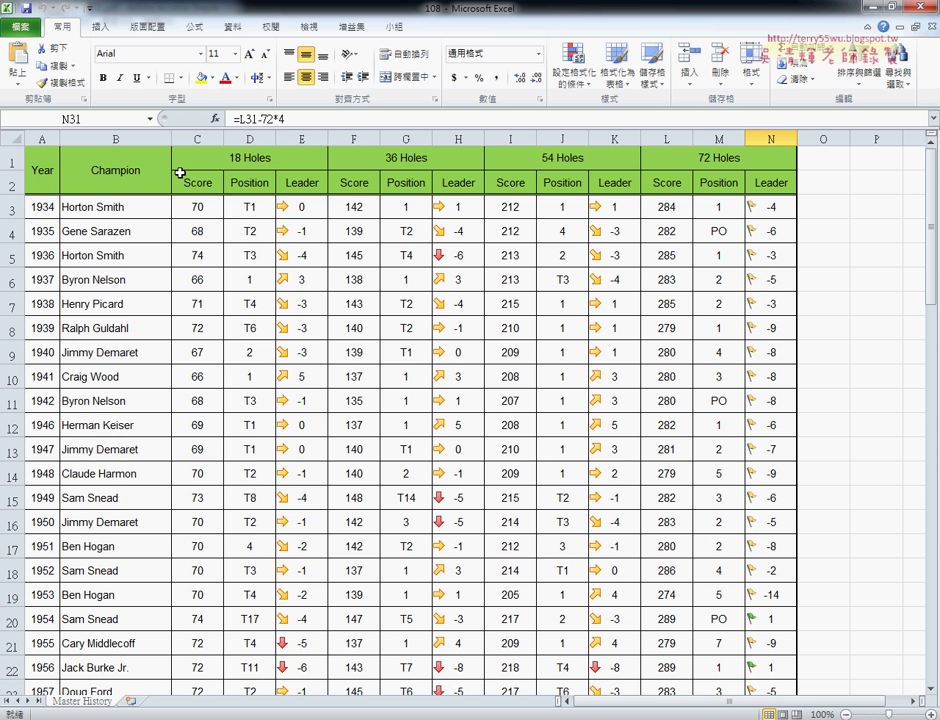
{"action": "left_click", "coordinate": [224, 163]}
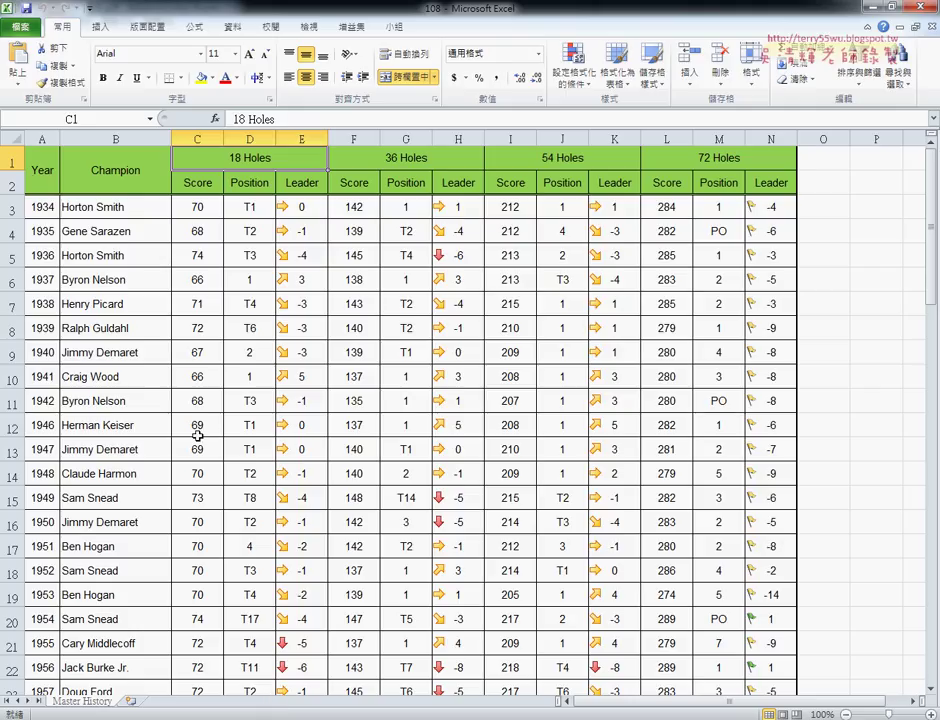
{"action": "left_click", "coordinate": [48, 170]}
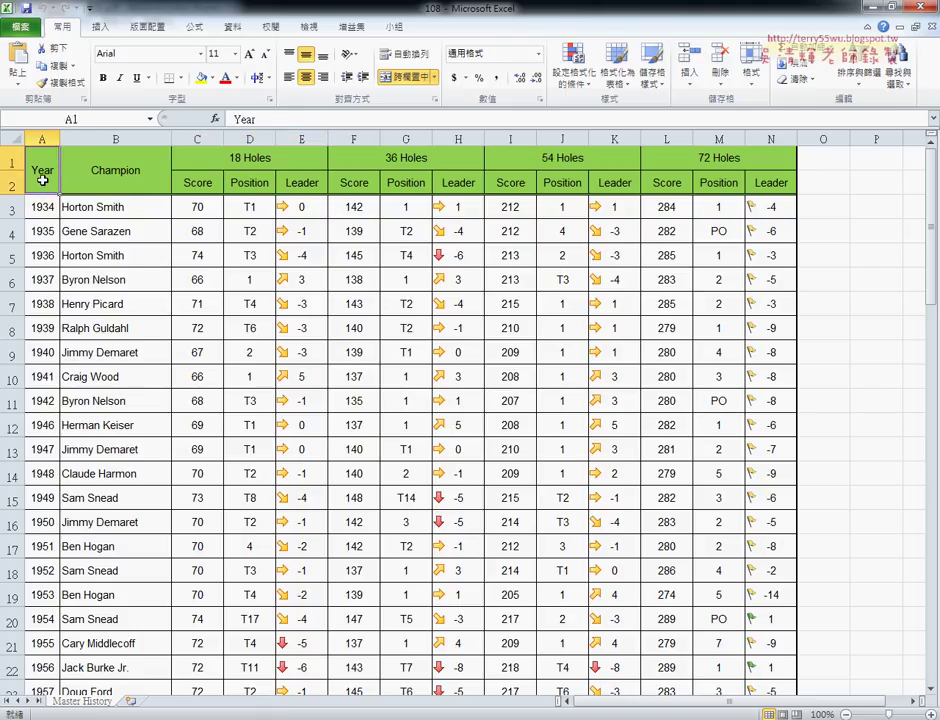
{"action": "mouse_move", "coordinate": [199, 652]}
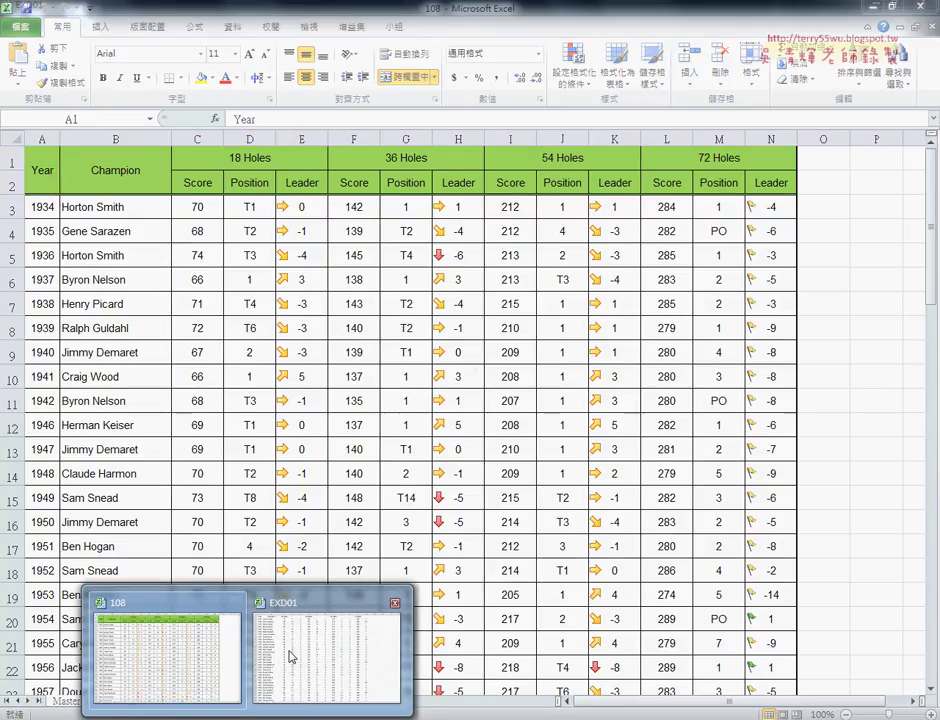
Step: In EXD01, merge and centre 18 Holes across C1:E1, then return to the instructions PDF
{"action": "left_click", "coordinate": [294, 657]}
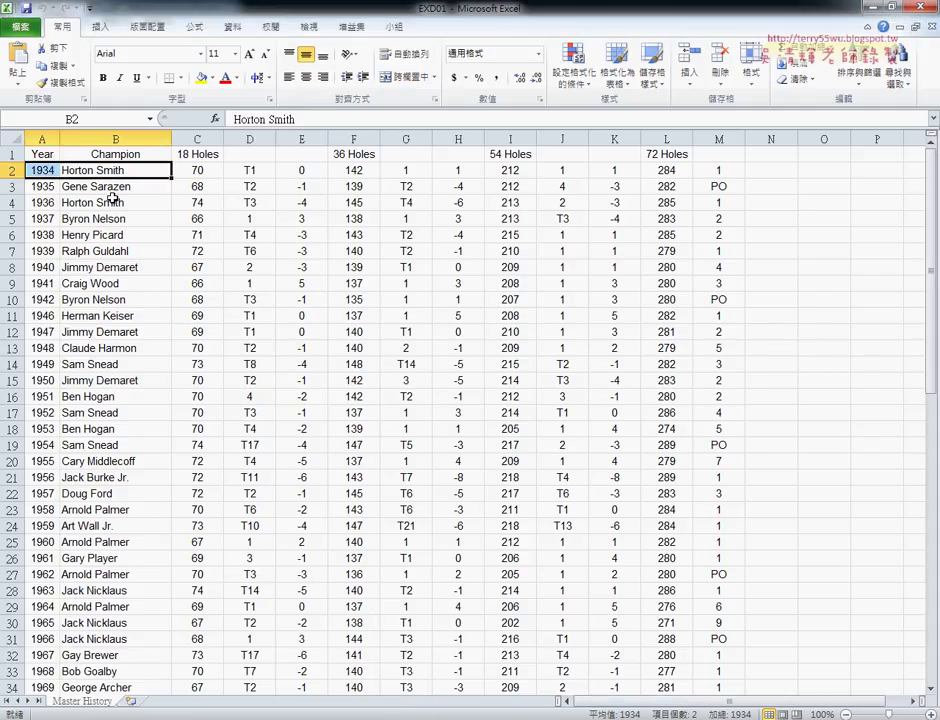
{"action": "left_click", "coordinate": [46, 156]}
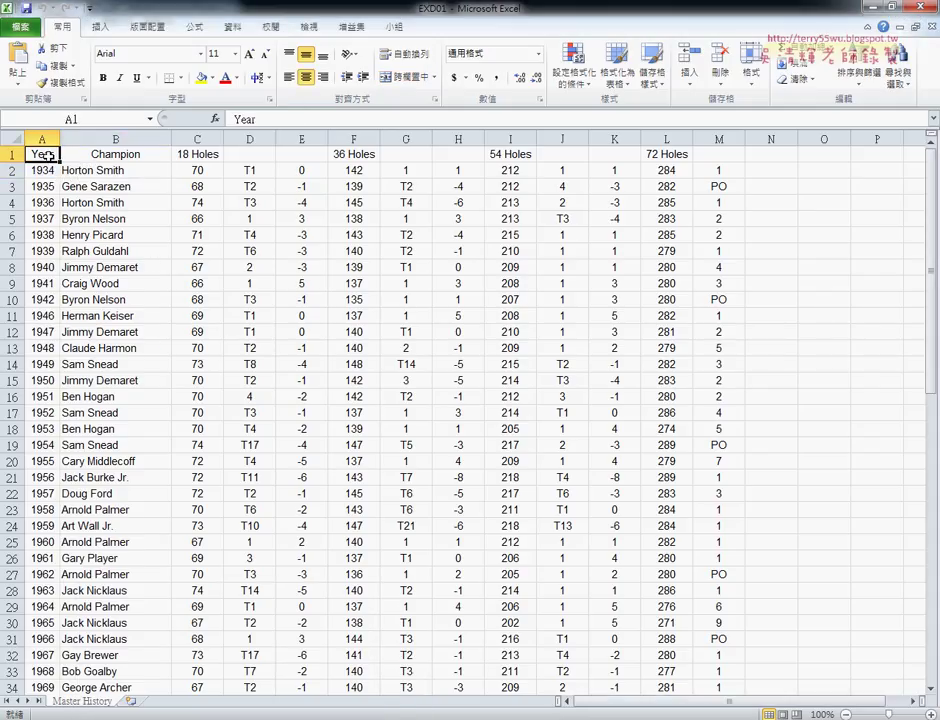
{"action": "left_click_drag", "start_coordinate": [190, 155], "coordinate": [305, 155]}
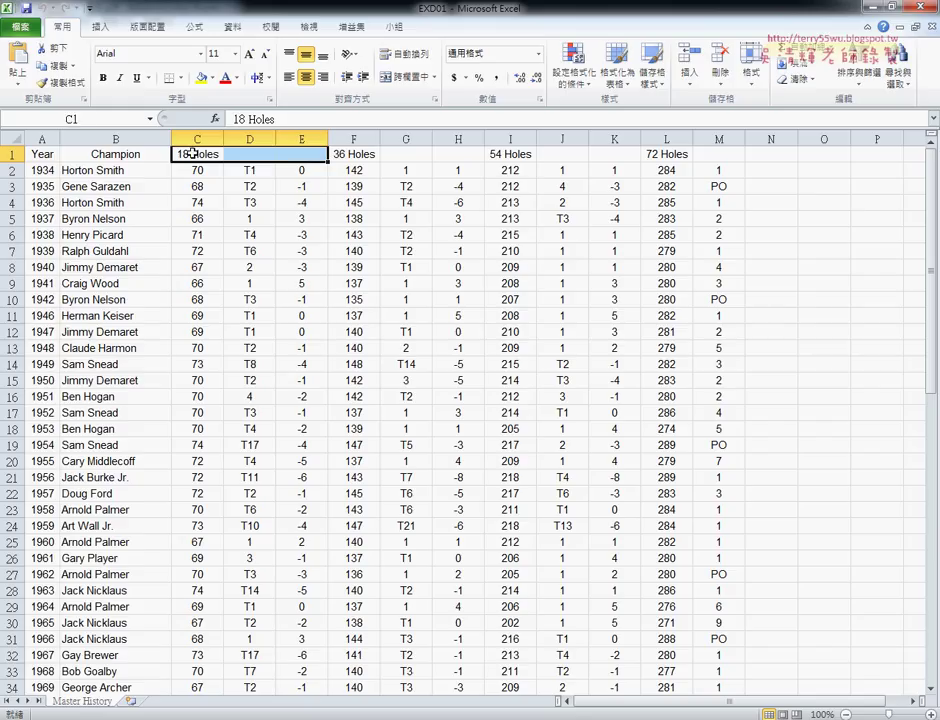
{"action": "left_click_drag", "start_coordinate": [190, 155], "coordinate": [306, 155]}
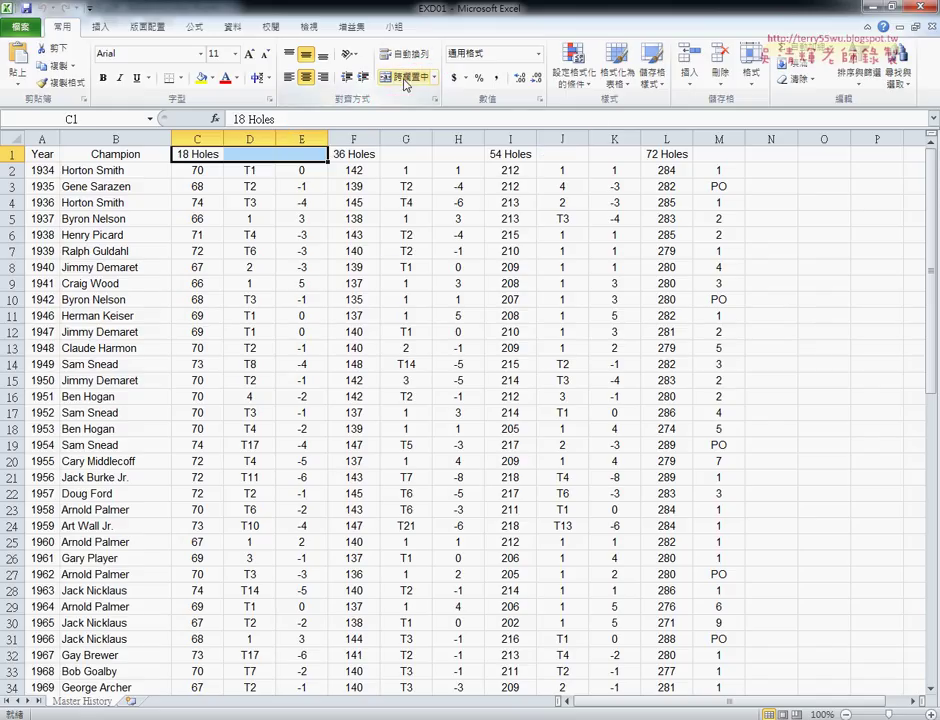
{"action": "left_click_drag", "start_coordinate": [248, 151], "coordinate": [300, 151]}
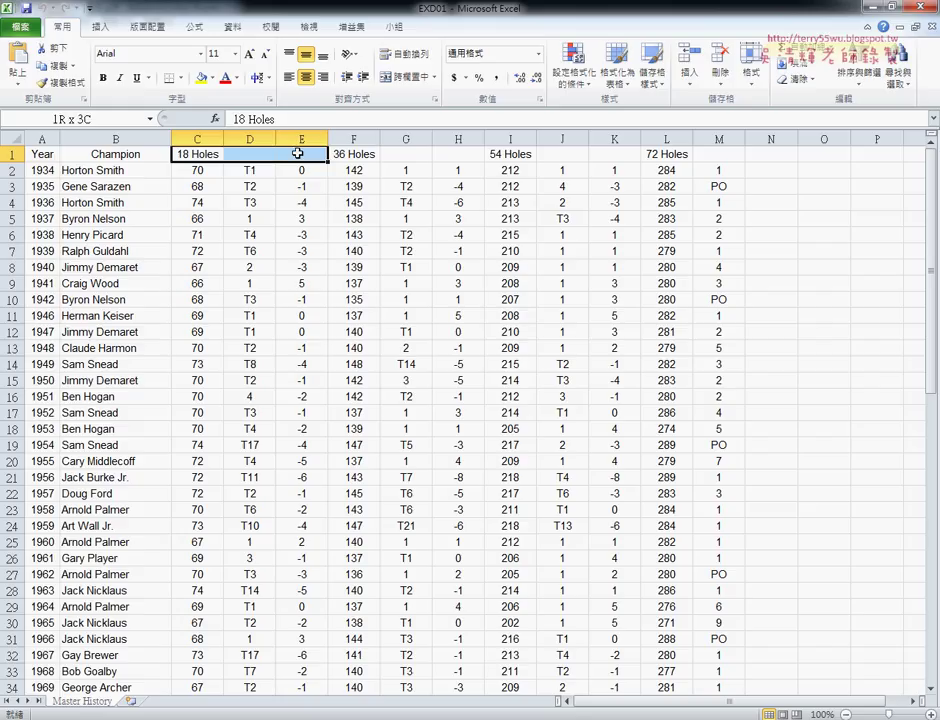
{"action": "left_click", "coordinate": [402, 86]}
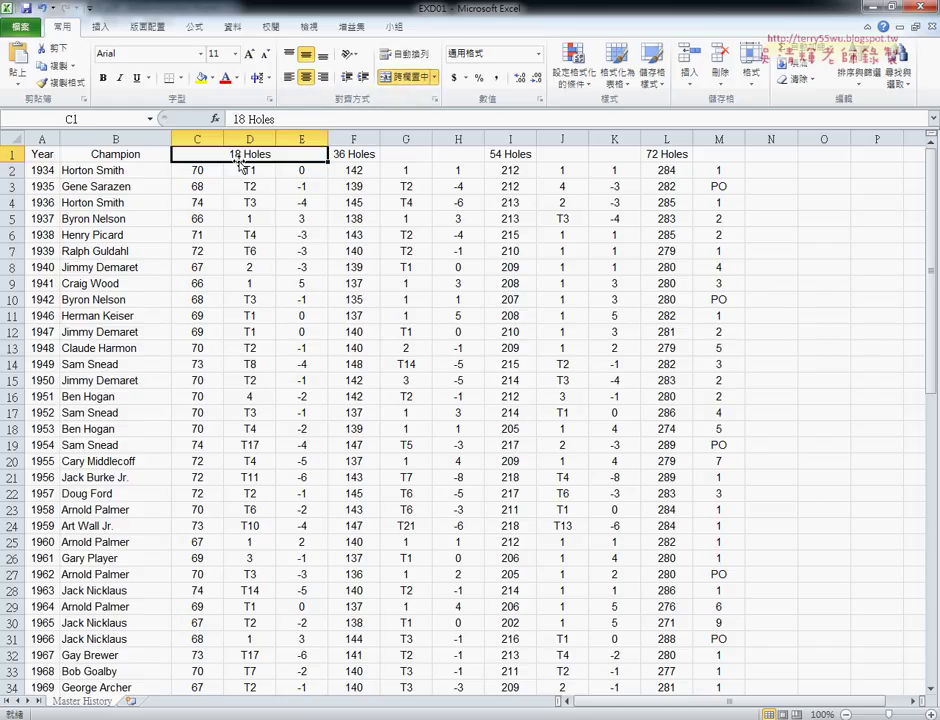
{"action": "key", "text": "alt+Tab"}
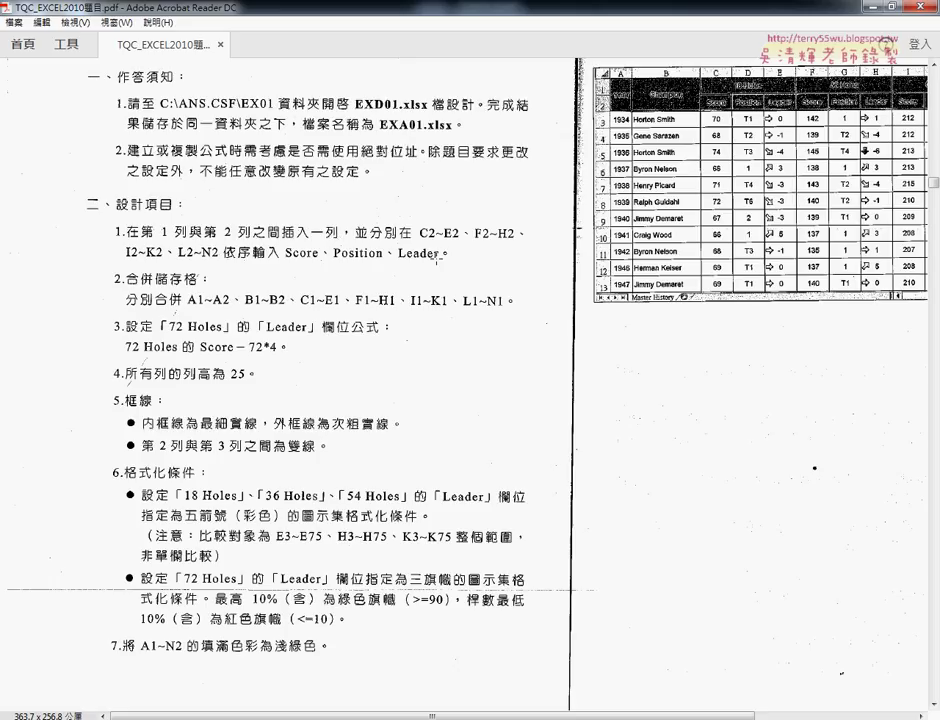
Step: Scroll the task list and minimize Acrobat Reader to bring EXD01 back
{"action": "scroll", "coordinate": [425, 257], "scroll_direction": "down", "scroll_amount": 1}
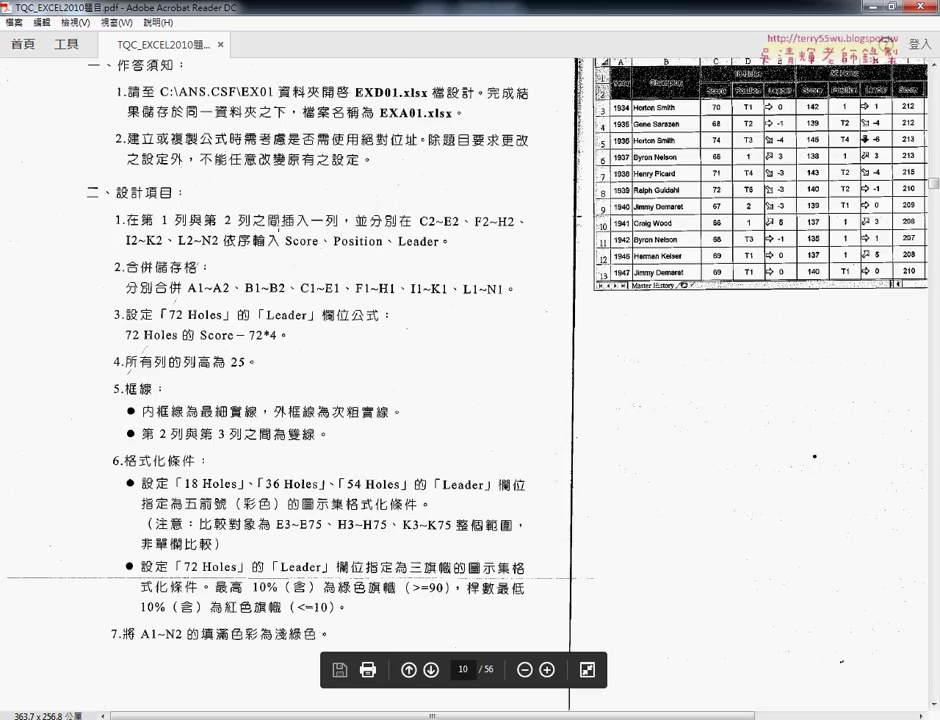
{"action": "left_click", "coordinate": [876, 12]}
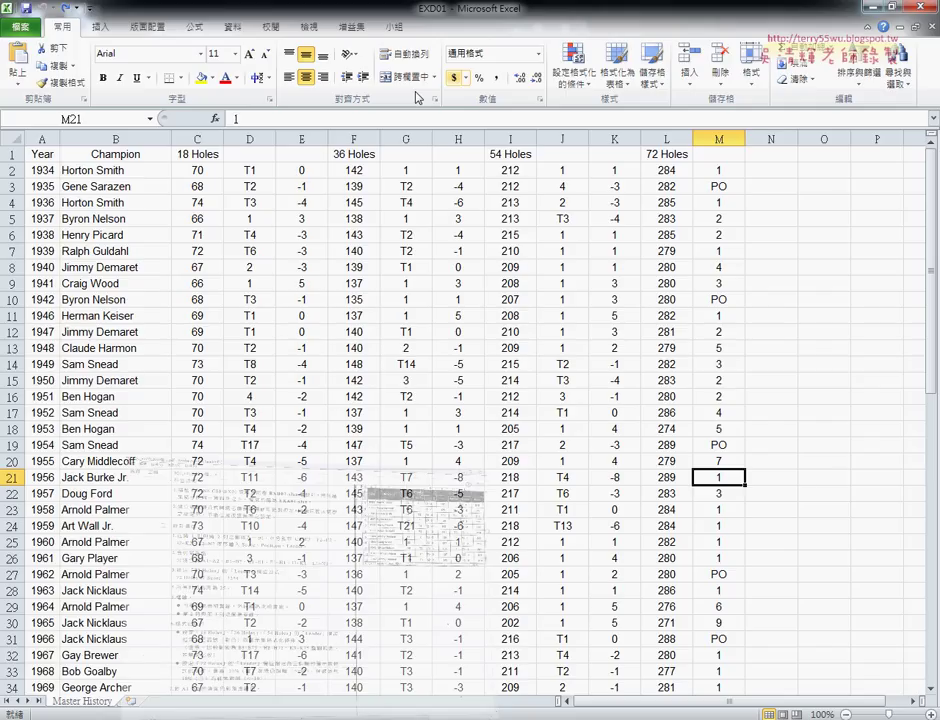
Step: Insert a blank row 2 above the 1934 data, recheck the instructions, and select the new row-2 header cells
{"action": "left_click", "coordinate": [8, 170]}
{"action": "right_click", "coordinate": [90, 172]}
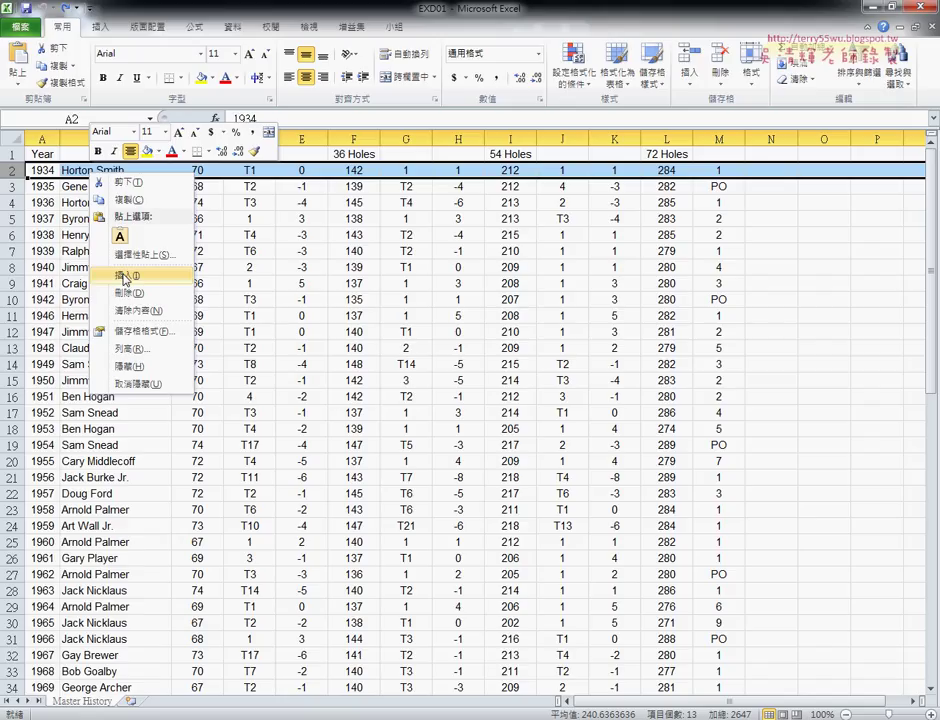
{"action": "left_click", "coordinate": [124, 278]}
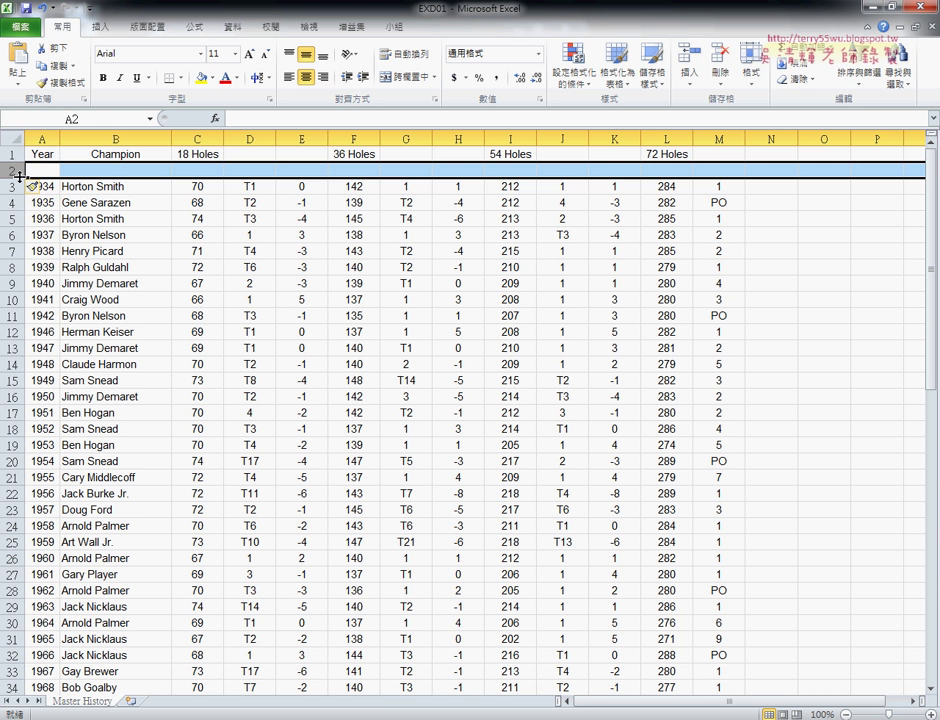
{"action": "key", "text": "alt+Tab"}
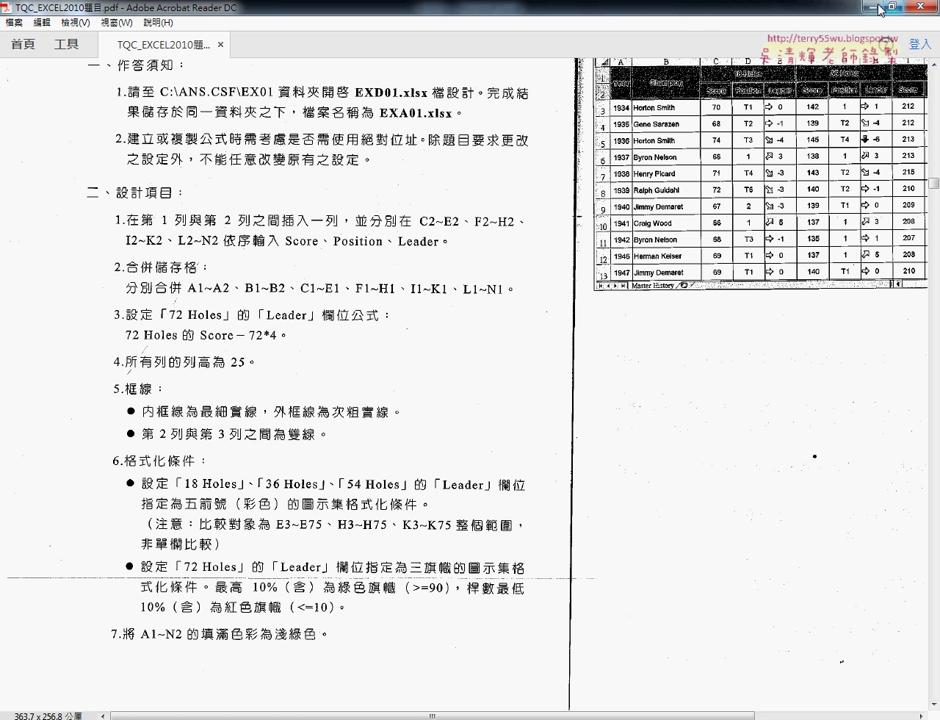
{"action": "key", "text": "alt+Tab"}
{"action": "left_click_drag", "start_coordinate": [196, 170], "coordinate": [453, 170]}
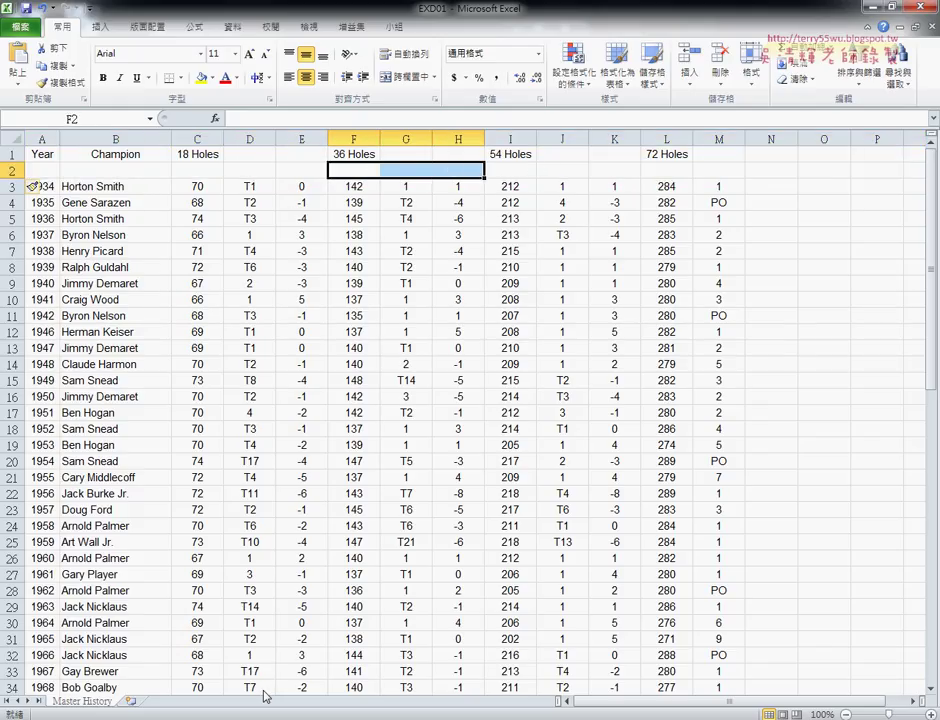
Step: Copy 'Score Position Leader' from Notepad and paste it into C2, F2, I2 and L2
{"action": "key", "text": "alt+Tab"}
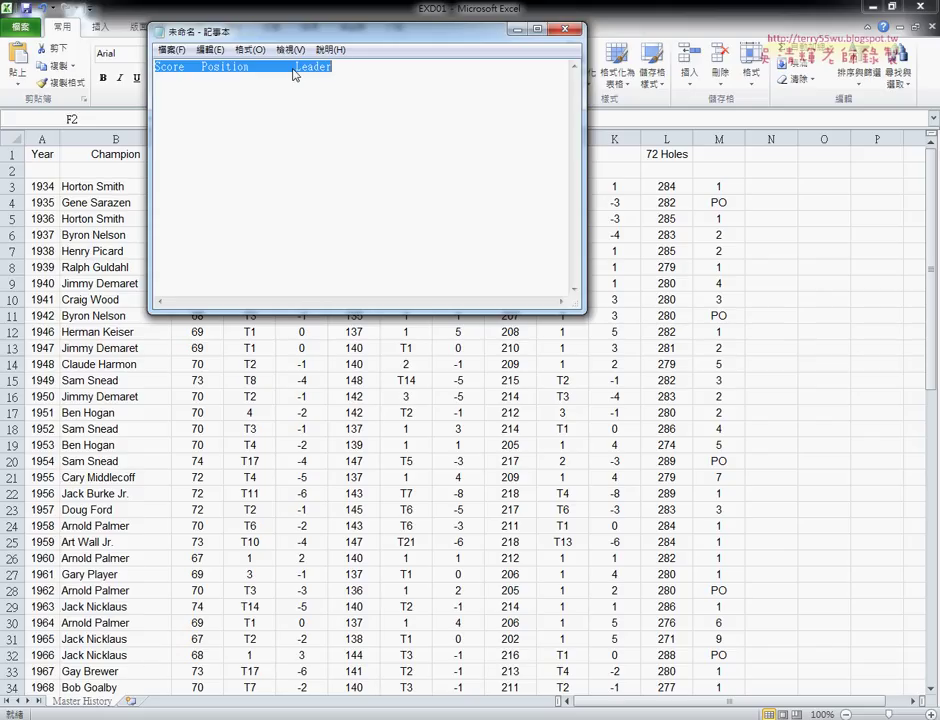
{"action": "right_click", "coordinate": [403, 69]}
{"action": "left_click", "coordinate": [430, 120]}
{"action": "key", "text": "alt+Tab"}
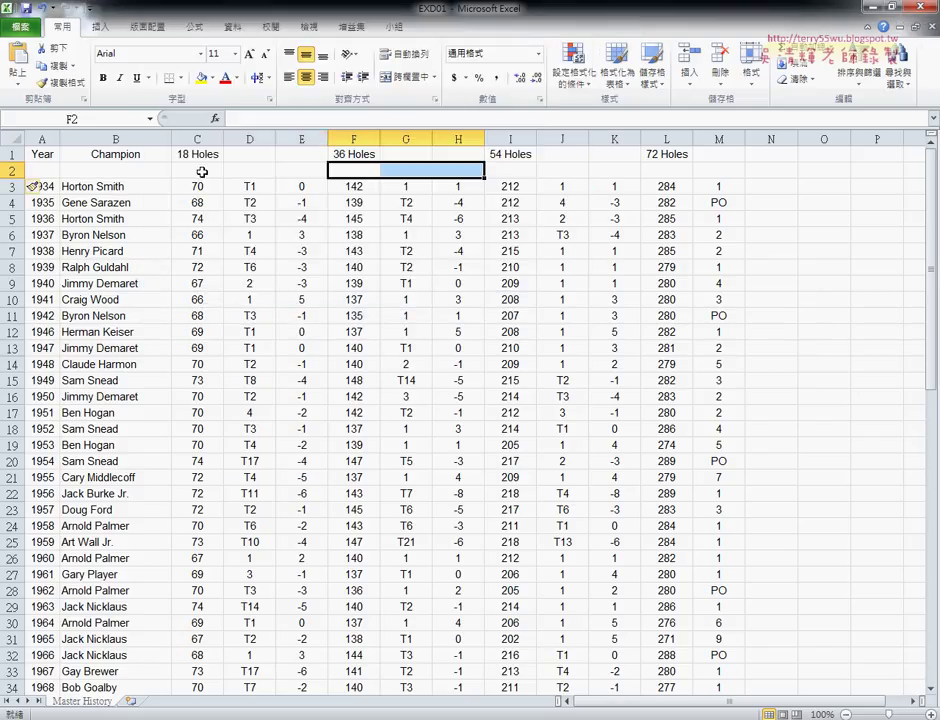
{"action": "left_click", "coordinate": [202, 172]}
{"action": "key", "text": "ctrl+v"}
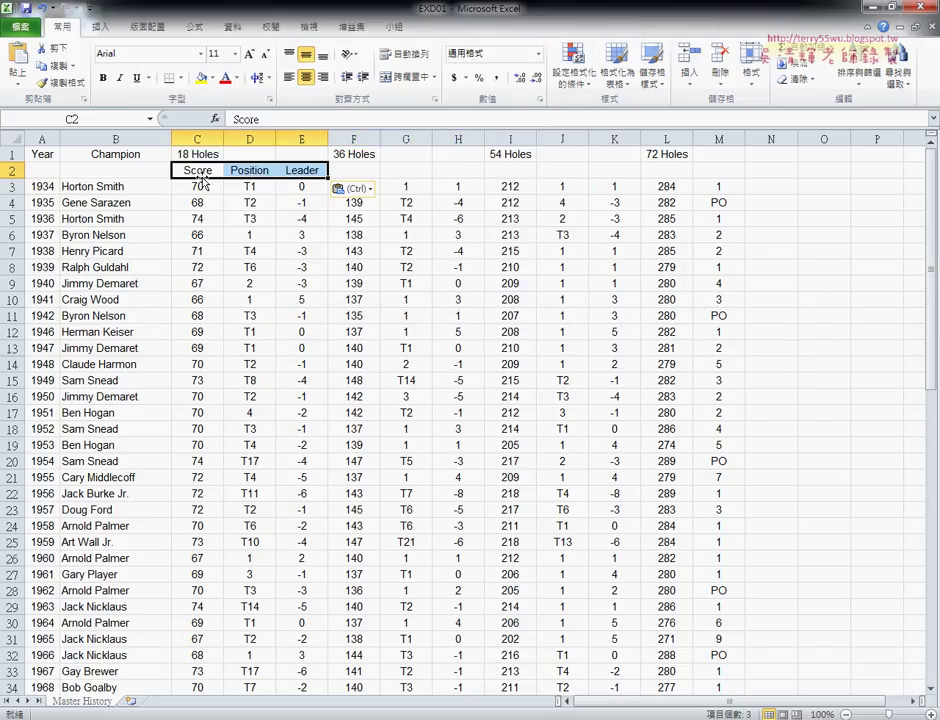
{"action": "left_click", "coordinate": [355, 170]}
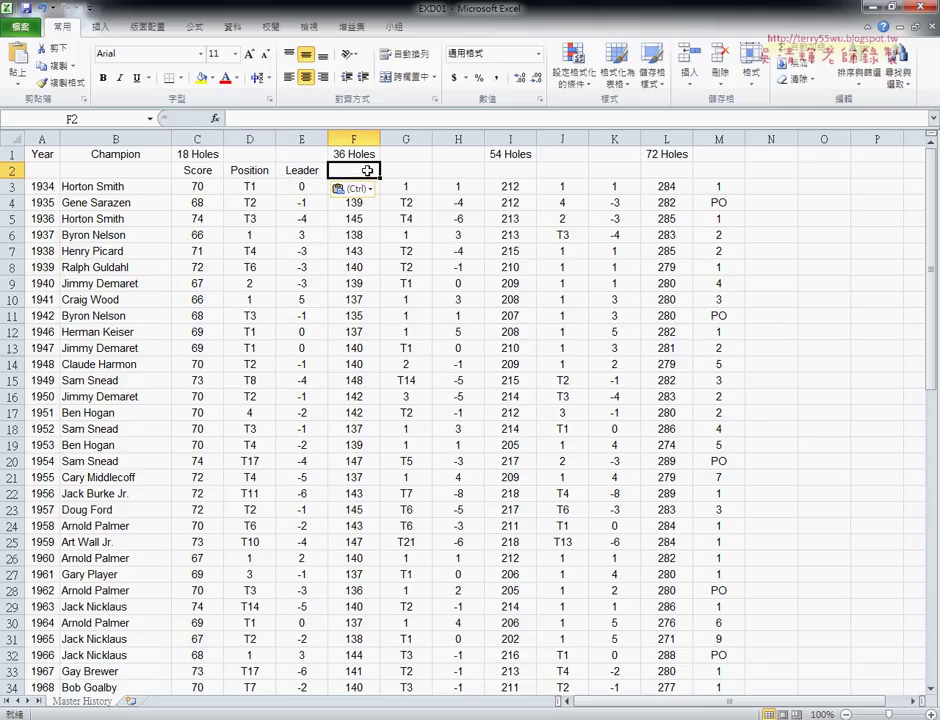
{"action": "key", "text": "ctrl+v"}
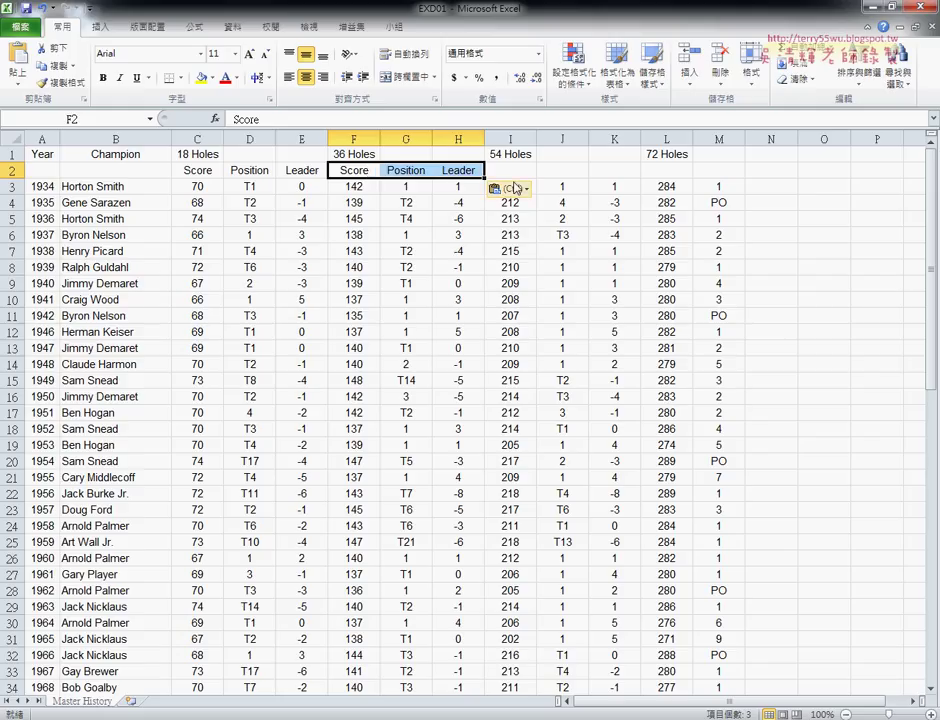
{"action": "left_click", "coordinate": [519, 169]}
{"action": "key", "text": "ctrl+v"}
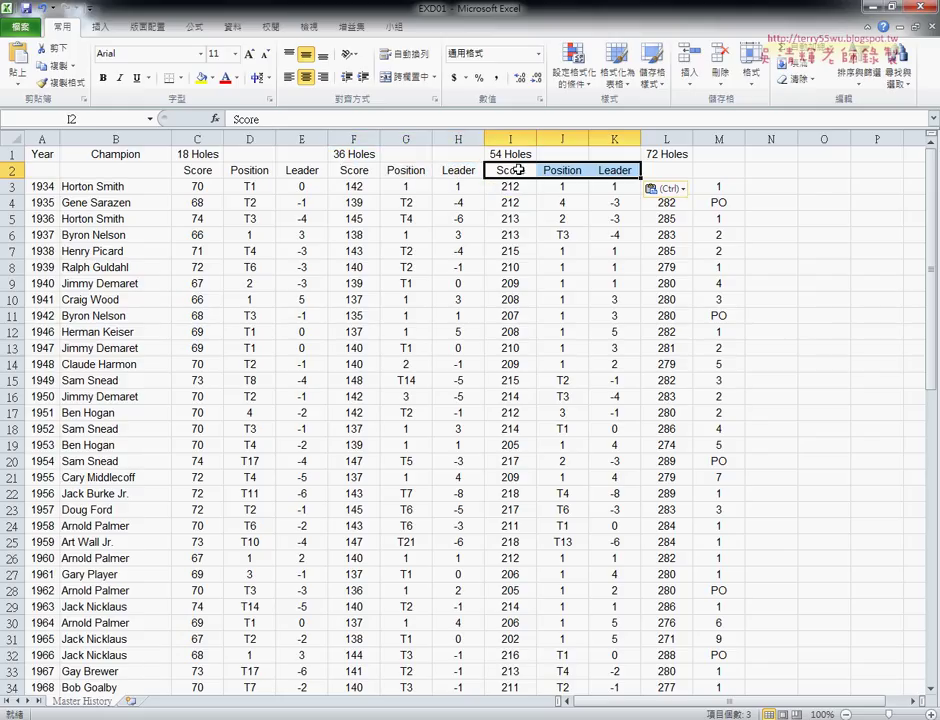
{"action": "left_click", "coordinate": [687, 172]}
{"action": "key", "text": "ctrl+v"}
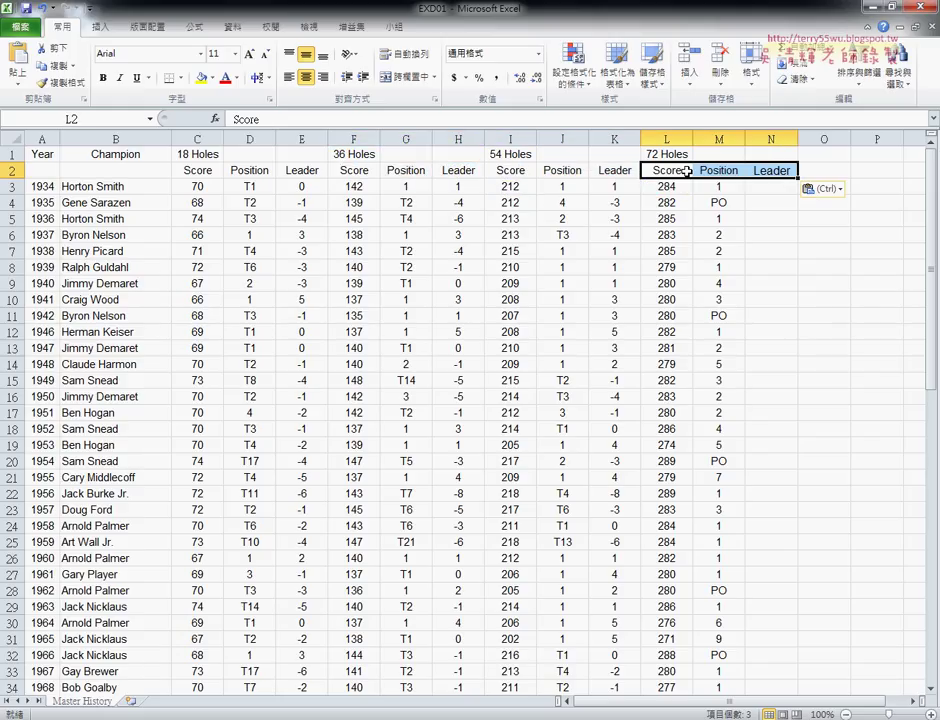
Step: Review the row 1–2 headings against the instructions, then select A1:A2
{"action": "left_click_drag", "start_coordinate": [195, 172], "coordinate": [760, 172]}
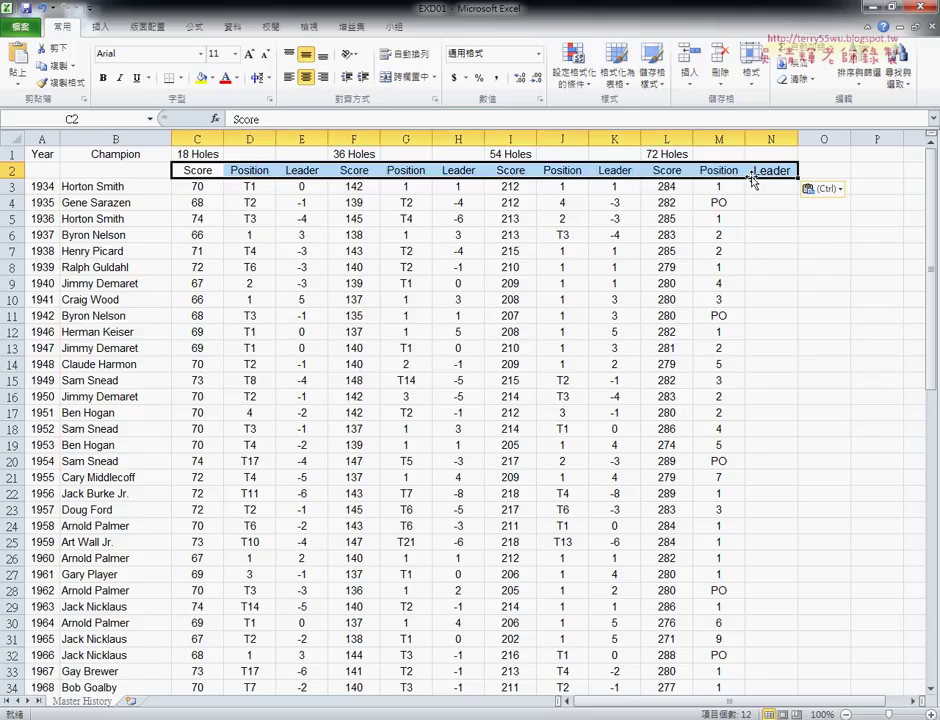
{"action": "left_click_drag", "start_coordinate": [42, 154], "coordinate": [758, 151]}
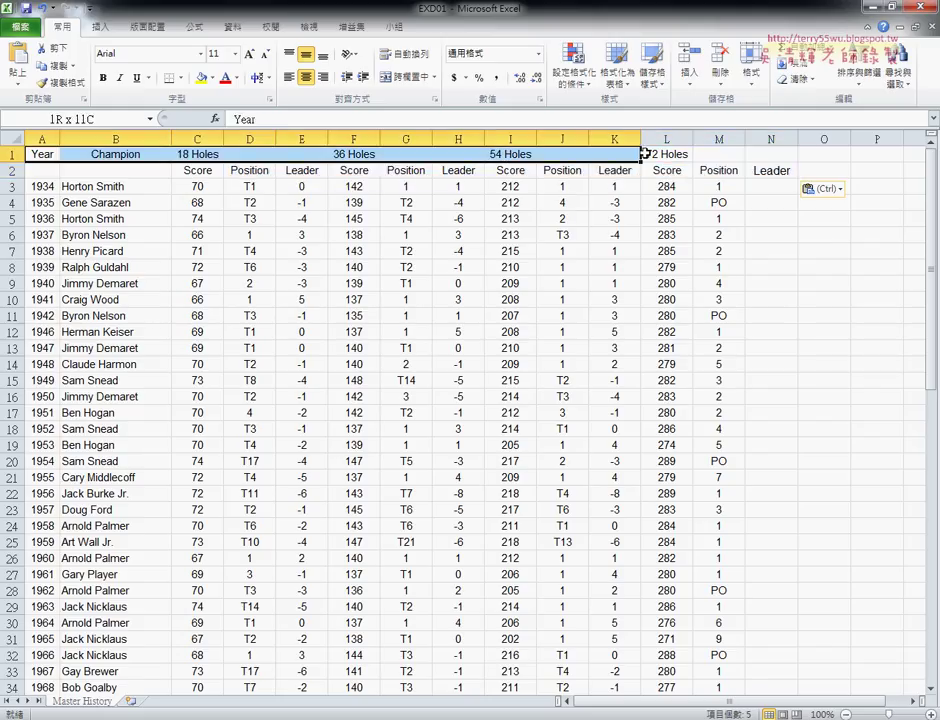
{"action": "left_click_drag", "start_coordinate": [200, 171], "coordinate": [762, 174]}
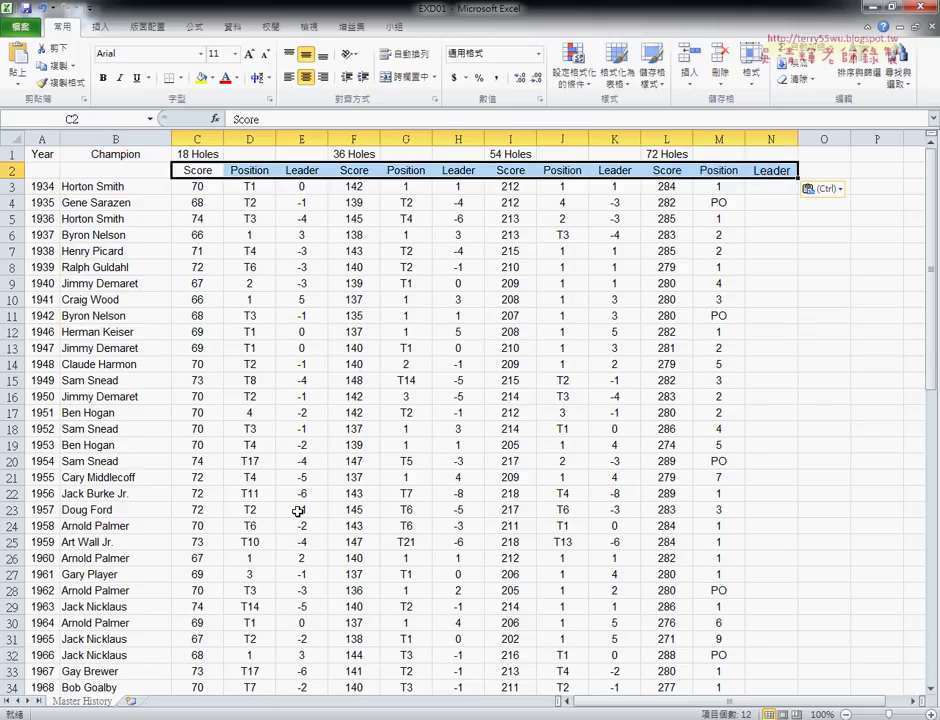
{"action": "key", "text": "alt+Tab"}
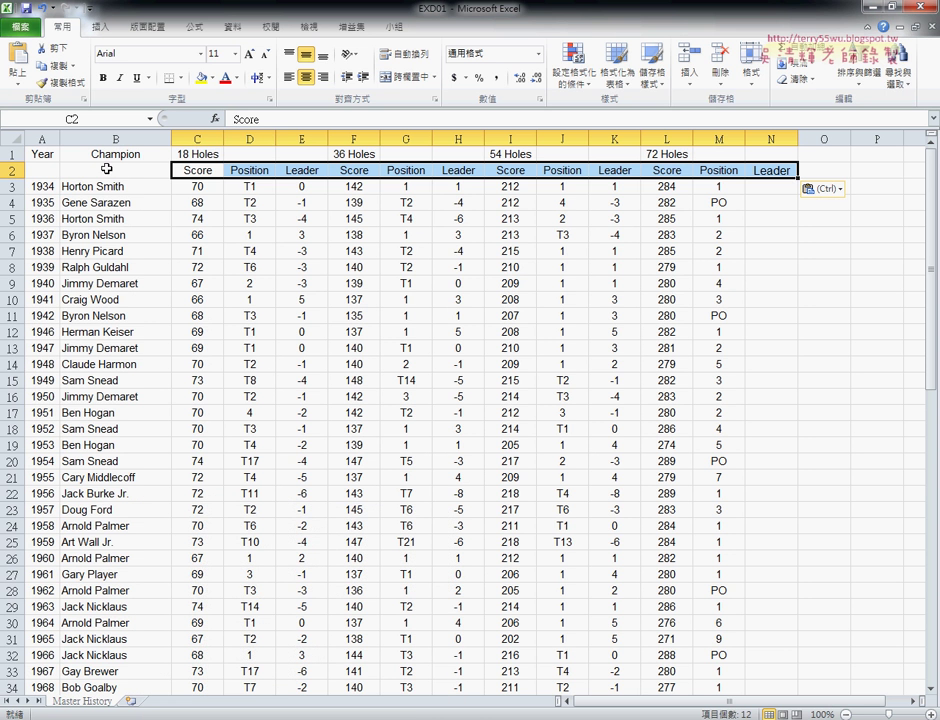
{"action": "left_click", "coordinate": [42, 155]}
{"action": "left_click_drag", "start_coordinate": [44, 155], "coordinate": [42, 167]}
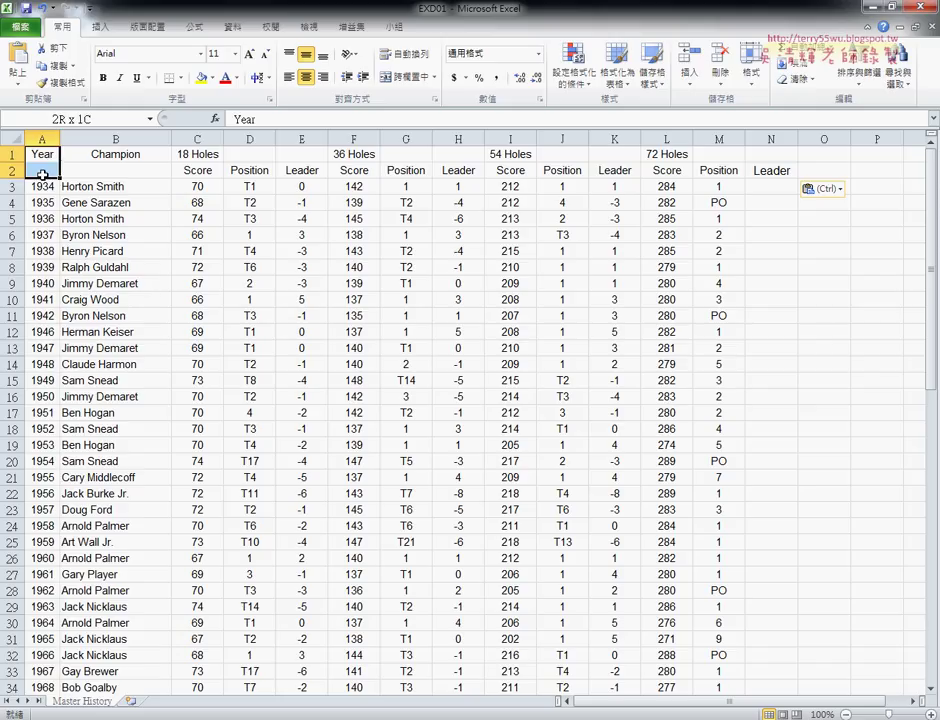
Step: Merge and centre Year over A1:A2 and the Holes titles over C1:E1, F1:H1, I1:K1, L1:N1
{"action": "left_click", "coordinate": [406, 80]}
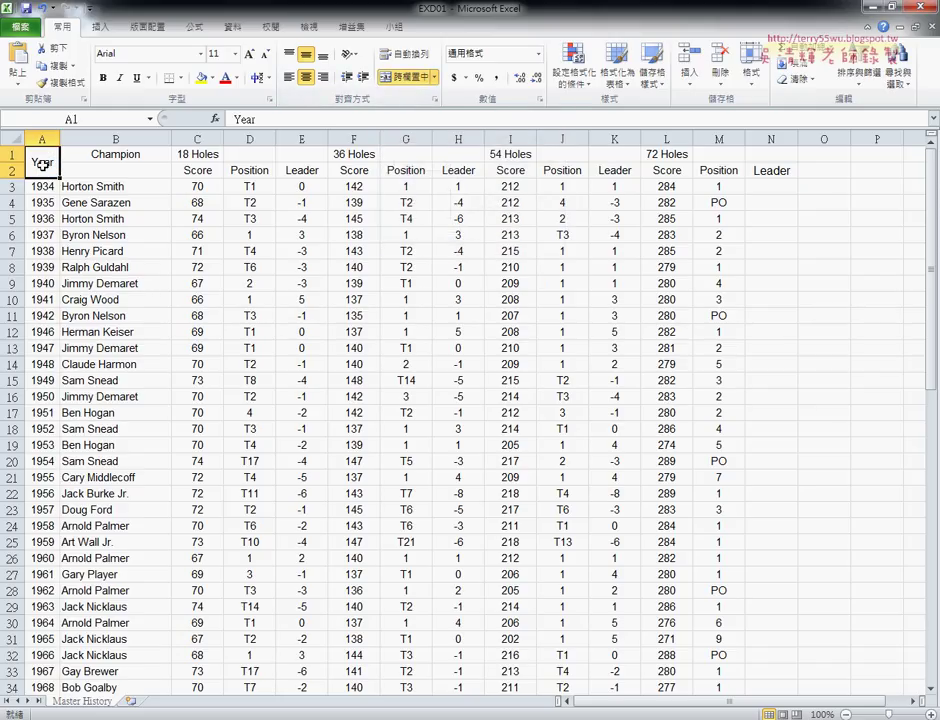
{"action": "left_click_drag", "start_coordinate": [200, 154], "coordinate": [608, 157]}
{"action": "left_click", "coordinate": [409, 80]}
{"action": "left_click", "coordinate": [409, 78]}
{"action": "left_click", "coordinate": [409, 78]}
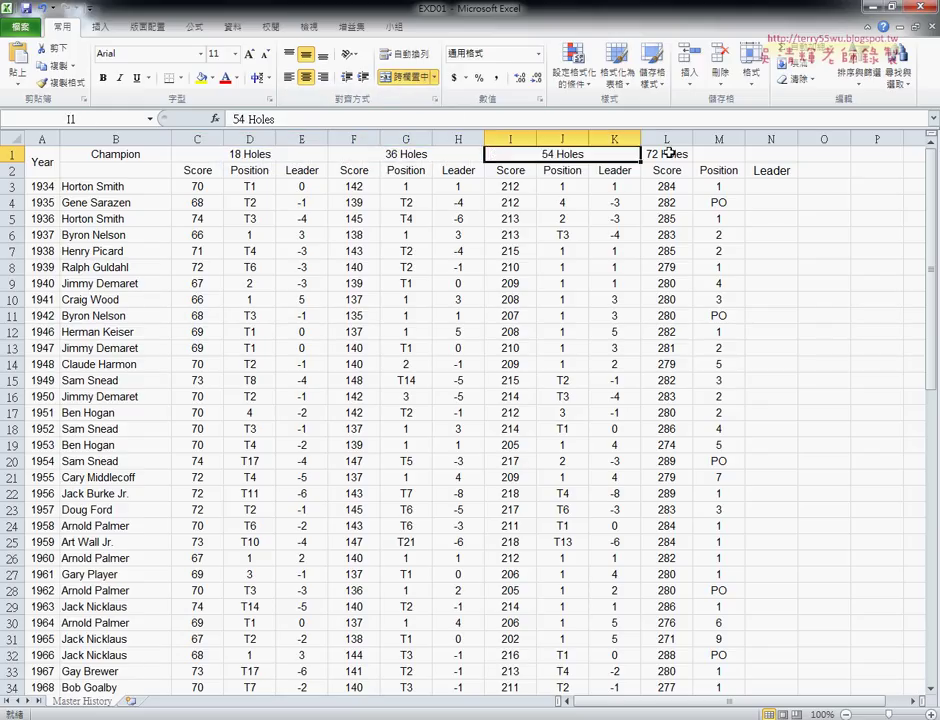
{"action": "left_click_drag", "start_coordinate": [668, 154], "coordinate": [783, 154]}
{"action": "left_click", "coordinate": [409, 78]}
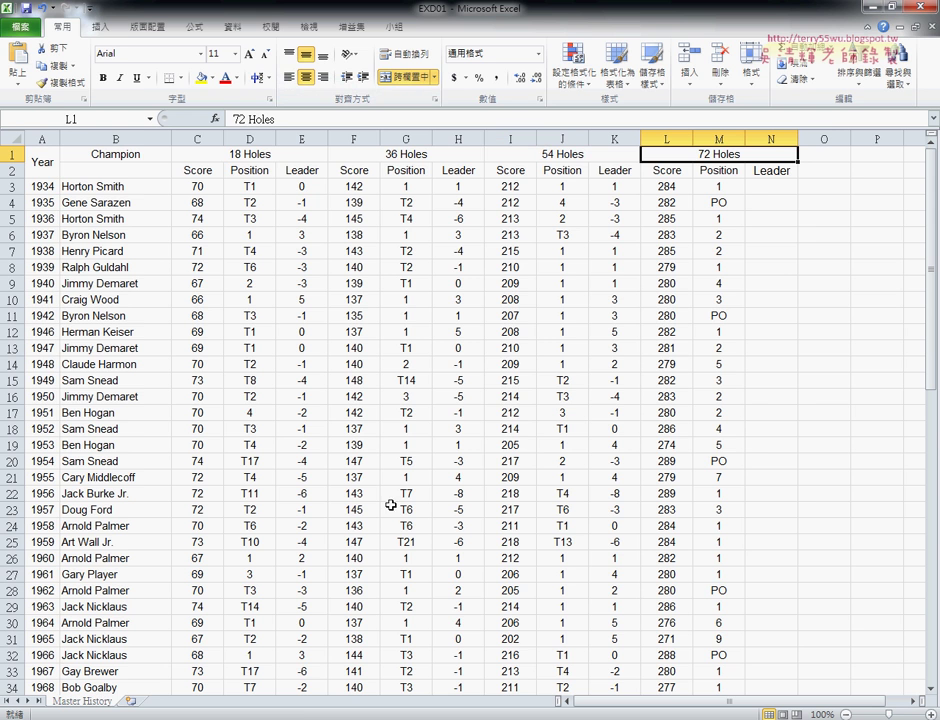
{"action": "key", "text": "alt+Tab"}
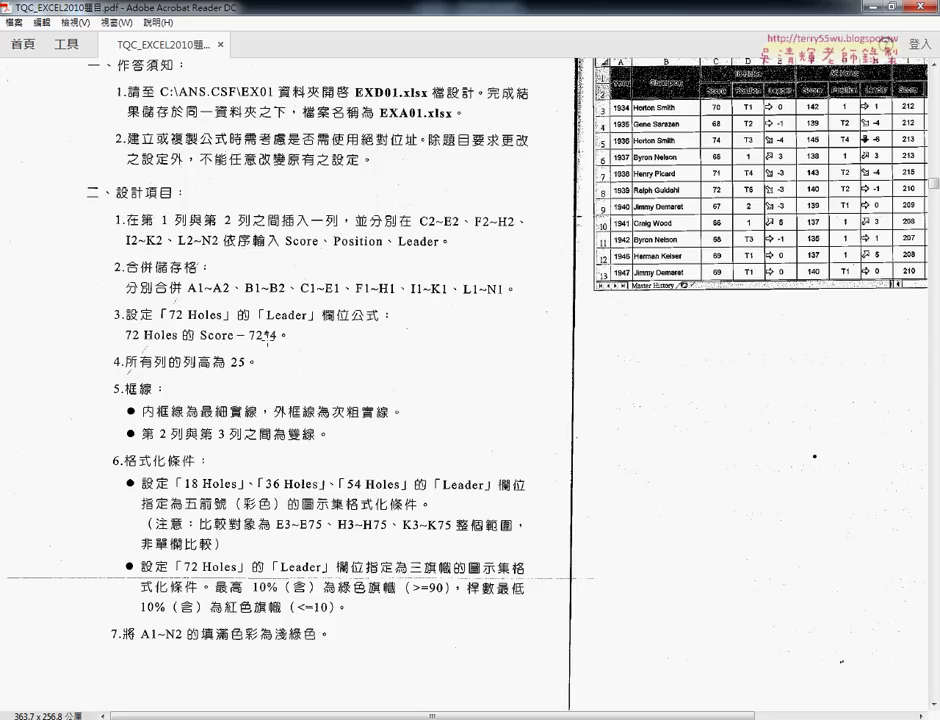
Step: Start the 72 Holes Leader formula in N3 as =L3, checking the requirement in the PDF
{"action": "left_click", "coordinate": [883, 6]}
{"action": "left_click", "coordinate": [785, 188]}
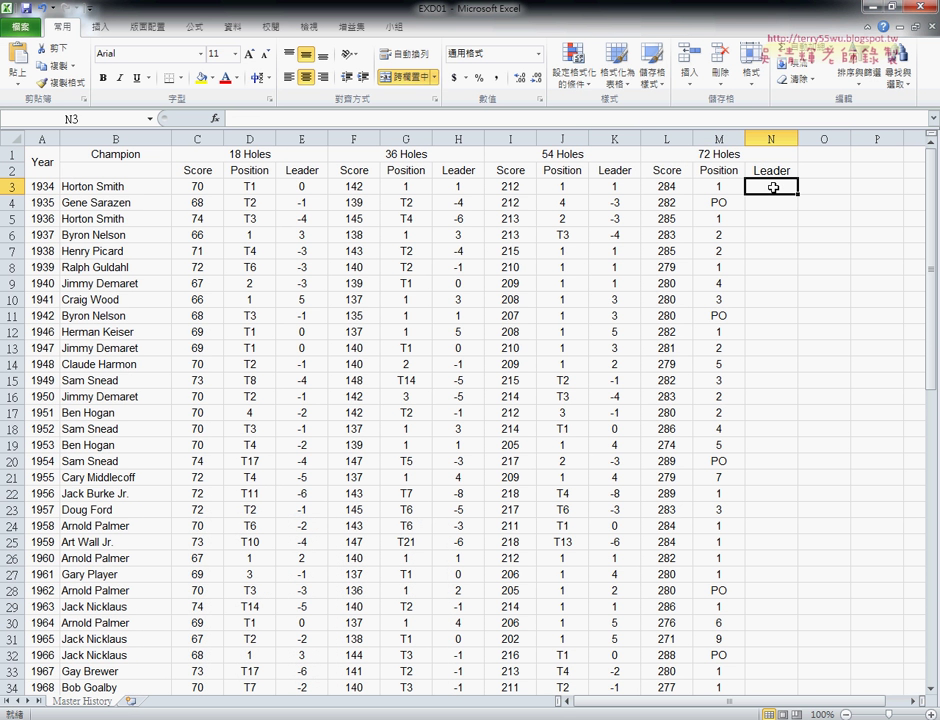
{"action": "left_click", "coordinate": [728, 157]}
{"action": "left_click", "coordinate": [772, 184]}
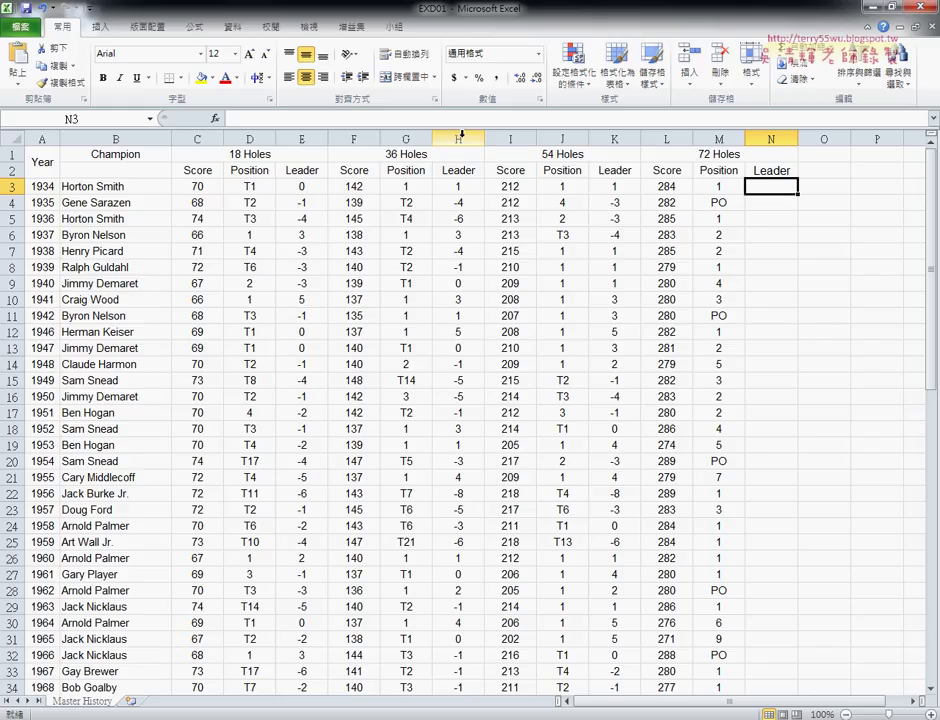
{"action": "left_click", "coordinate": [401, 119]}
{"action": "type", "text": "="}
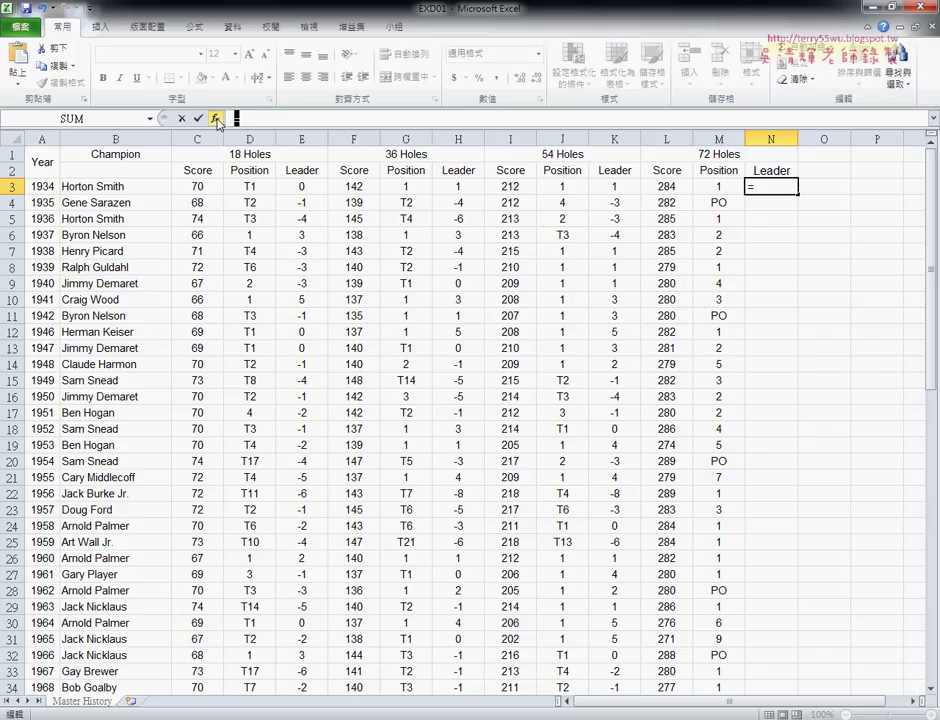
{"action": "left_click", "coordinate": [676, 190]}
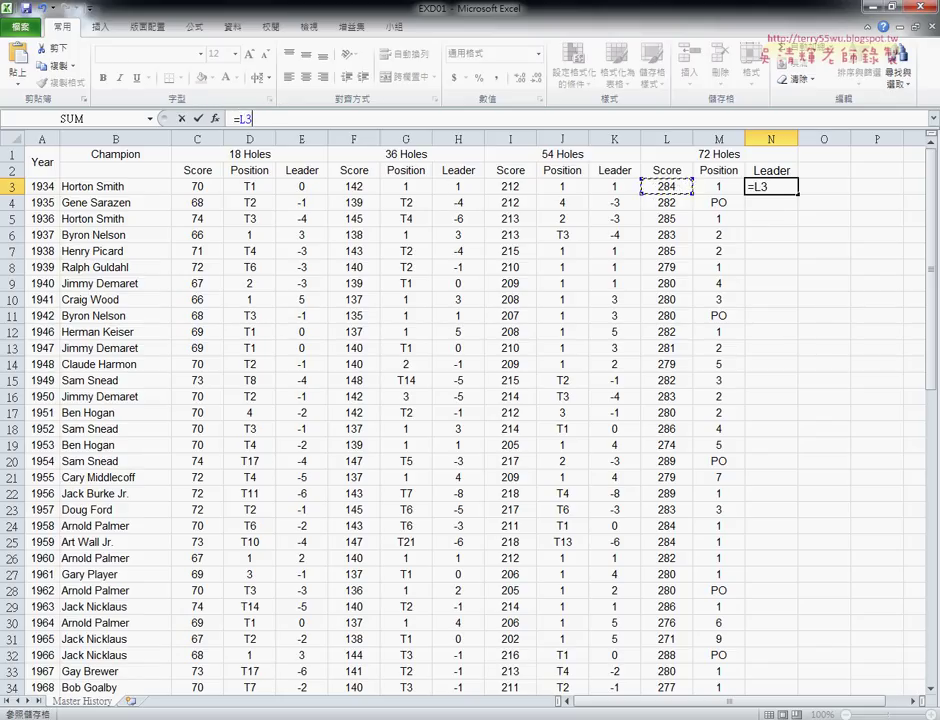
{"action": "key", "text": "alt+Tab"}
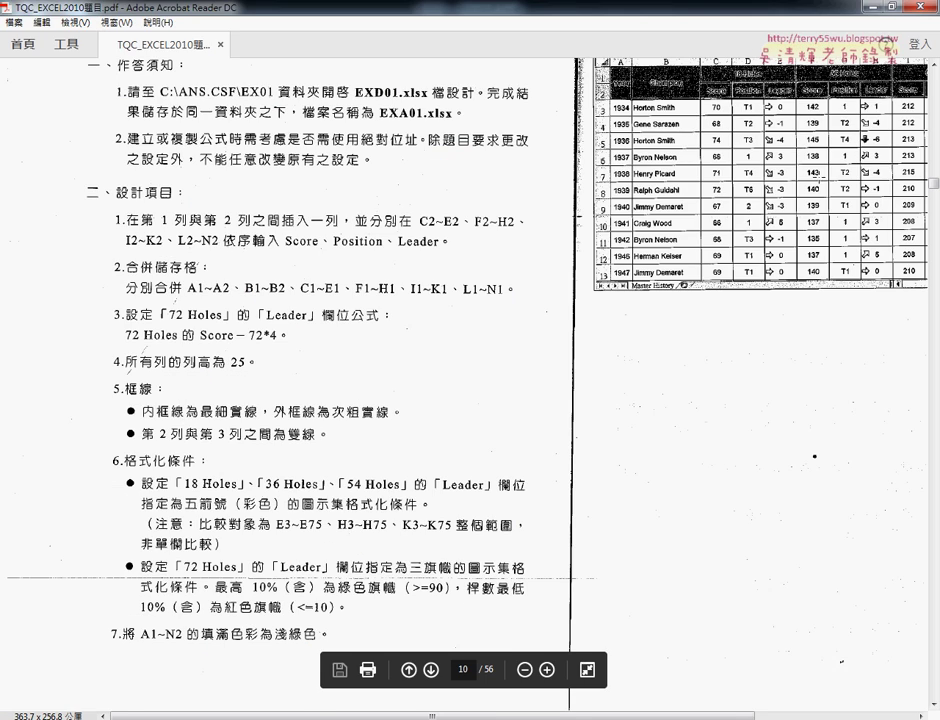
{"action": "key", "text": "alt+Tab"}
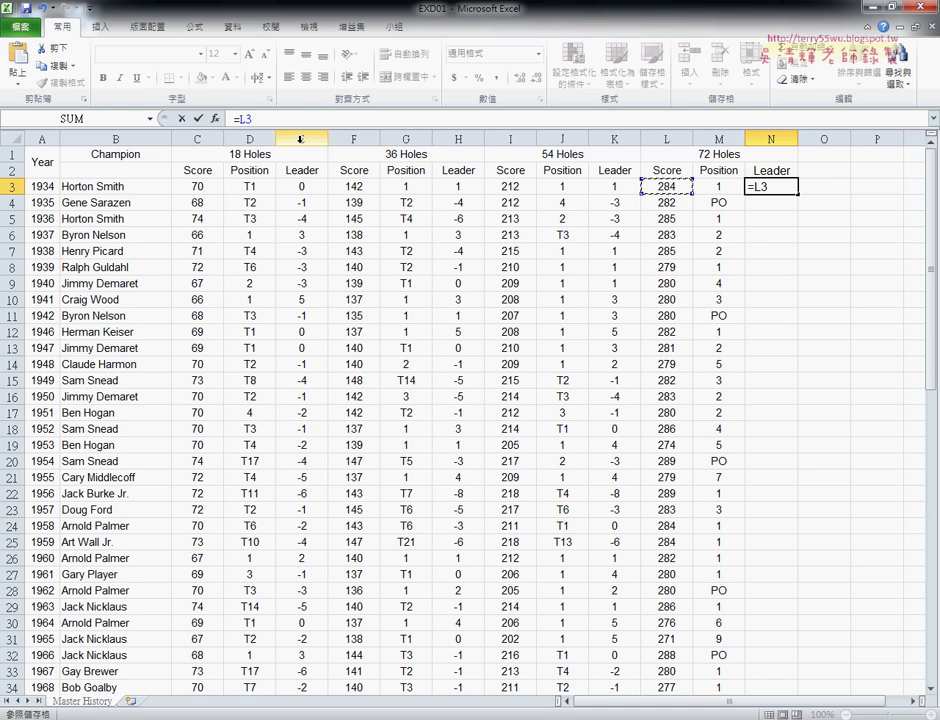
Step: Enter =L3-72*4 in N3, fill it down the 72 Holes Leader column, then return to the exercise PDF
{"action": "type", "text": "-7"}
{"action": "type", "text": "2*4"}
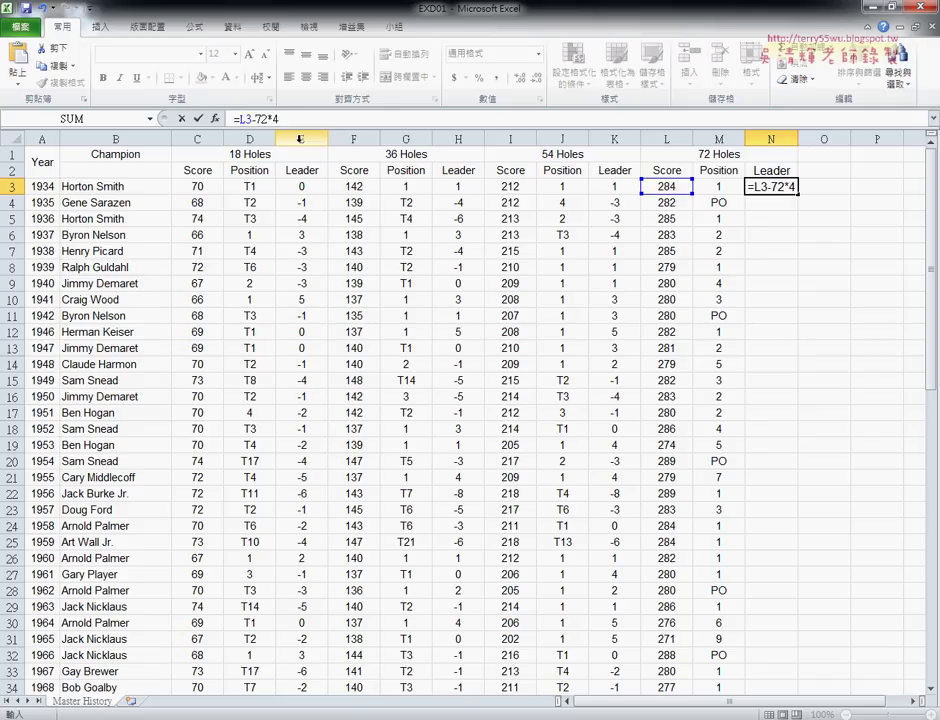
{"action": "left_click", "coordinate": [198, 118]}
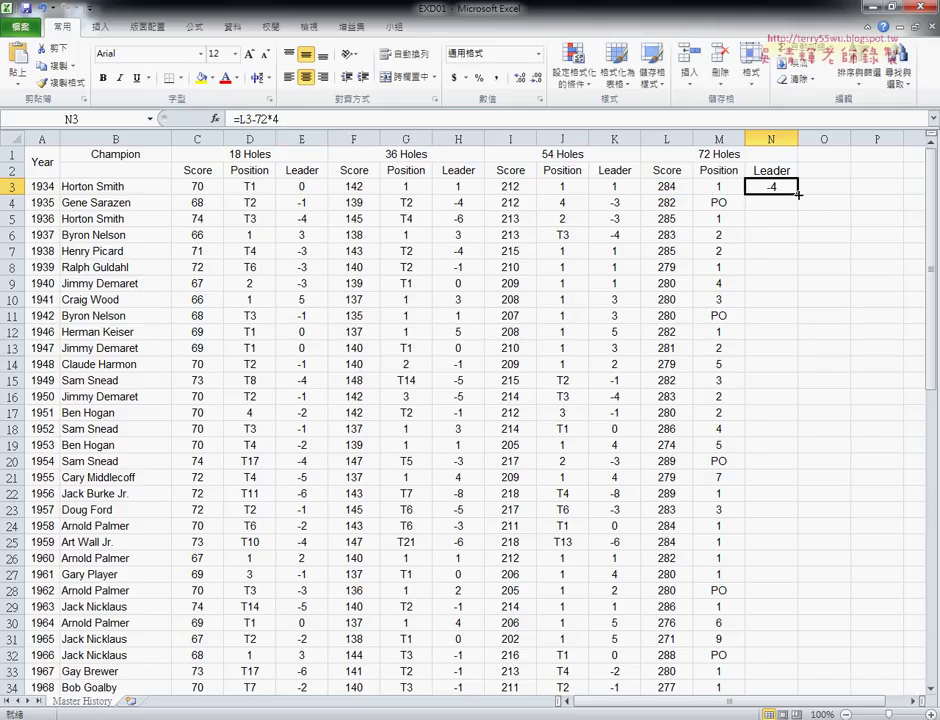
{"action": "mouse_move", "coordinate": [798, 194]}
{"action": "left_mouse_down"}
{"action": "mouse_move", "coordinate": [800, 447]}
{"action": "mouse_move", "coordinate": [742, 201]}
{"action": "left_mouse_up"}
{"action": "double_click", "coordinate": [798, 193]}
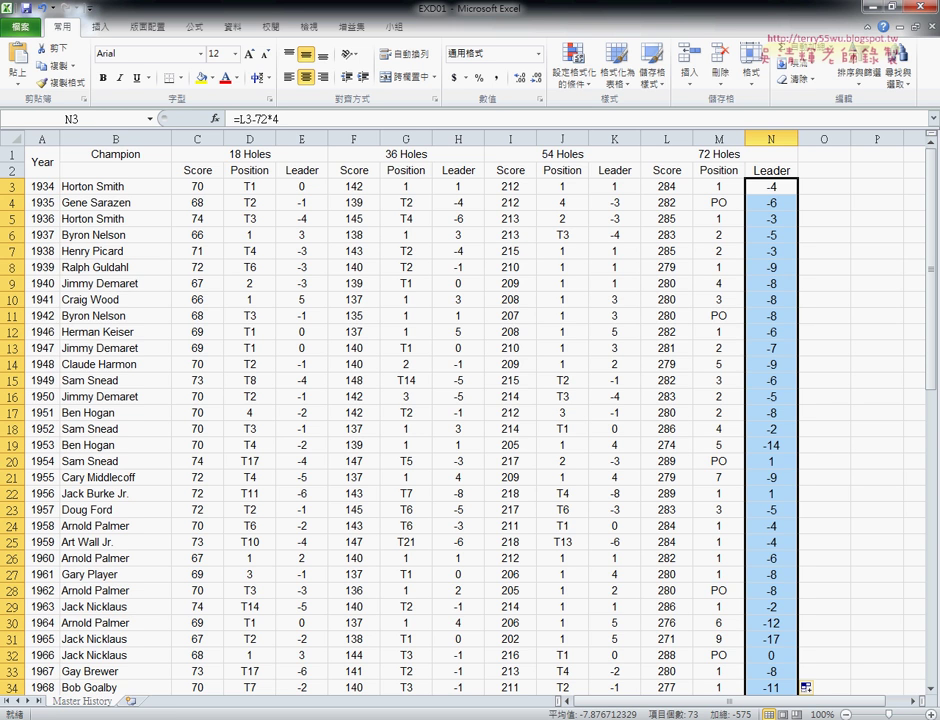
{"action": "left_click", "coordinate": [216, 667]}
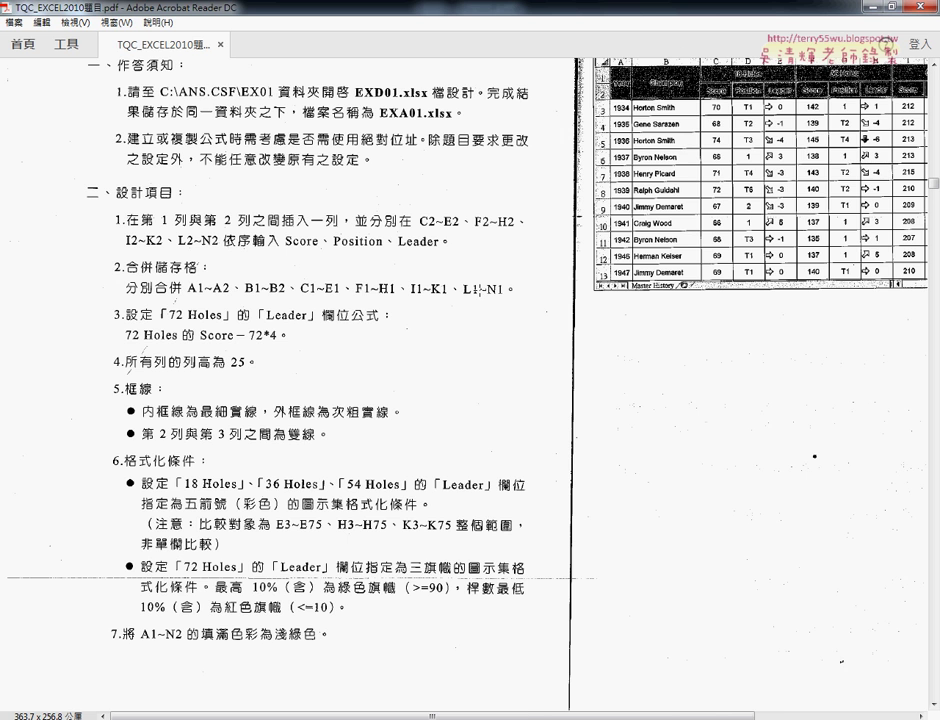
Step: Merge and centre the Champion header across B1:B2
{"action": "key", "text": "alt+Tab"}
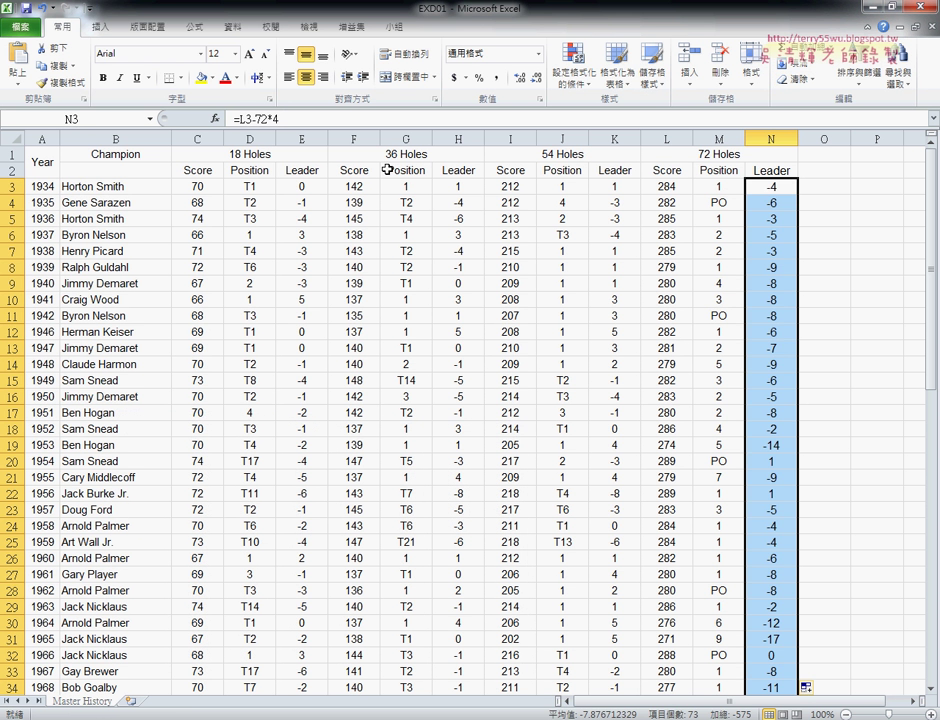
{"action": "left_click_drag", "start_coordinate": [125, 155], "coordinate": [124, 168]}
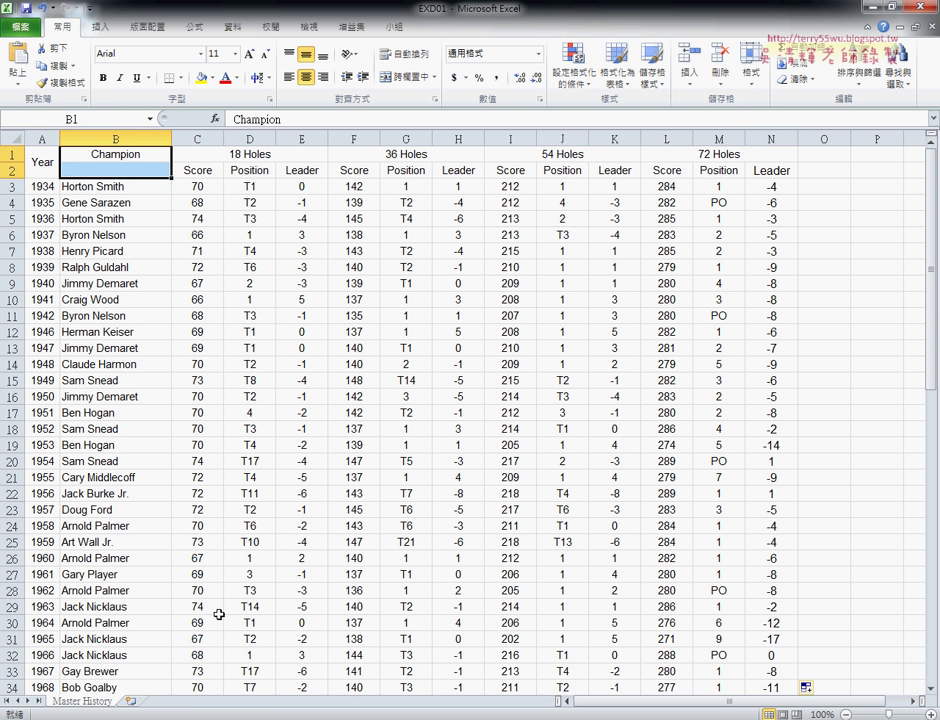
{"action": "key", "text": "alt+Tab"}
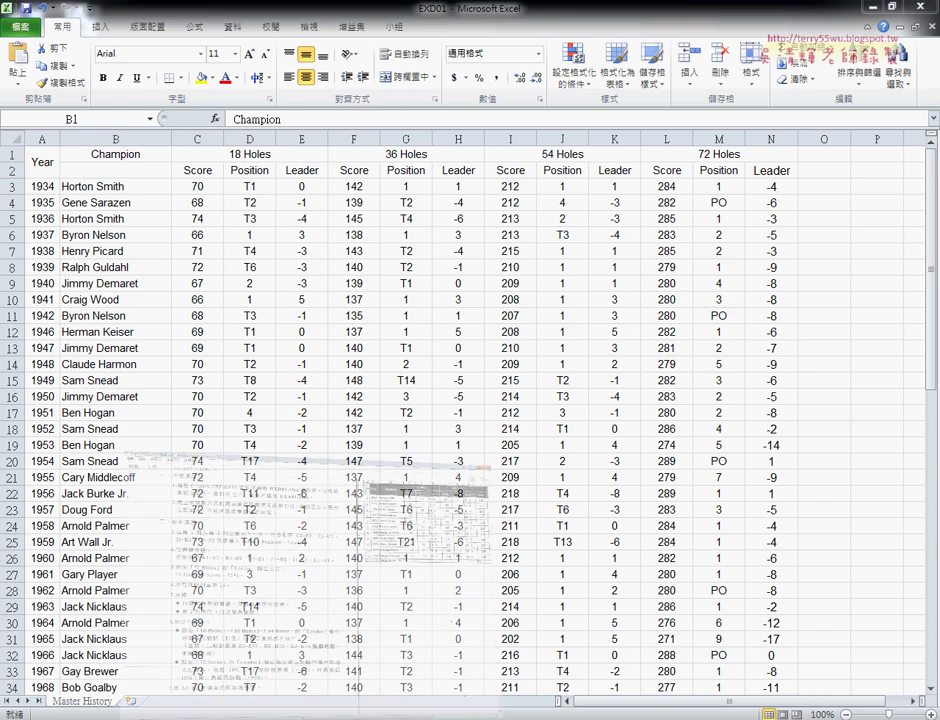
{"action": "key", "text": "alt+Tab"}
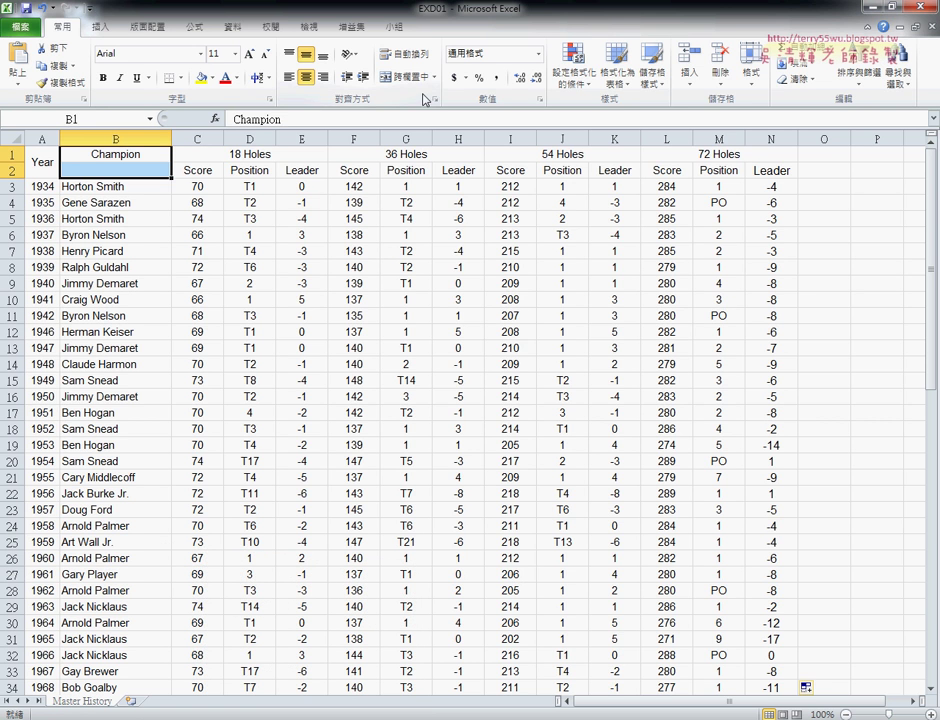
{"action": "left_click", "coordinate": [408, 76]}
Step: Check that the Year, Champion and 18/36/54/72 Holes headers are merged, then return to the PDF
{"action": "left_click", "coordinate": [50, 161]}
{"action": "left_click", "coordinate": [101, 161]}
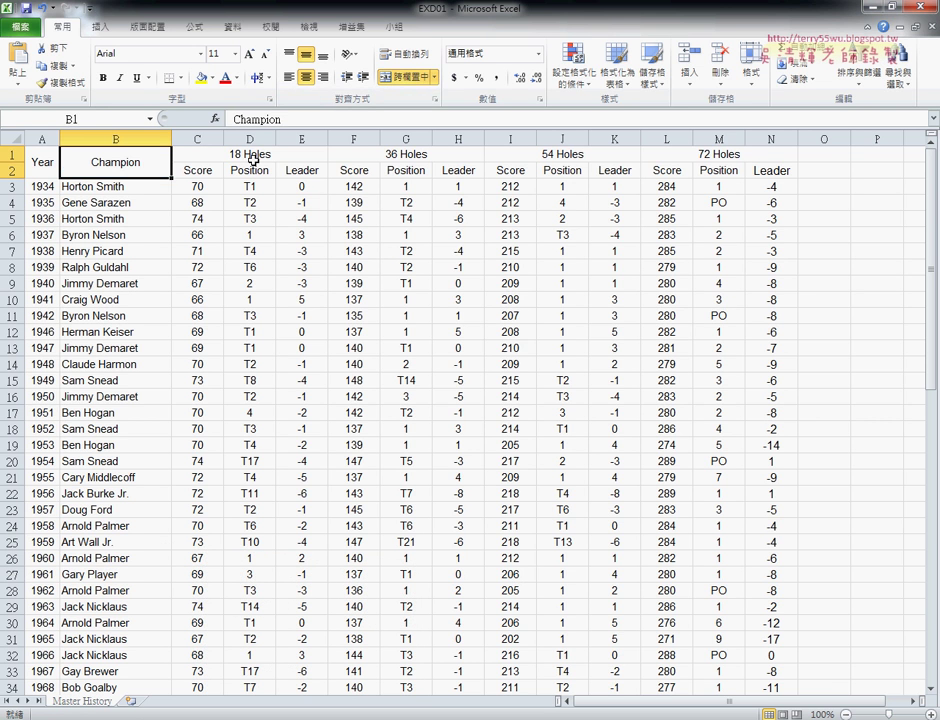
{"action": "left_click", "coordinate": [253, 160]}
{"action": "left_click", "coordinate": [405, 158]}
{"action": "left_click", "coordinate": [550, 158]}
{"action": "left_click", "coordinate": [720, 154]}
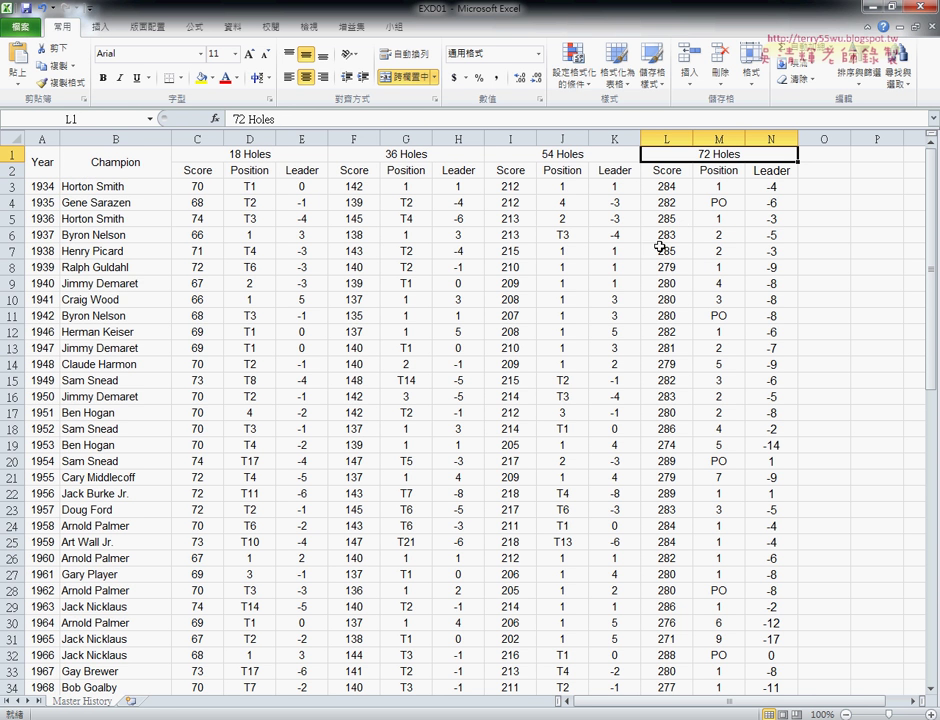
{"action": "key", "text": "alt+Tab"}
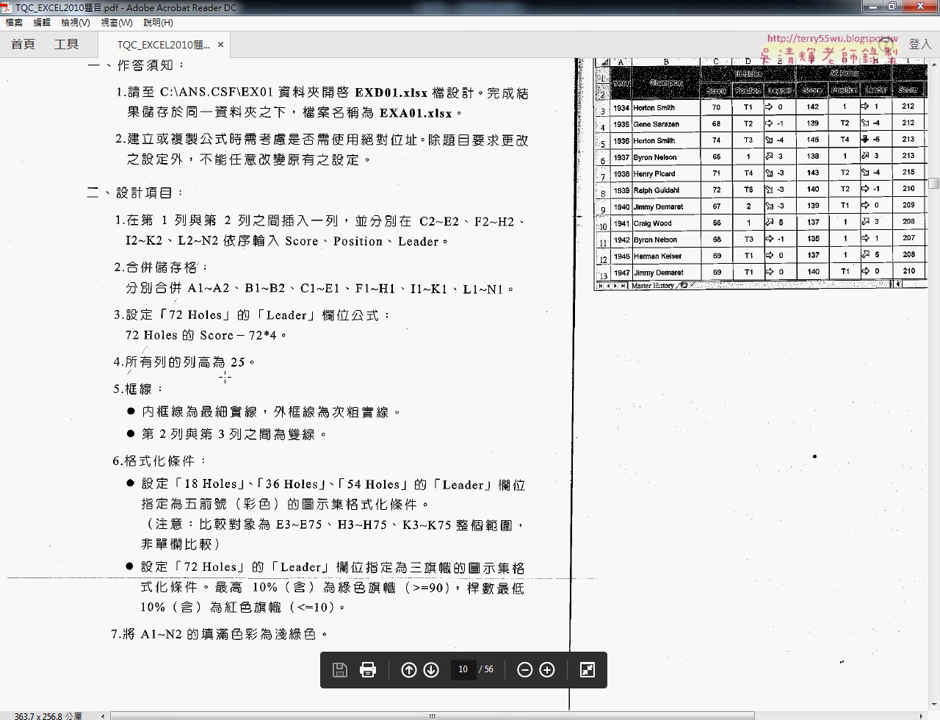
Step: Select rows 1 through 75 of the golf table
{"action": "key", "text": "alt+Tab"}
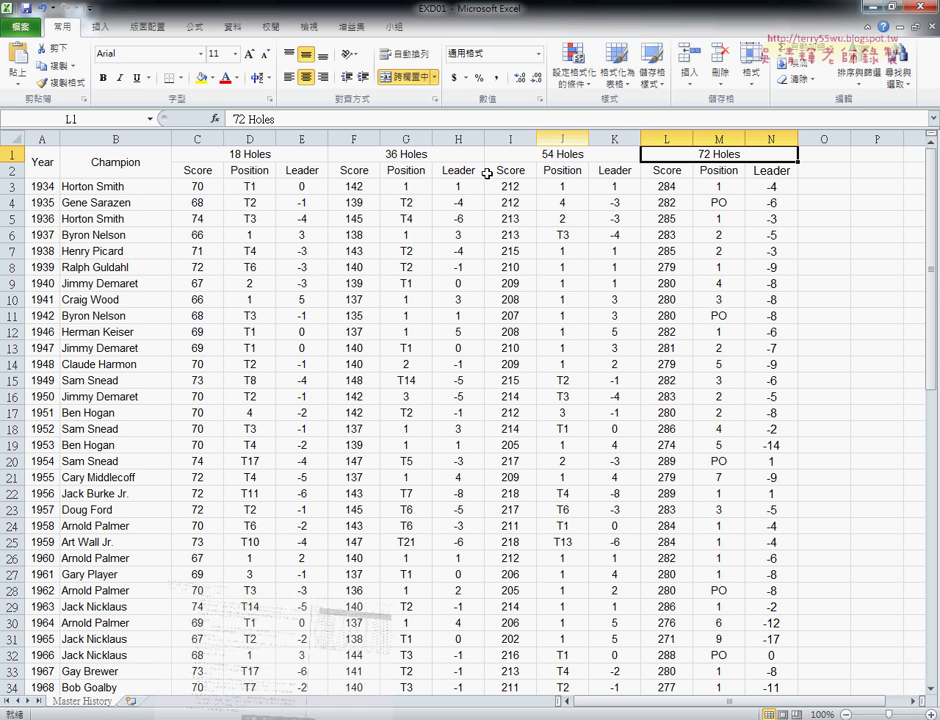
{"action": "left_click", "coordinate": [12, 152]}
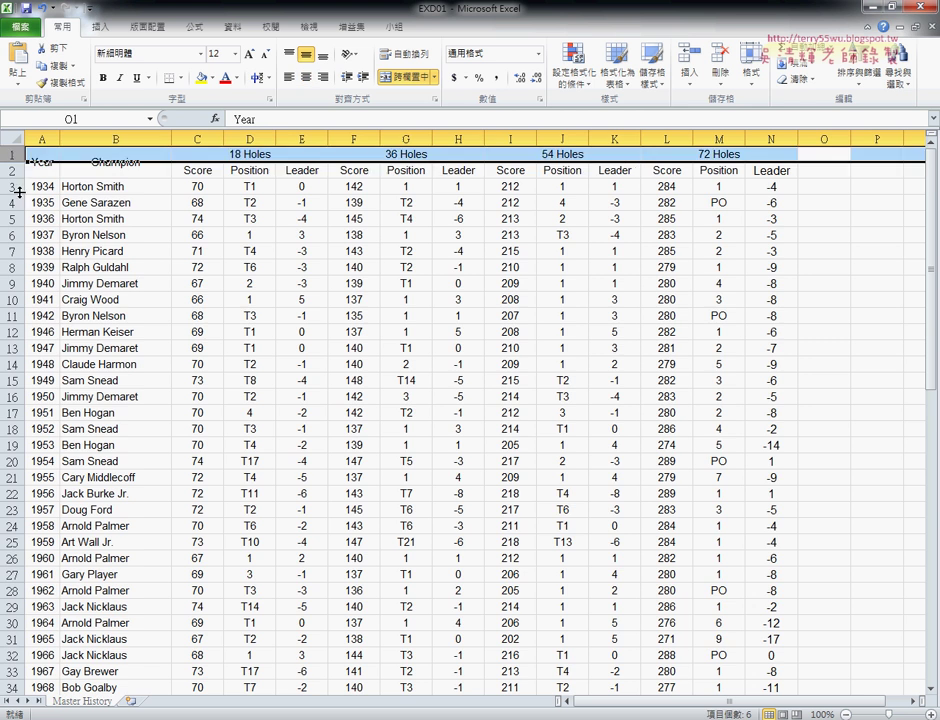
{"action": "scroll", "coordinate": [52, 480], "scroll_direction": "down", "scroll_amount": 2}
{"action": "scroll", "coordinate": [52, 480], "scroll_direction": "down", "scroll_amount": 5}
{"action": "scroll", "coordinate": [52, 480], "scroll_direction": "down", "scroll_amount": 6}
{"action": "scroll", "coordinate": [53, 480], "scroll_direction": "down", "scroll_amount": 3}
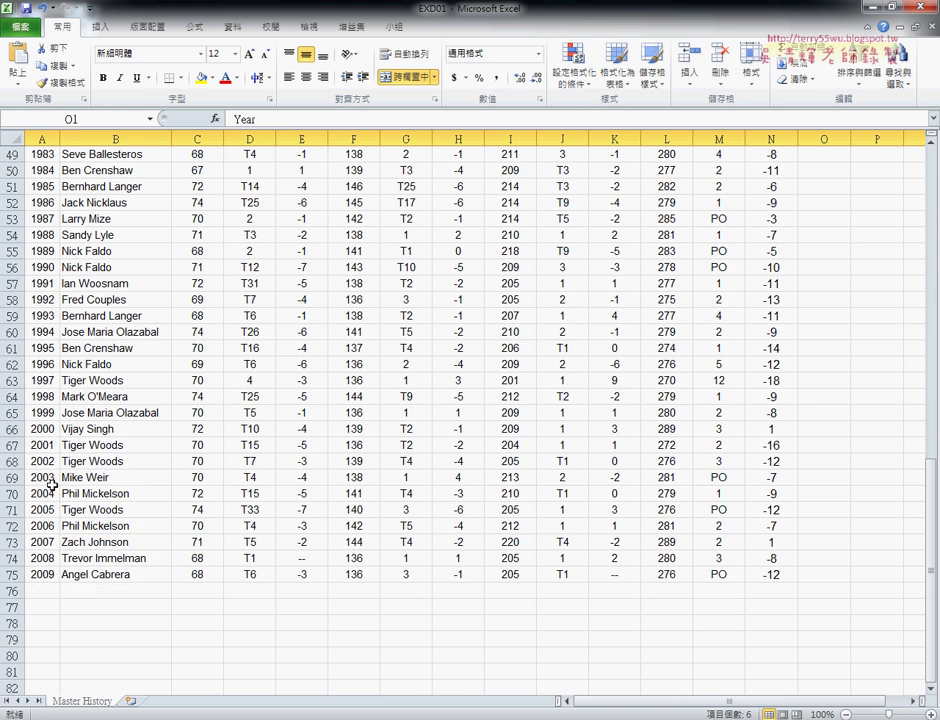
{"action": "scroll", "coordinate": [54, 479], "scroll_direction": "down", "scroll_amount": 3}
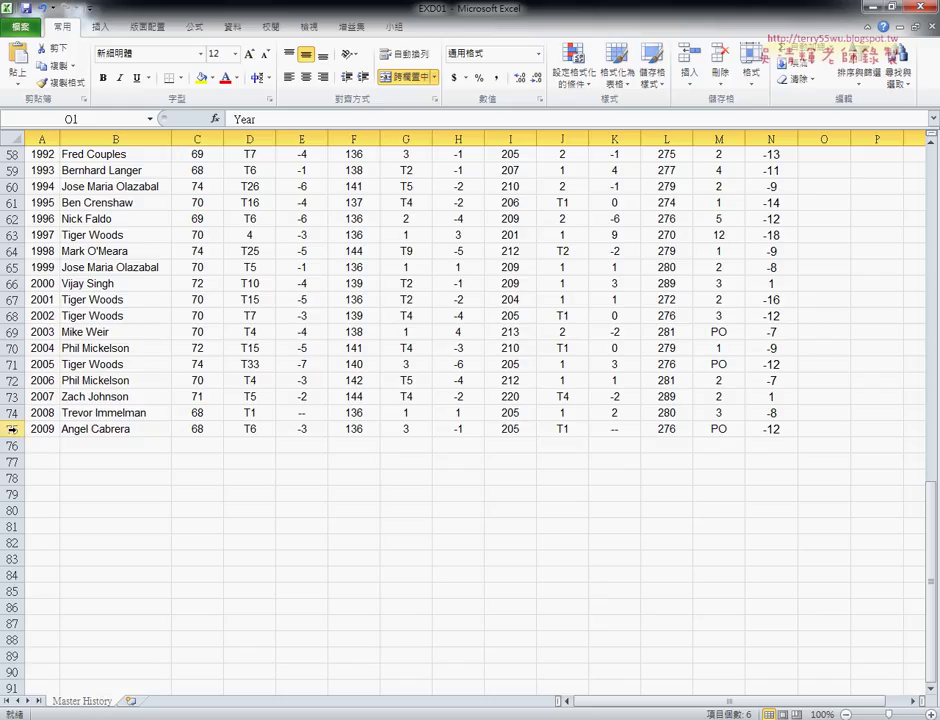
{"action": "left_click", "coordinate": [12, 428], "text": "shift"}
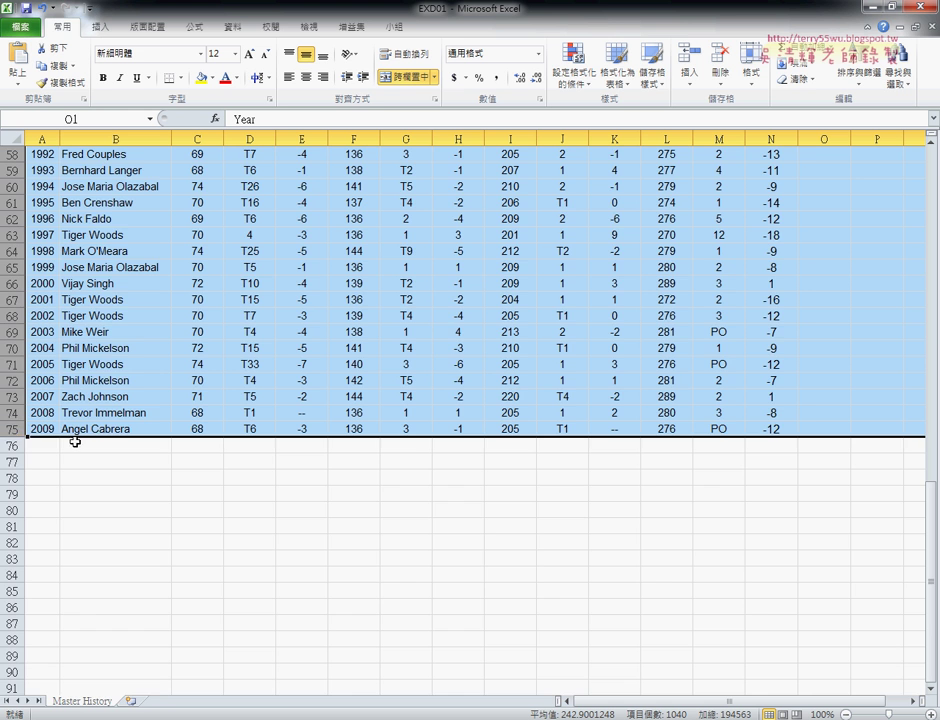
{"action": "scroll", "coordinate": [218, 476], "scroll_direction": "up", "scroll_amount": 4}
{"action": "scroll", "coordinate": [218, 484], "scroll_direction": "up", "scroll_amount": 4}
{"action": "scroll", "coordinate": [218, 490], "scroll_direction": "up", "scroll_amount": 8}
{"action": "scroll", "coordinate": [218, 490], "scroll_direction": "up", "scroll_amount": 3}
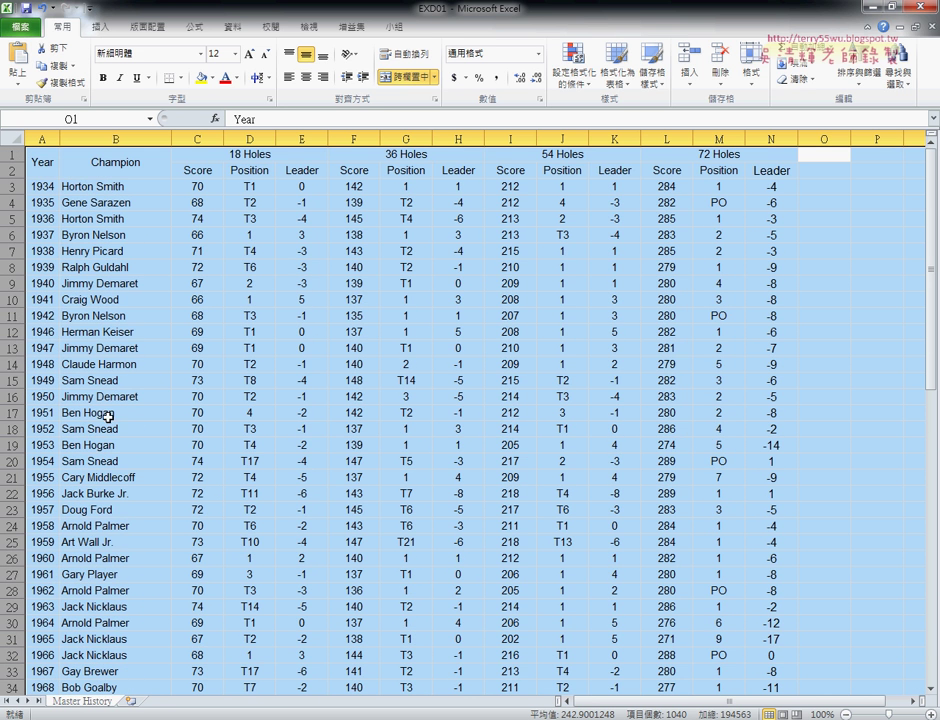
Step: Set the selected rows' height to 25
{"action": "right_click", "coordinate": [289, 310]}
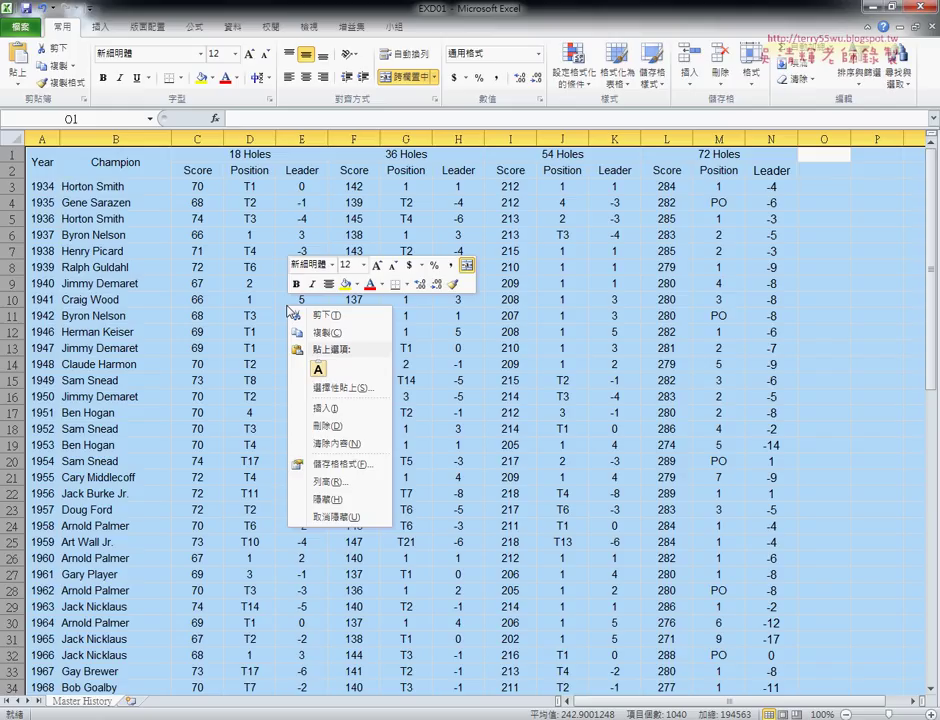
{"action": "left_click", "coordinate": [342, 484]}
{"action": "type", "text": "25"}
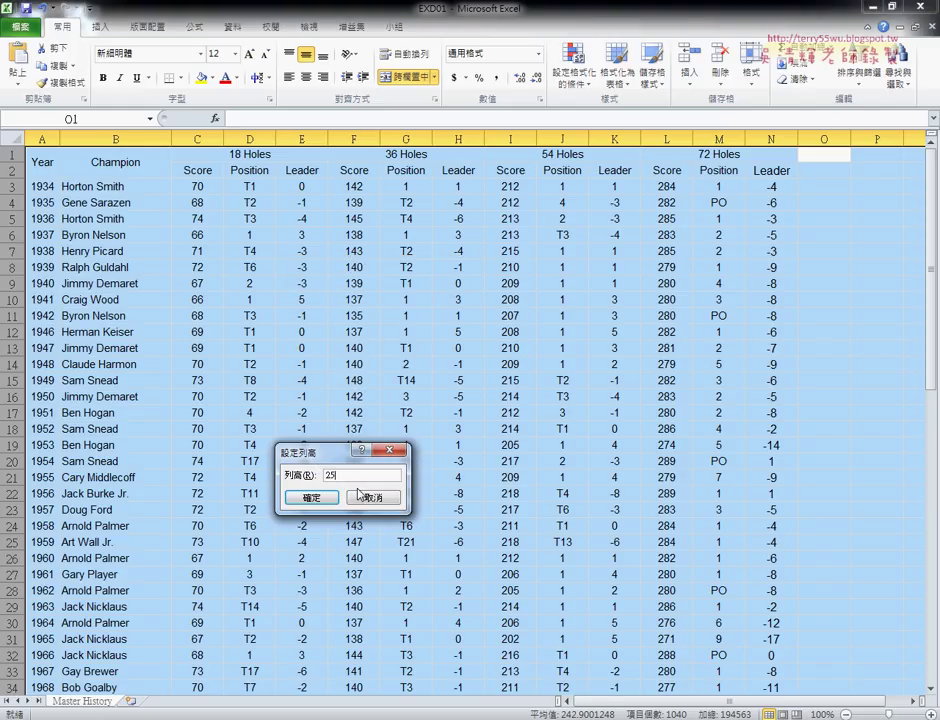
{"action": "key", "text": "Return"}
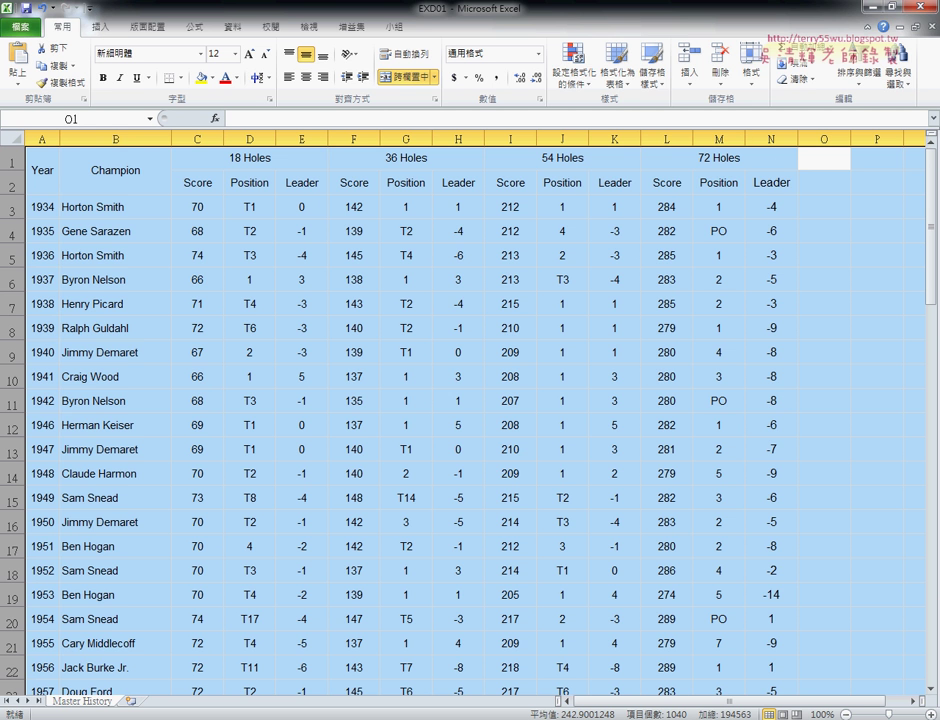
Step: Mark the inner, outer and rows 2–3 double-line border requirements and the sample image in the PDF
{"action": "key", "text": "alt+Tab"}
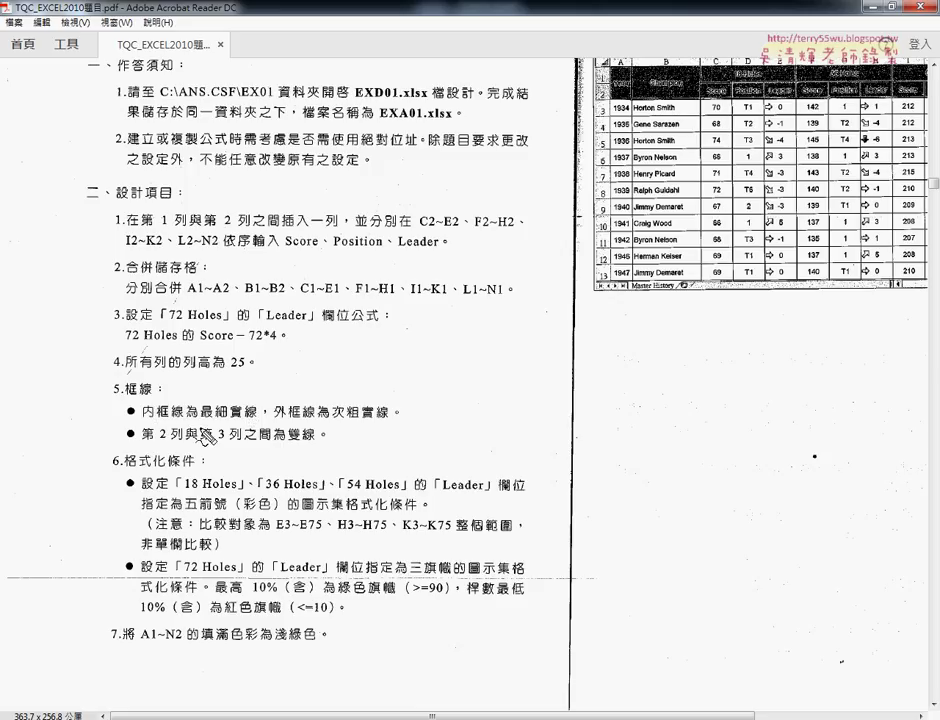
{"action": "left_click_drag", "start_coordinate": [142, 424], "coordinate": [186, 421]}
{"action": "left_click_drag", "start_coordinate": [276, 422], "coordinate": [328, 422]}
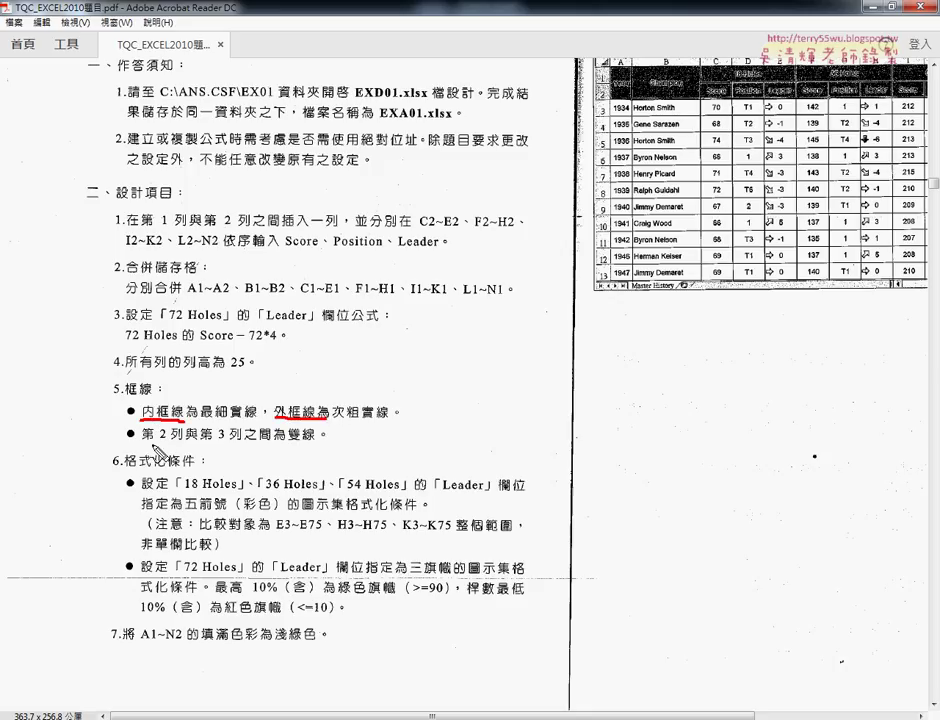
{"action": "left_click_drag", "start_coordinate": [141, 441], "coordinate": [312, 441]}
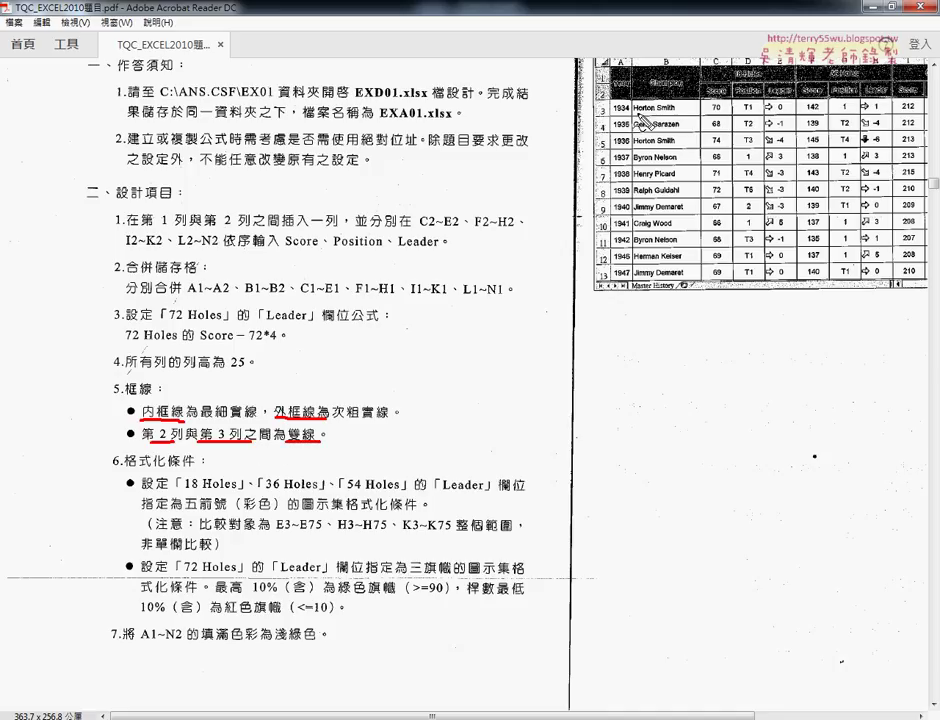
{"action": "left_click_drag", "start_coordinate": [617, 96], "coordinate": [684, 96]}
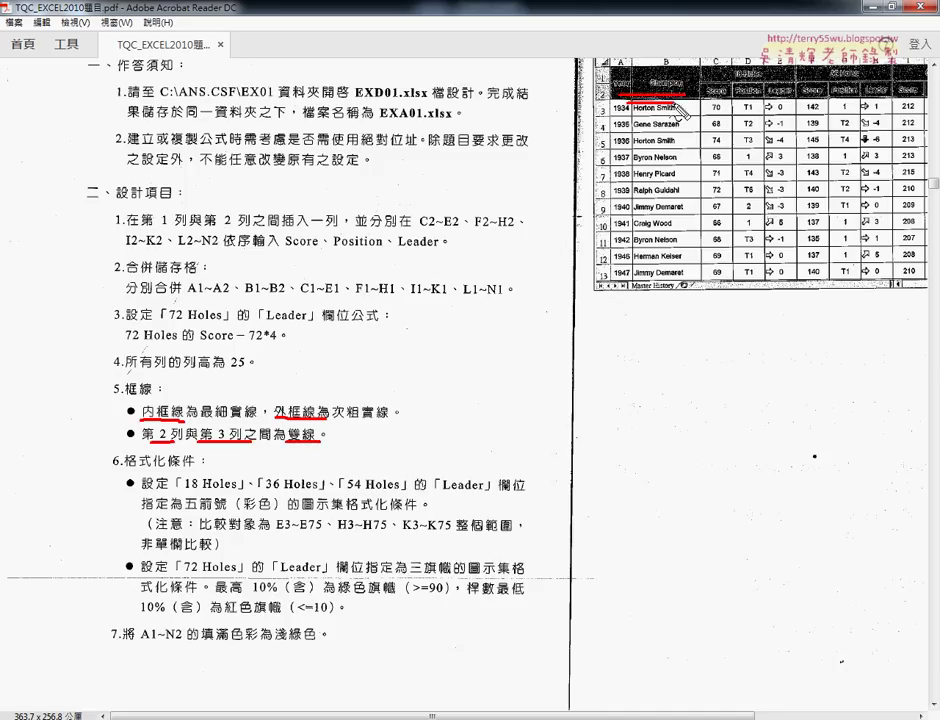
{"action": "left_click_drag", "start_coordinate": [606, 88], "coordinate": [604, 103]}
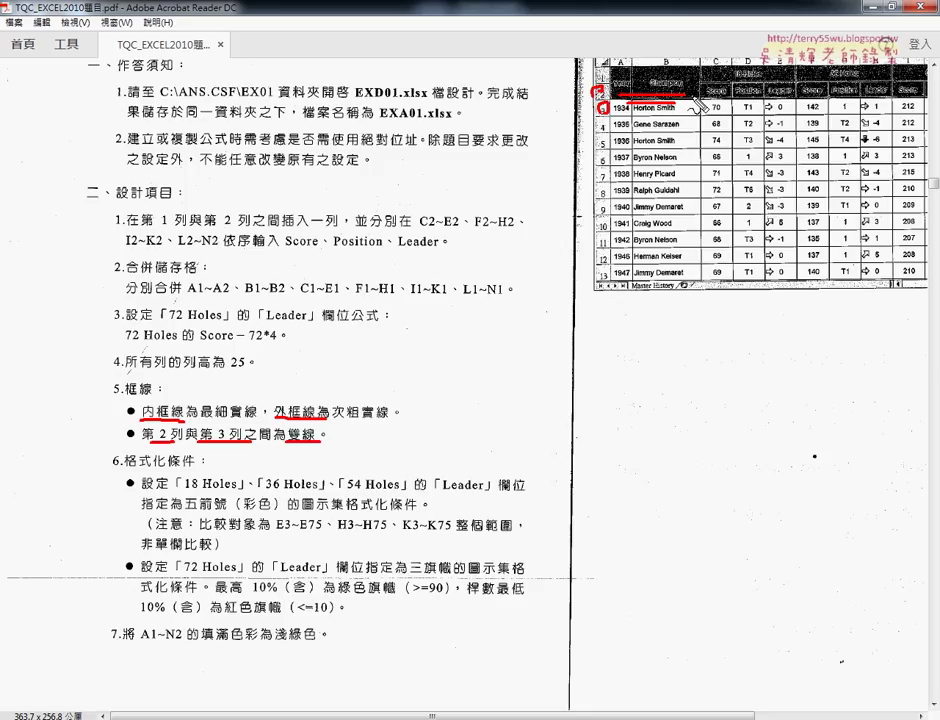
Step: Erase the ink marks and return to the golf sheet at cell A1
{"action": "key", "text": "e"}
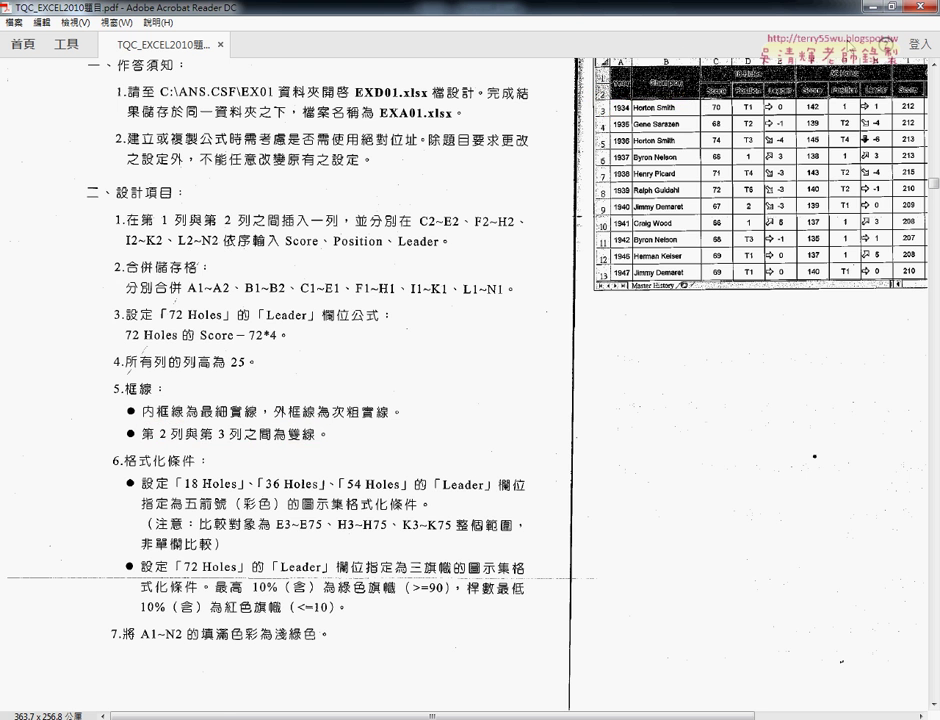
{"action": "key", "text": "alt+Tab"}
{"action": "left_click", "coordinate": [37, 153]}
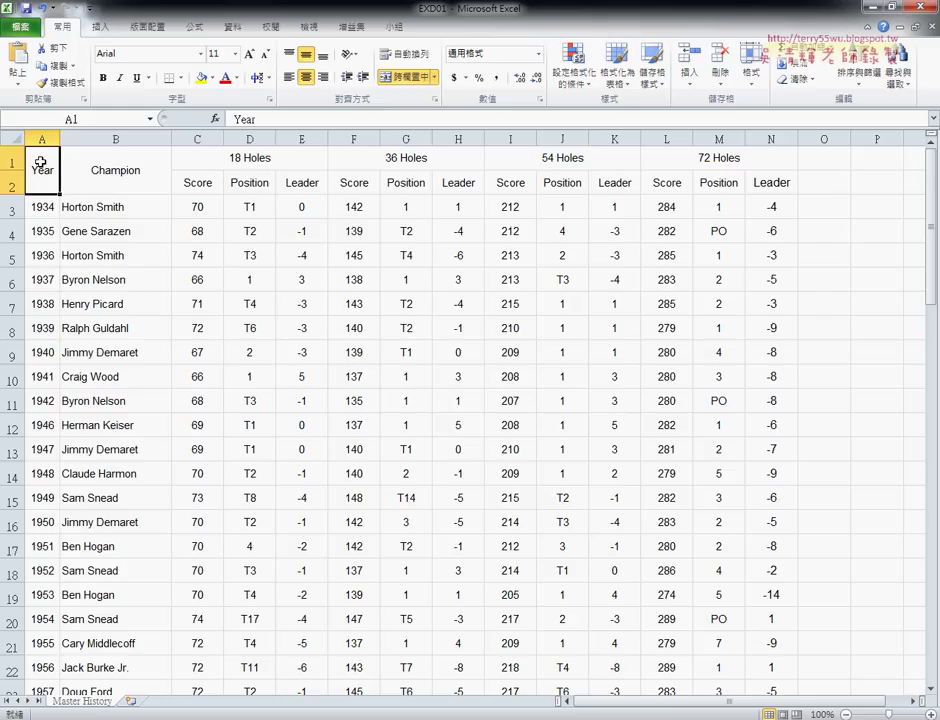
Step: Select the whole golf table A1:N75
{"action": "key", "text": "shift+Right"}
{"action": "key", "text": "shift+Right"}
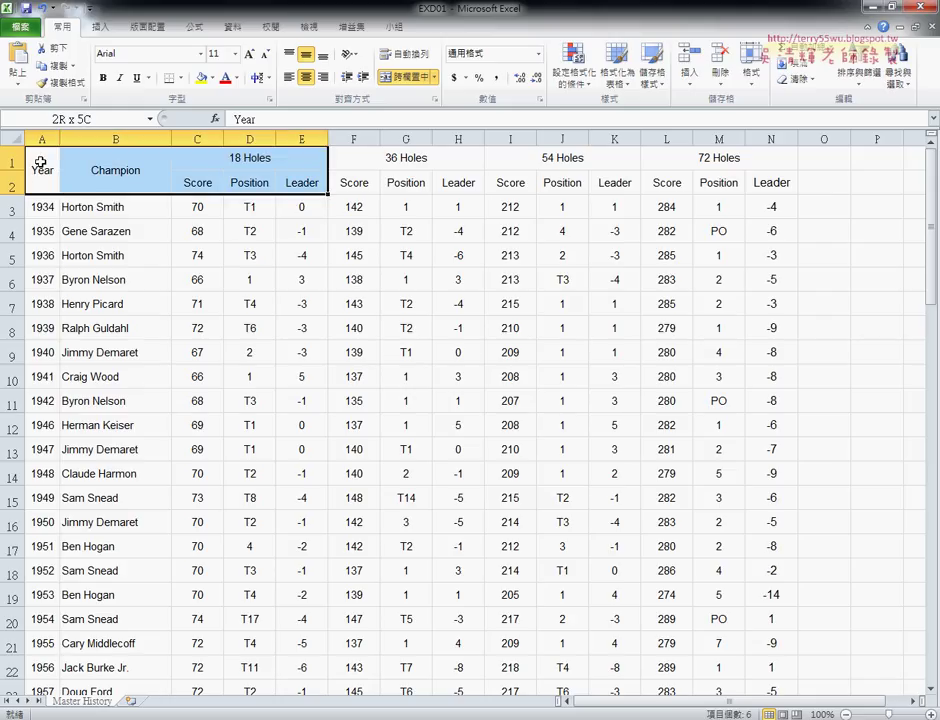
{"action": "key", "text": "shift+Right"}
{"action": "key", "text": "shift+Right"}
{"action": "key", "text": "shift+Right"}
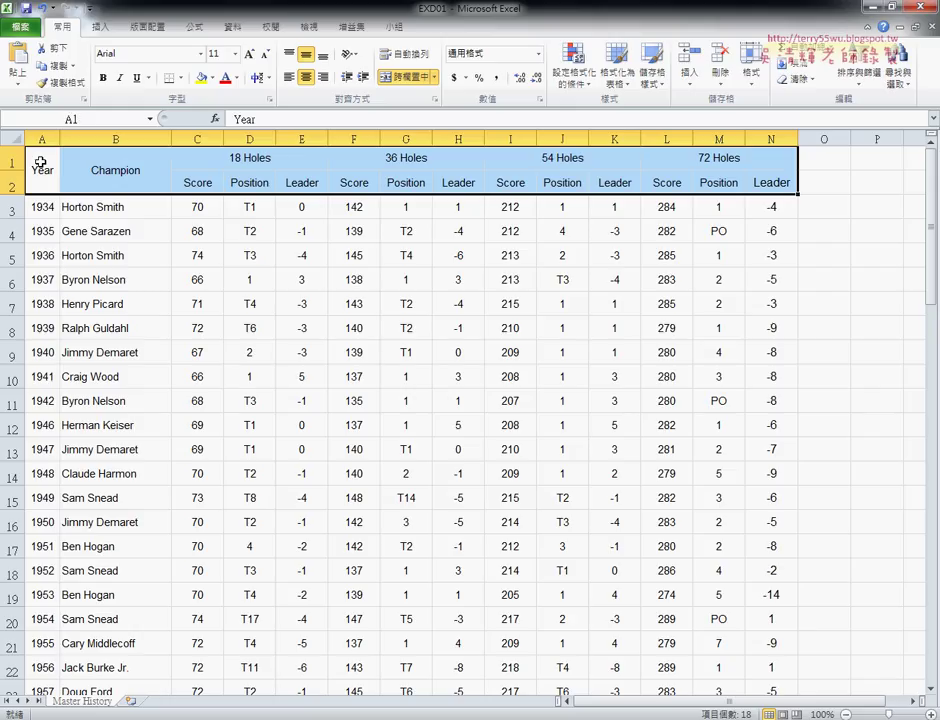
{"action": "left_click", "coordinate": [42, 173]}
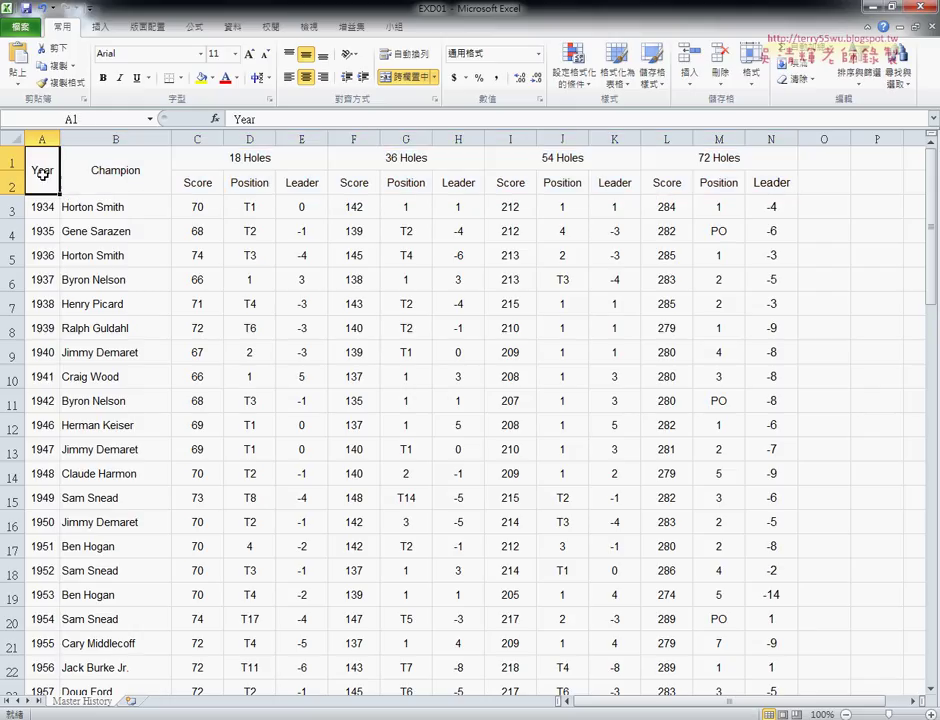
{"action": "scroll", "coordinate": [325, 308], "scroll_direction": "down", "scroll_amount": 4}
{"action": "scroll", "coordinate": [405, 320], "scroll_direction": "down", "scroll_amount": 3}
{"action": "scroll", "coordinate": [540, 347], "scroll_direction": "down", "scroll_amount": 7}
{"action": "scroll", "coordinate": [540, 347], "scroll_direction": "down", "scroll_amount": 3}
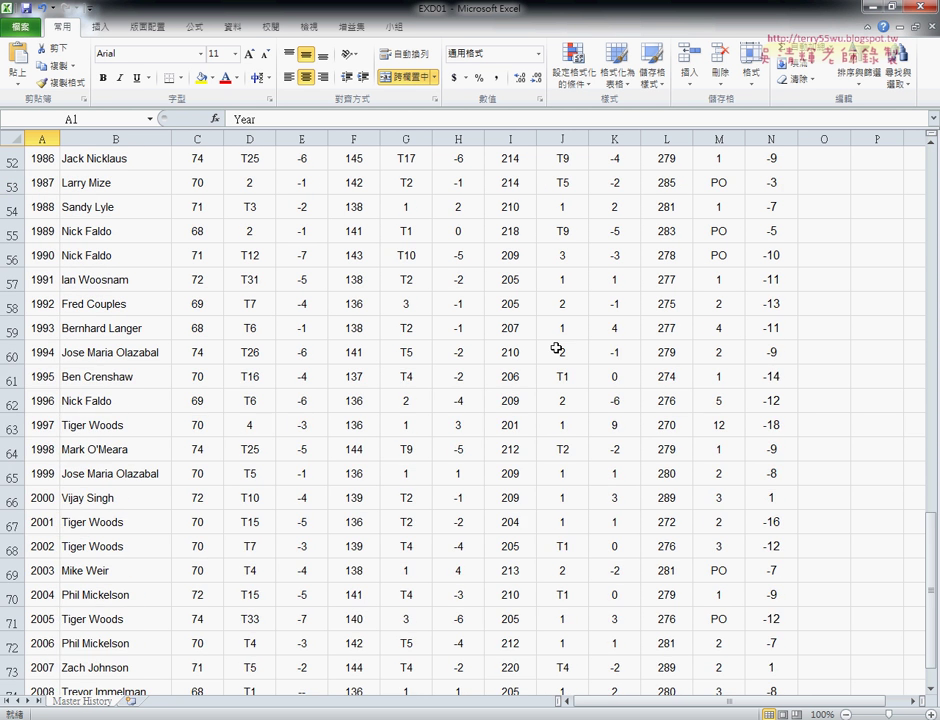
{"action": "scroll", "coordinate": [556, 350], "scroll_direction": "down", "scroll_amount": 5}
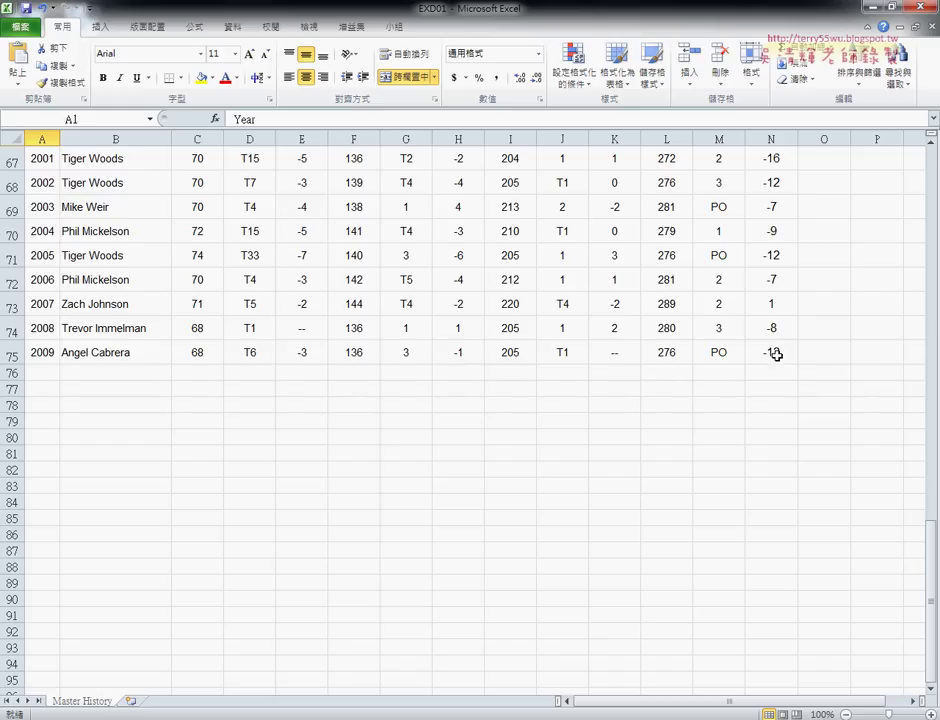
{"action": "left_click", "coordinate": [776, 354], "text": "shift"}
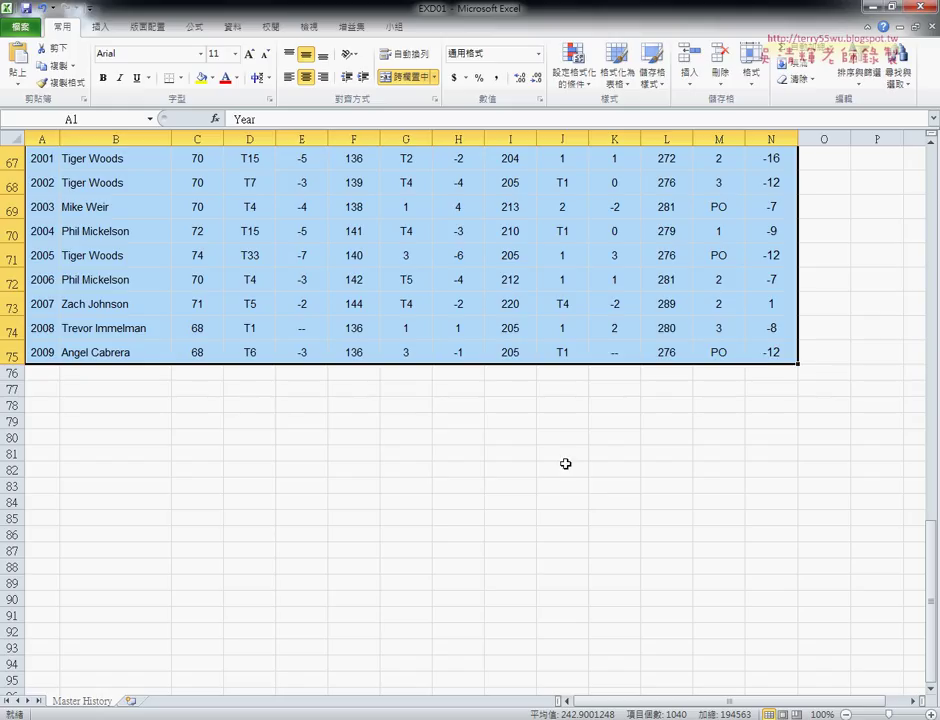
{"action": "scroll", "coordinate": [564, 462], "scroll_direction": "up", "scroll_amount": 9}
{"action": "scroll", "coordinate": [565, 465], "scroll_direction": "up", "scroll_amount": 6}
{"action": "scroll", "coordinate": [565, 465], "scroll_direction": "up", "scroll_amount": 5}
{"action": "scroll", "coordinate": [565, 465], "scroll_direction": "up", "scroll_amount": 2}
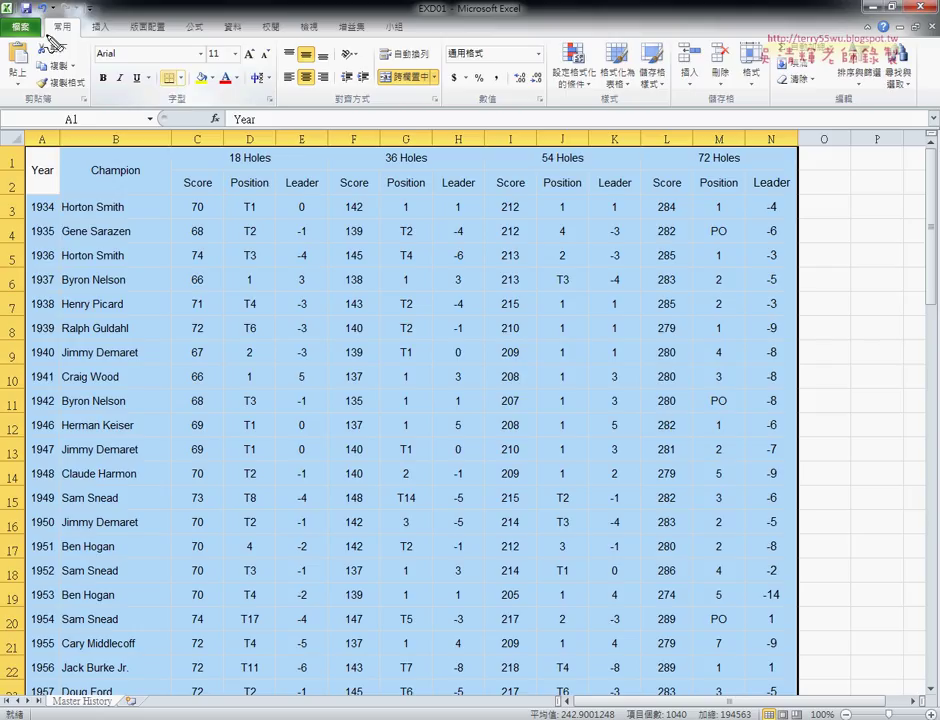
{"action": "left_click_drag", "start_coordinate": [55, 38], "coordinate": [68, 45]}
{"action": "left_click_drag", "start_coordinate": [188, 72], "coordinate": [186, 70]}
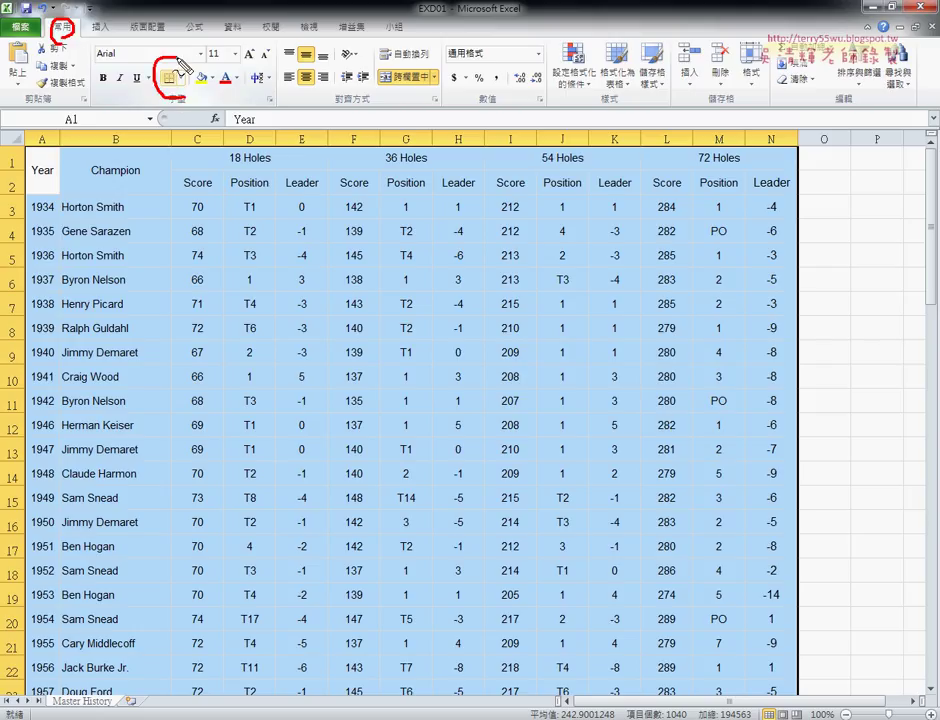
{"action": "mouse_move", "coordinate": [358, 210]}
{"action": "left_mouse_down"}
{"action": "mouse_move", "coordinate": [198, 87]}
{"action": "mouse_move", "coordinate": [240, 100]}
{"action": "mouse_move", "coordinate": [246, 90]}
{"action": "left_mouse_up"}
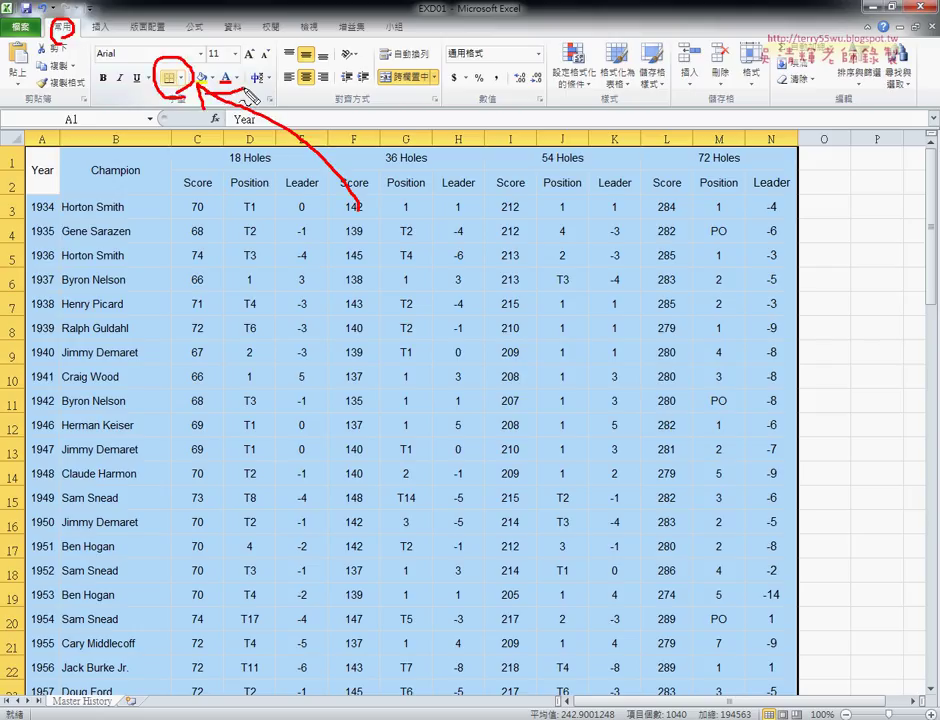
{"action": "key", "text": "Escape"}
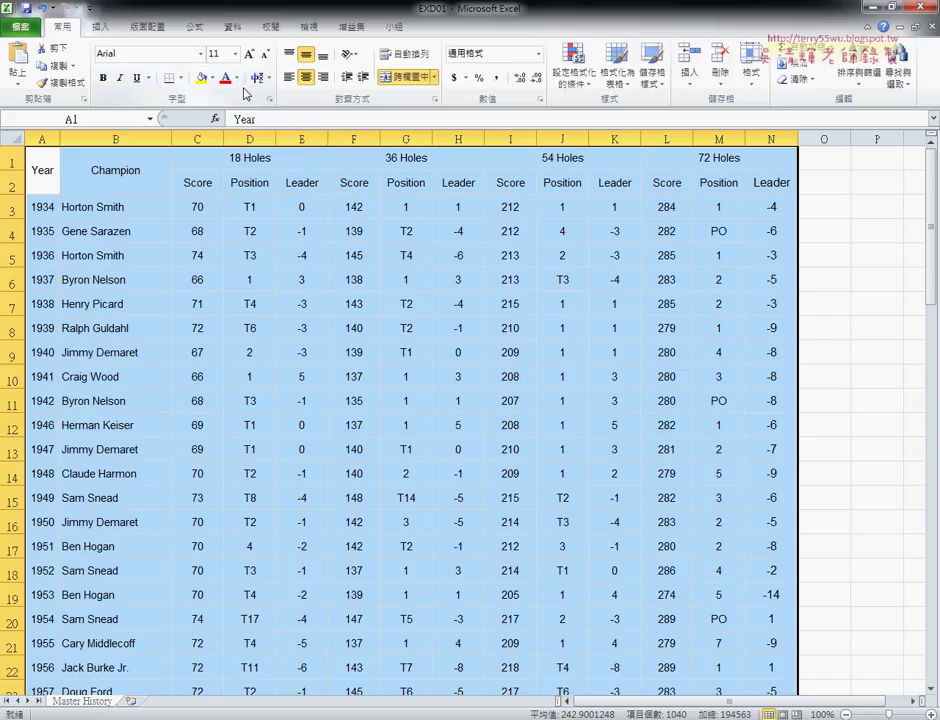
Step: Bring up the More Borders settings for the selected table
{"action": "left_click", "coordinate": [180, 77]}
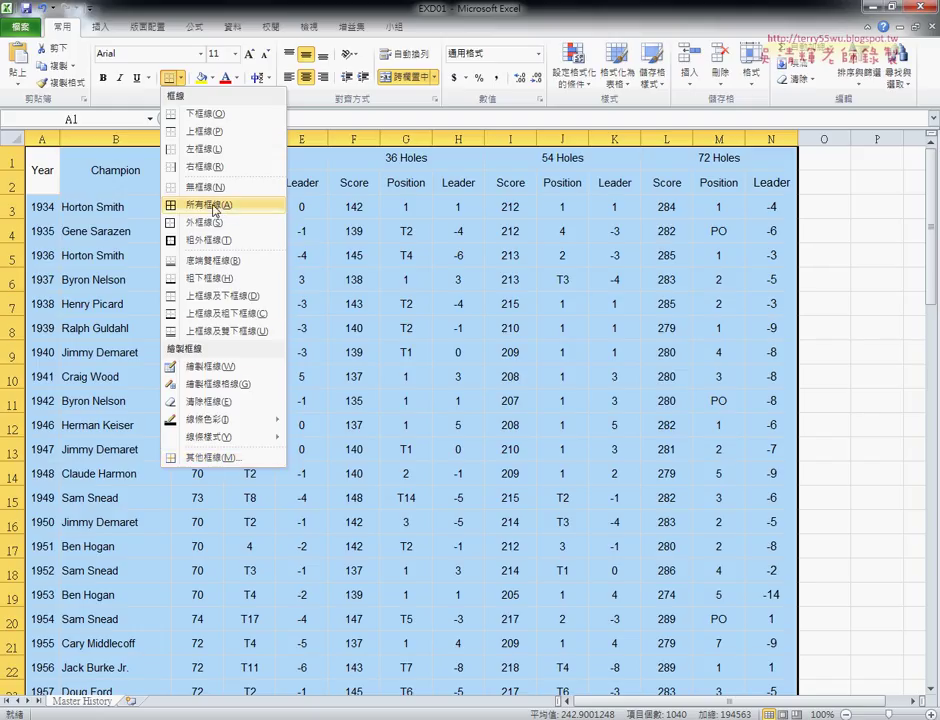
{"action": "left_click", "coordinate": [221, 462]}
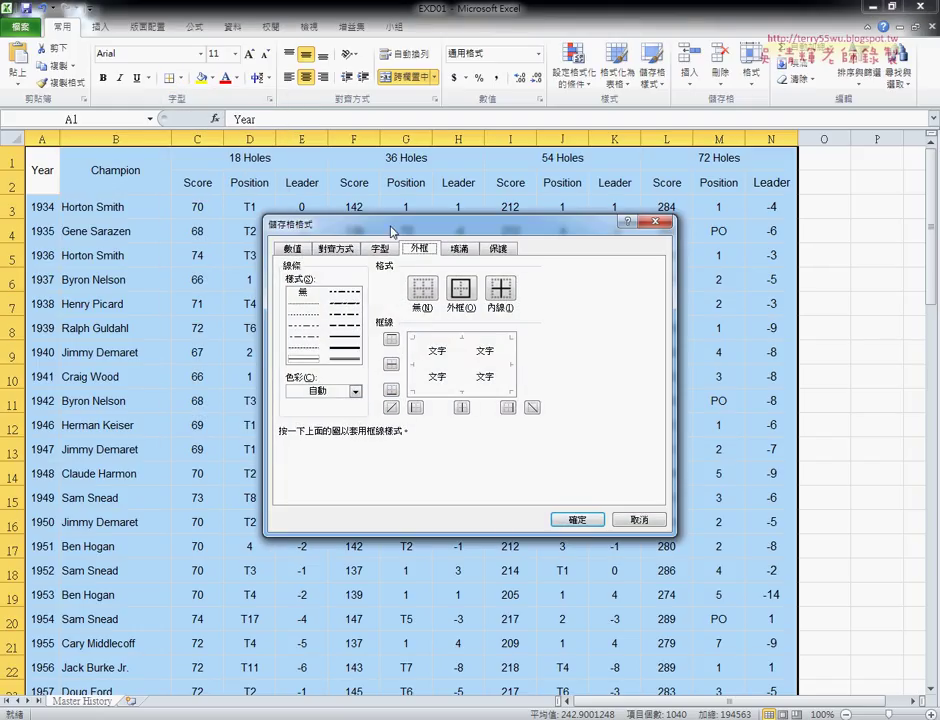
{"action": "left_click_drag", "start_coordinate": [393, 231], "coordinate": [390, 175]}
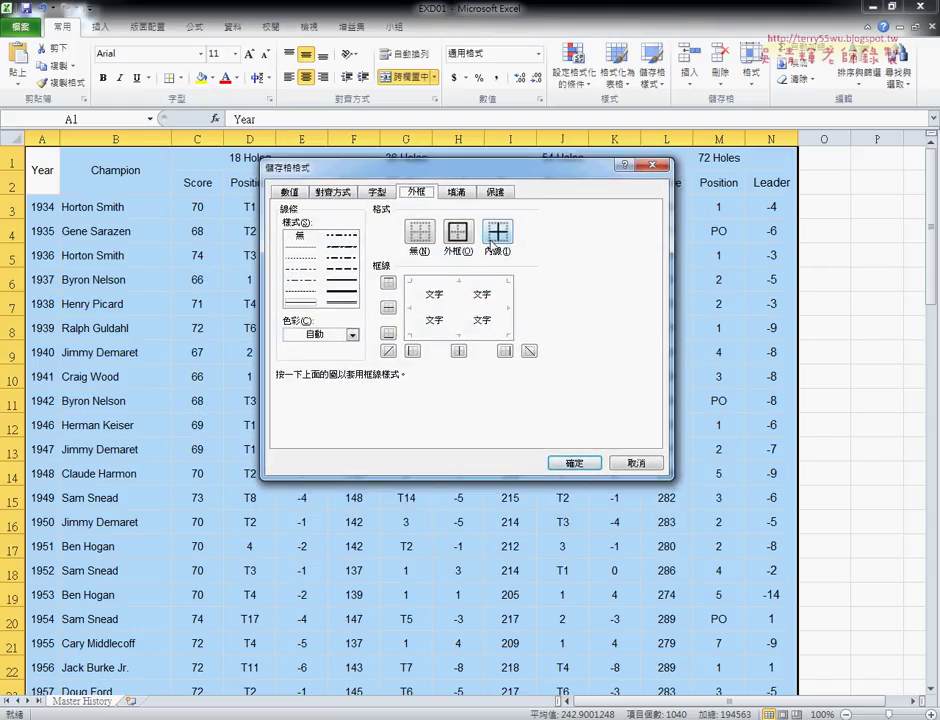
{"action": "mouse_move", "coordinate": [497, 248]}
{"action": "left_mouse_down"}
{"action": "mouse_move", "coordinate": [480, 220]}
{"action": "mouse_move", "coordinate": [456, 230]}
{"action": "left_mouse_up"}
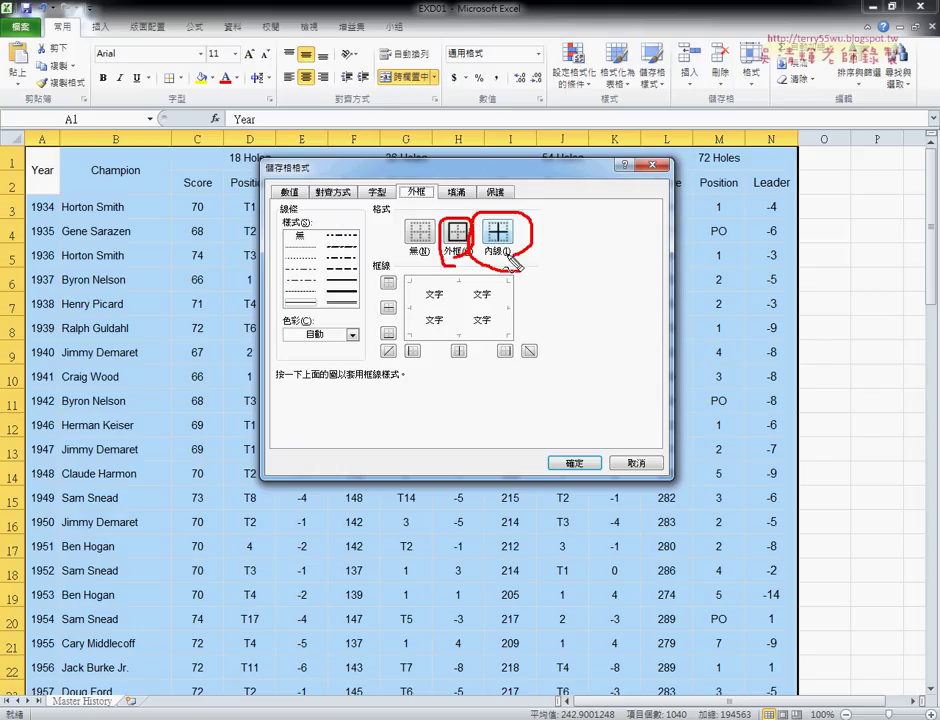
{"action": "mouse_move", "coordinate": [533, 240]}
{"action": "left_mouse_down"}
{"action": "mouse_move", "coordinate": [585, 200]}
{"action": "mouse_move", "coordinate": [532, 240]}
{"action": "left_mouse_up"}
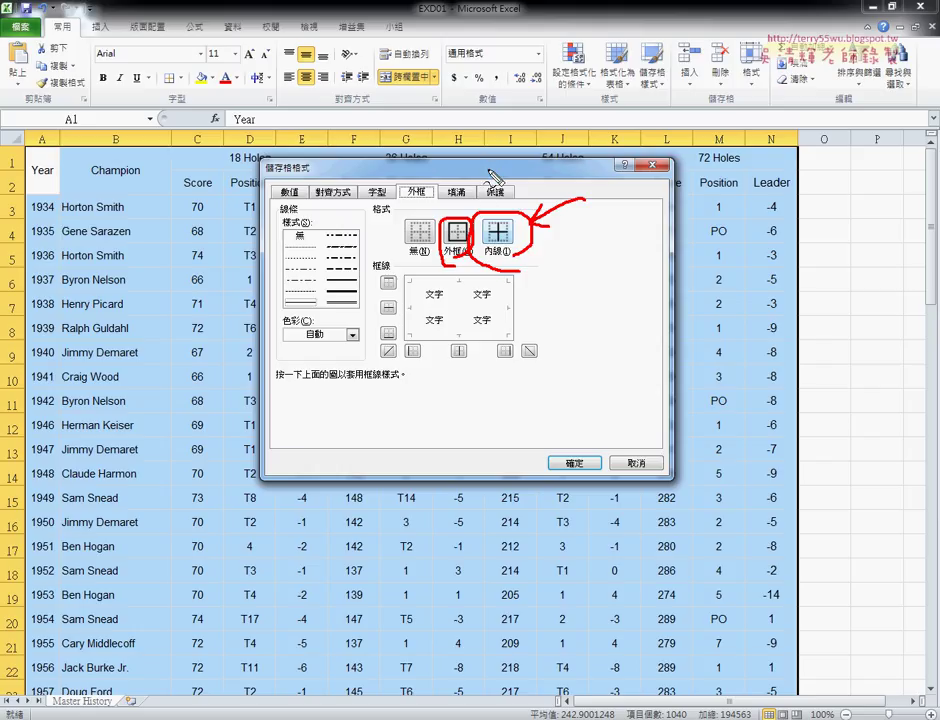
{"action": "mouse_move", "coordinate": [489, 173]}
{"action": "left_mouse_down"}
{"action": "mouse_move", "coordinate": [458, 221]}
{"action": "mouse_move", "coordinate": [478, 215]}
{"action": "left_mouse_up"}
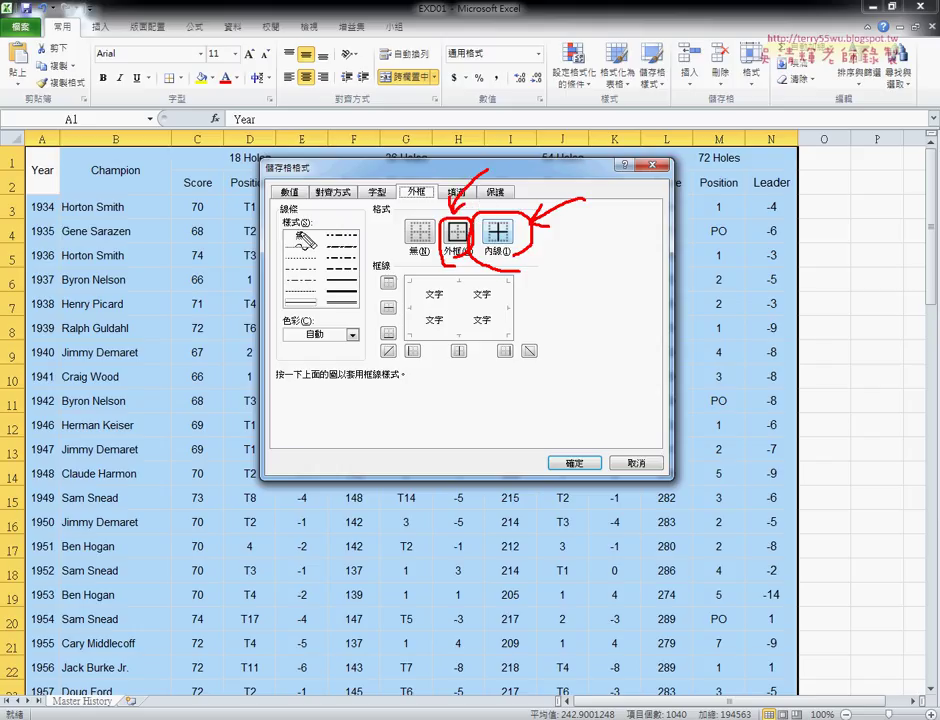
{"action": "left_click_drag", "start_coordinate": [310, 210], "coordinate": [300, 211]}
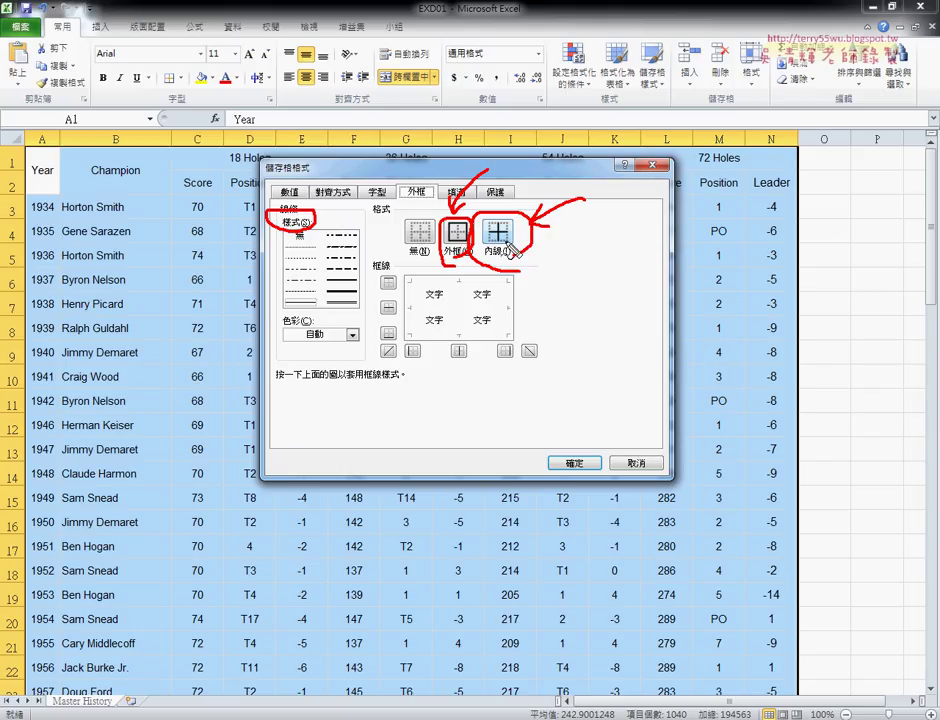
{"action": "key", "text": "Escape"}
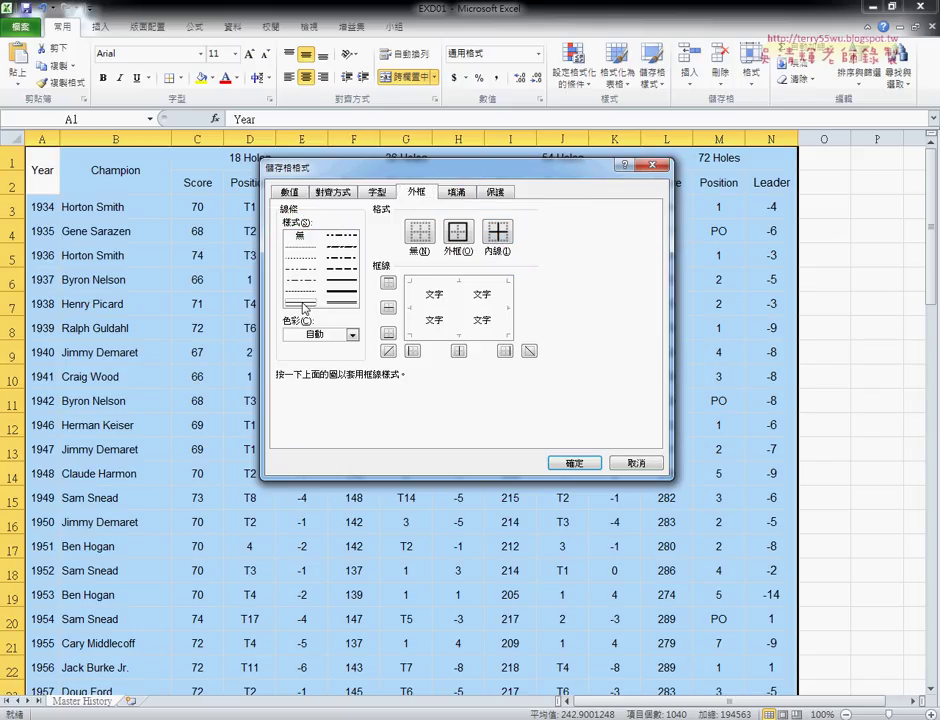
Step: Apply thin inside borders and a thick outline border to the table
{"action": "left_click", "coordinate": [498, 236]}
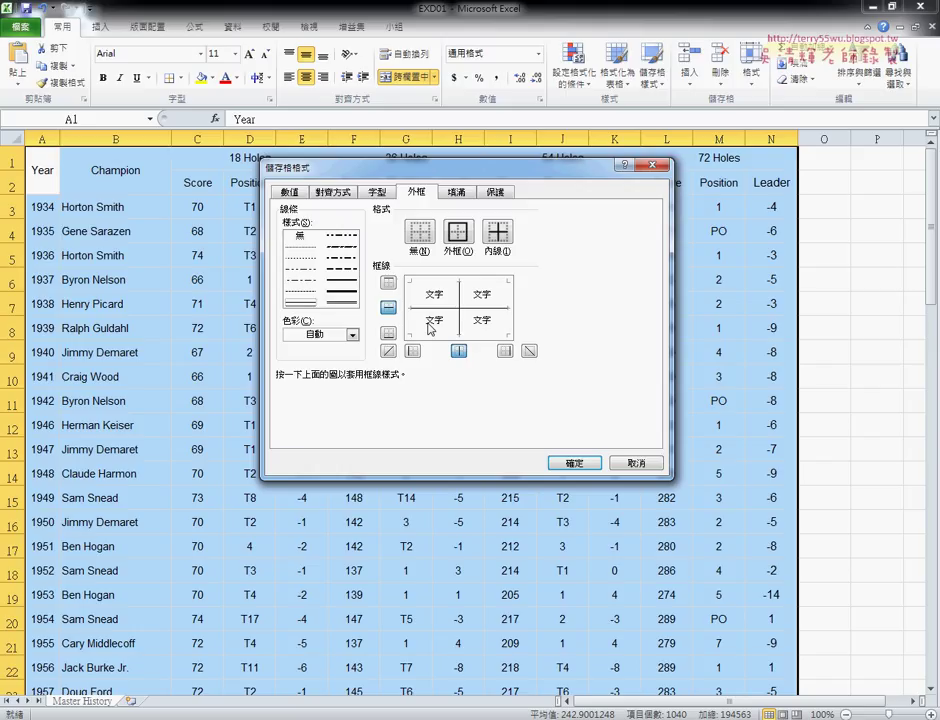
{"action": "left_click", "coordinate": [346, 287]}
{"action": "left_click", "coordinate": [457, 234]}
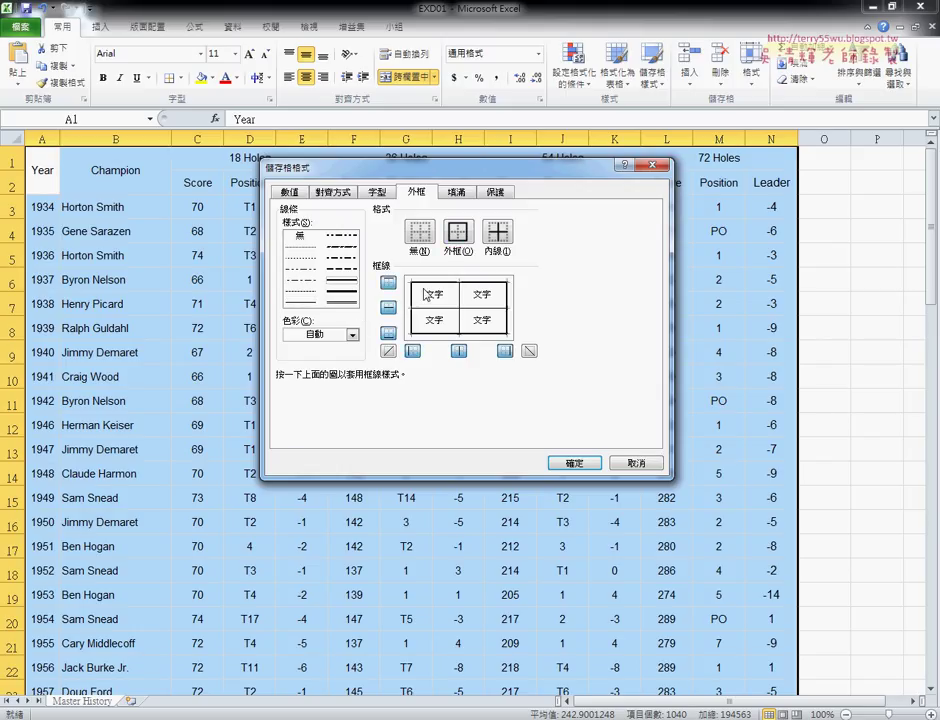
{"action": "left_click", "coordinate": [577, 463]}
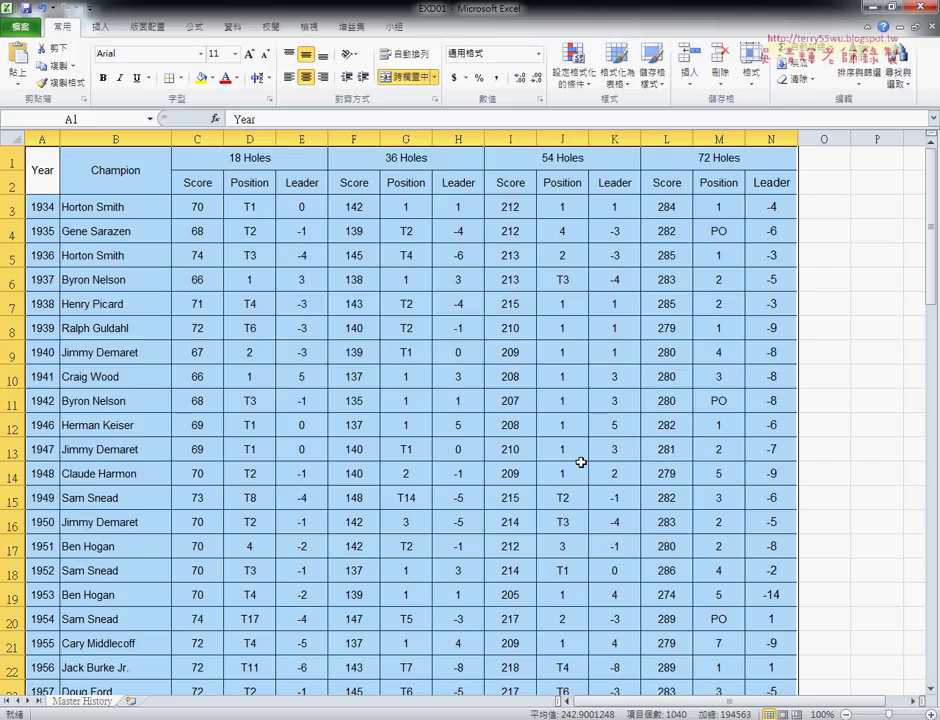
{"action": "left_click", "coordinate": [22, 28]}
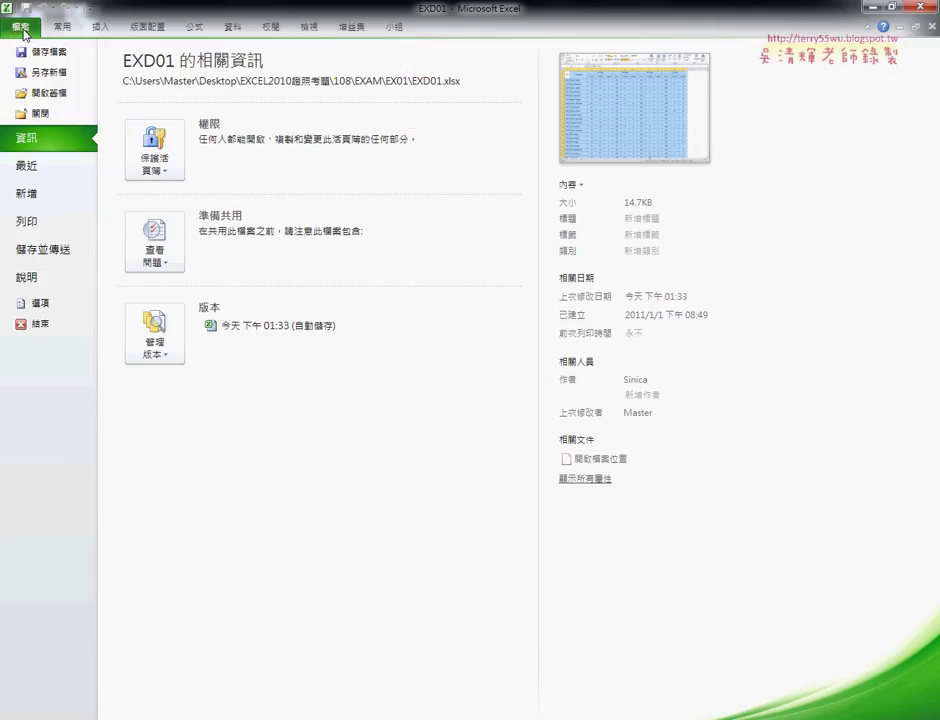
{"action": "left_click", "coordinate": [36, 226]}
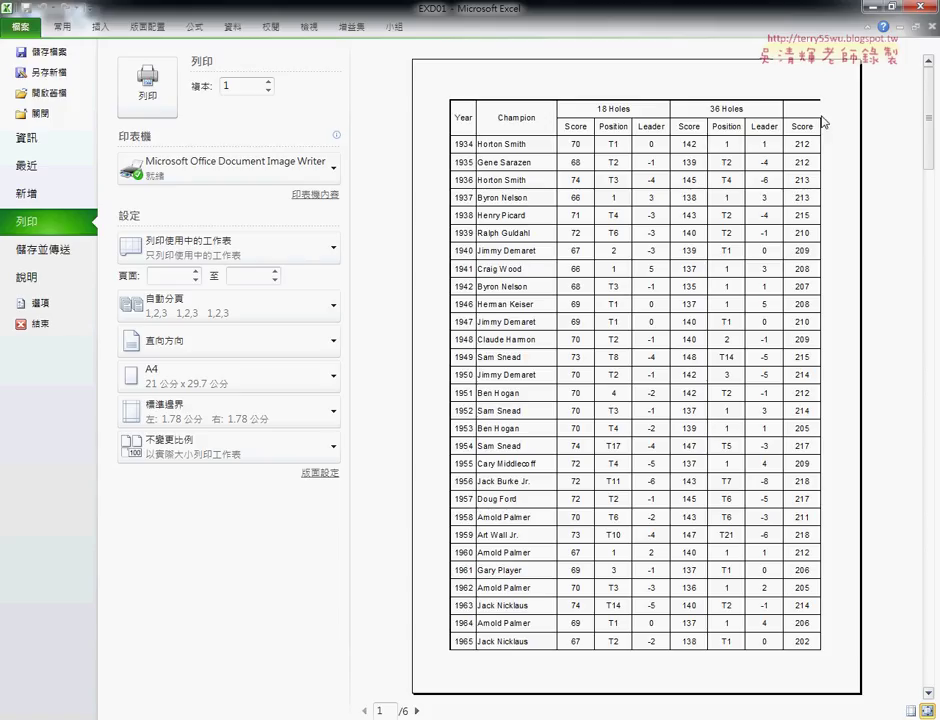
{"action": "left_click", "coordinate": [68, 30]}
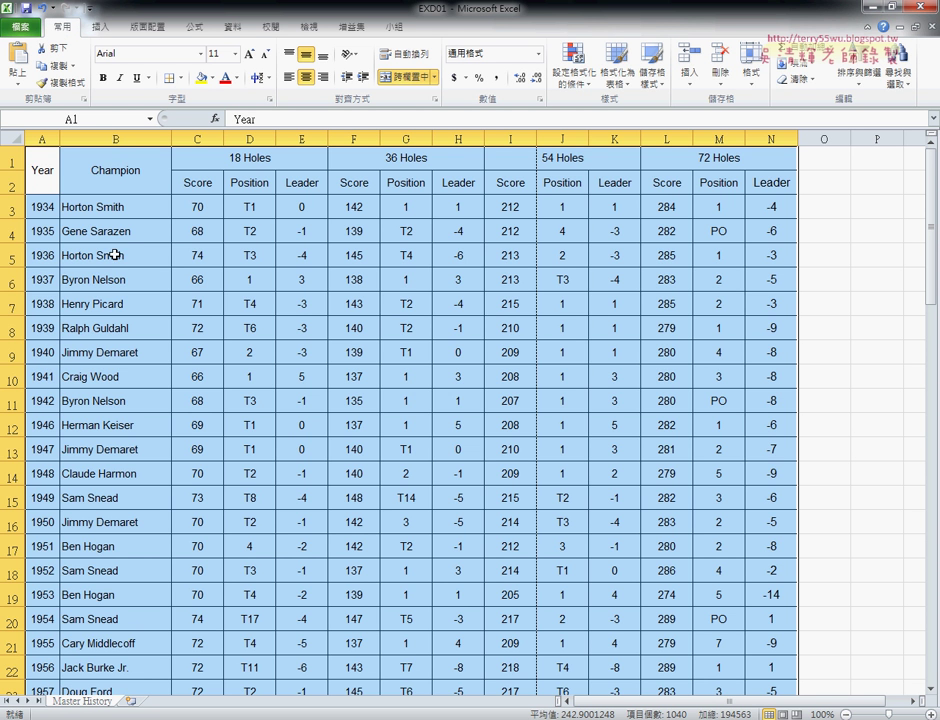
{"action": "left_click", "coordinate": [38, 209]}
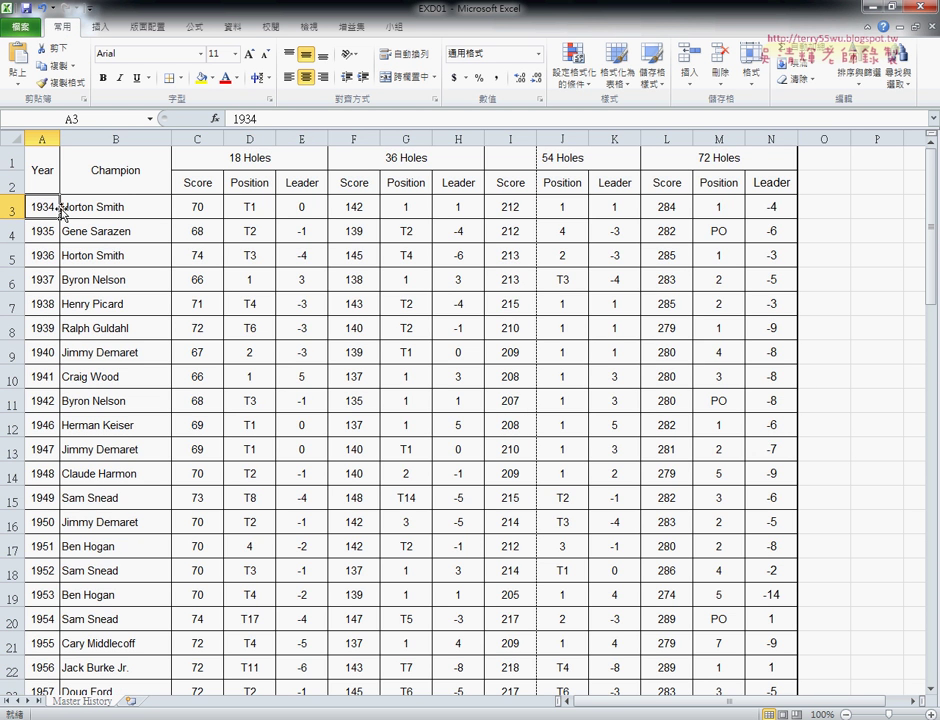
{"action": "left_click", "coordinate": [12, 185]}
{"action": "left_click", "coordinate": [36, 207]}
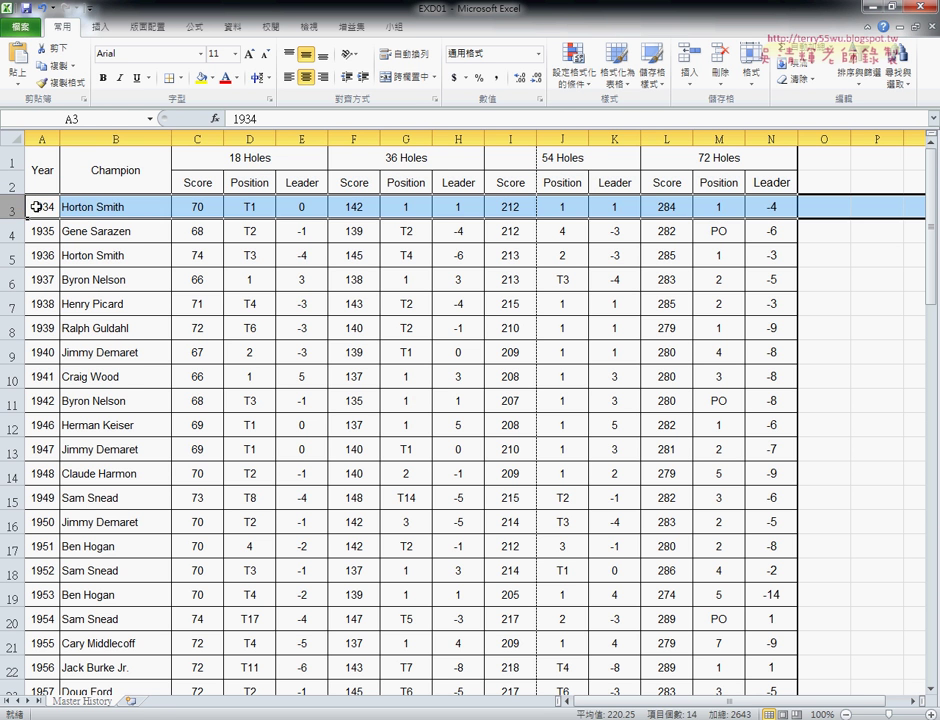
{"action": "left_click", "coordinate": [20, 27]}
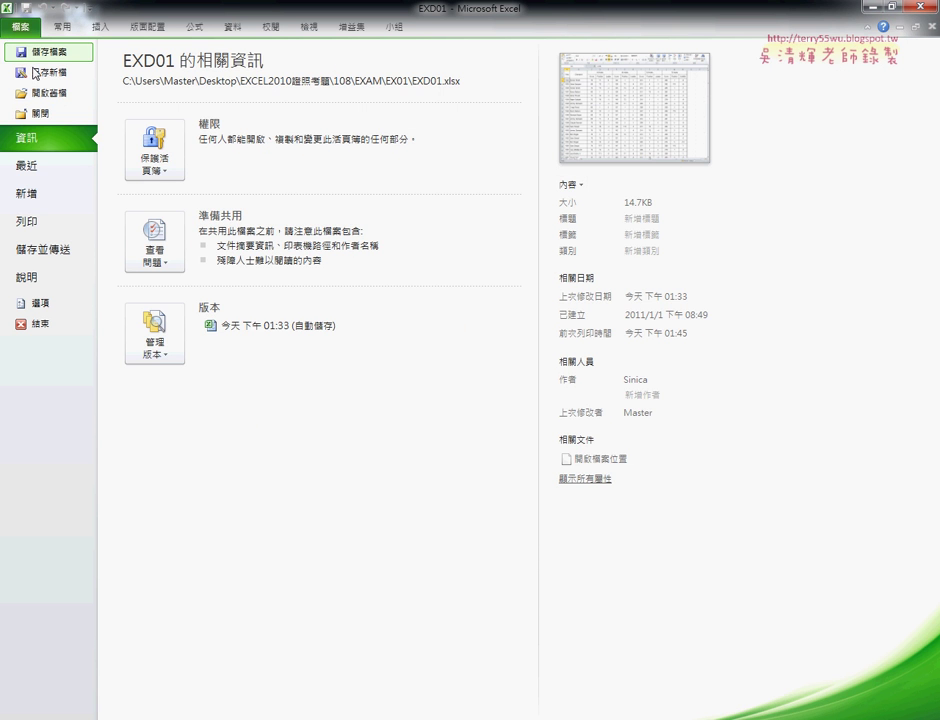
{"action": "left_click", "coordinate": [44, 224]}
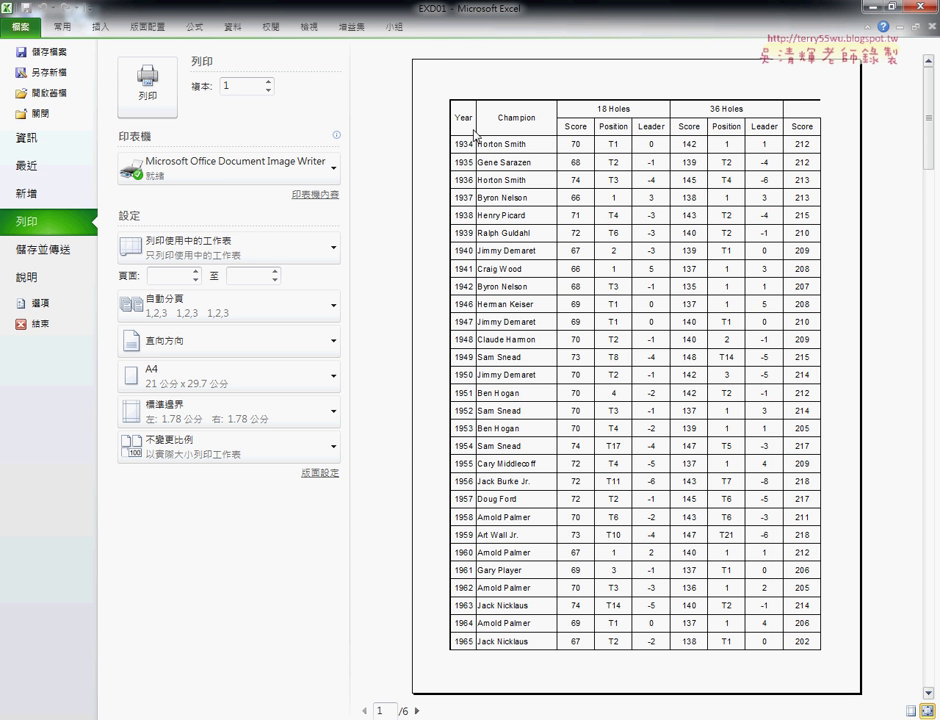
{"action": "left_click", "coordinate": [50, 26]}
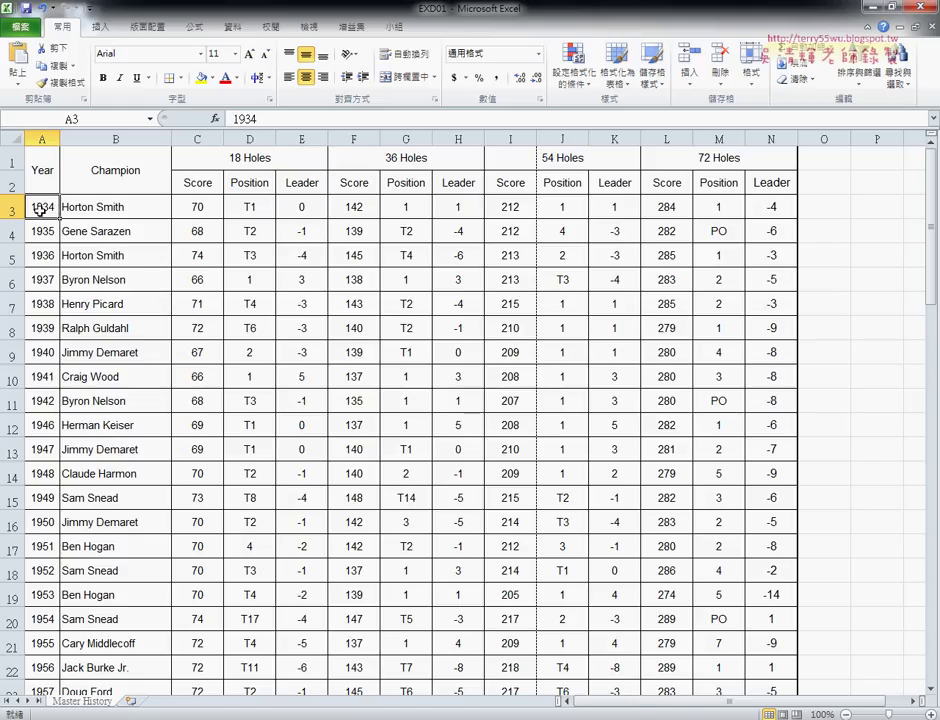
{"action": "left_click_drag", "start_coordinate": [40, 210], "coordinate": [773, 210]}
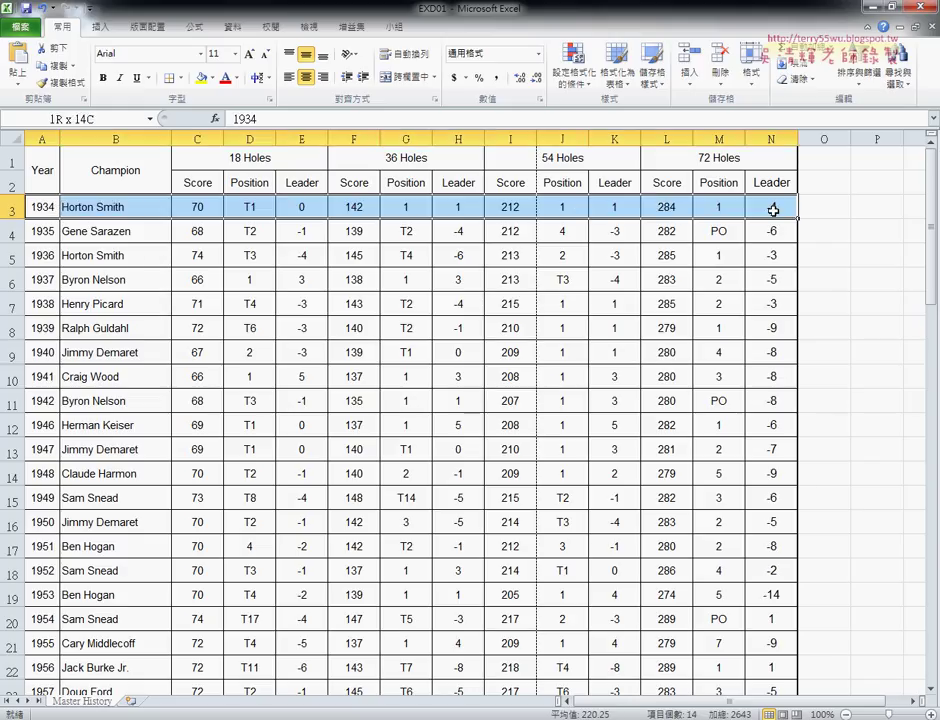
Step: Bring up the border settings for row 3 and pick the double-line style
{"action": "left_click", "coordinate": [183, 79]}
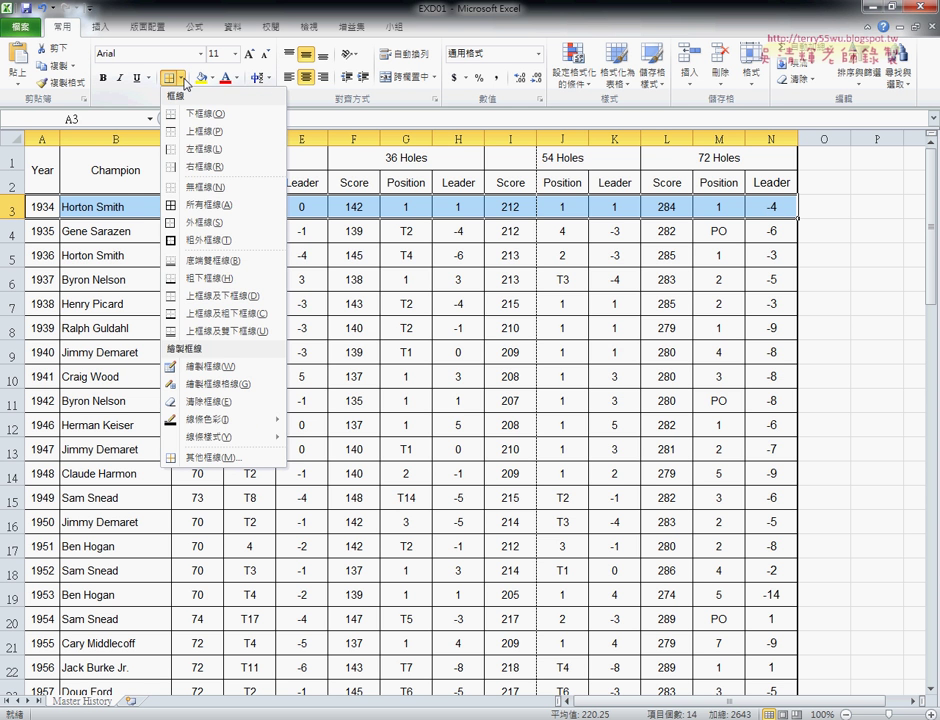
{"action": "left_click", "coordinate": [225, 458]}
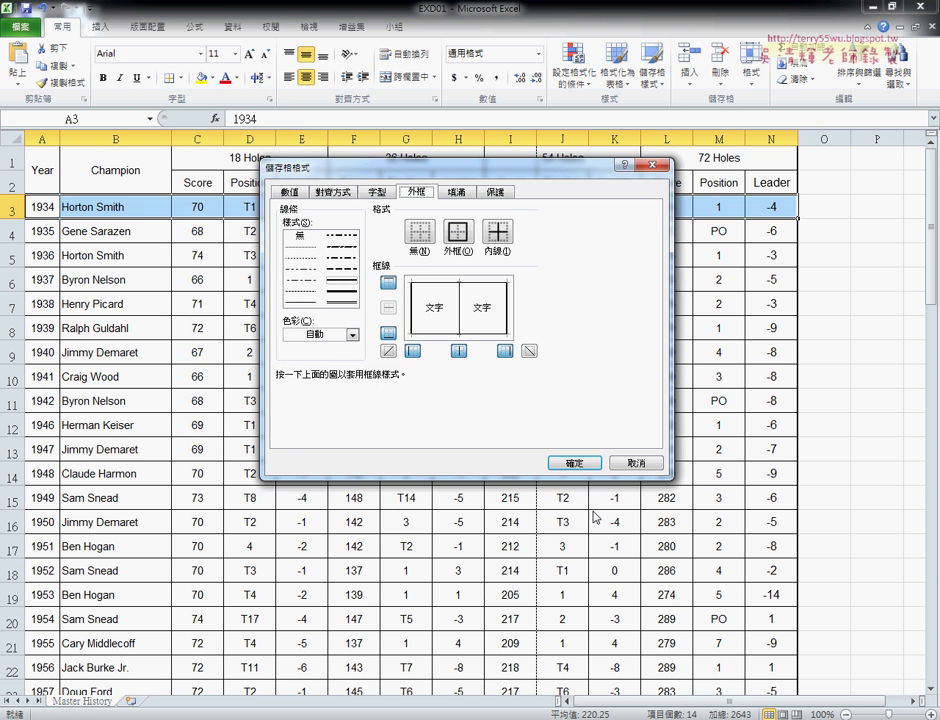
{"action": "left_click_drag", "start_coordinate": [437, 172], "coordinate": [535, 172]}
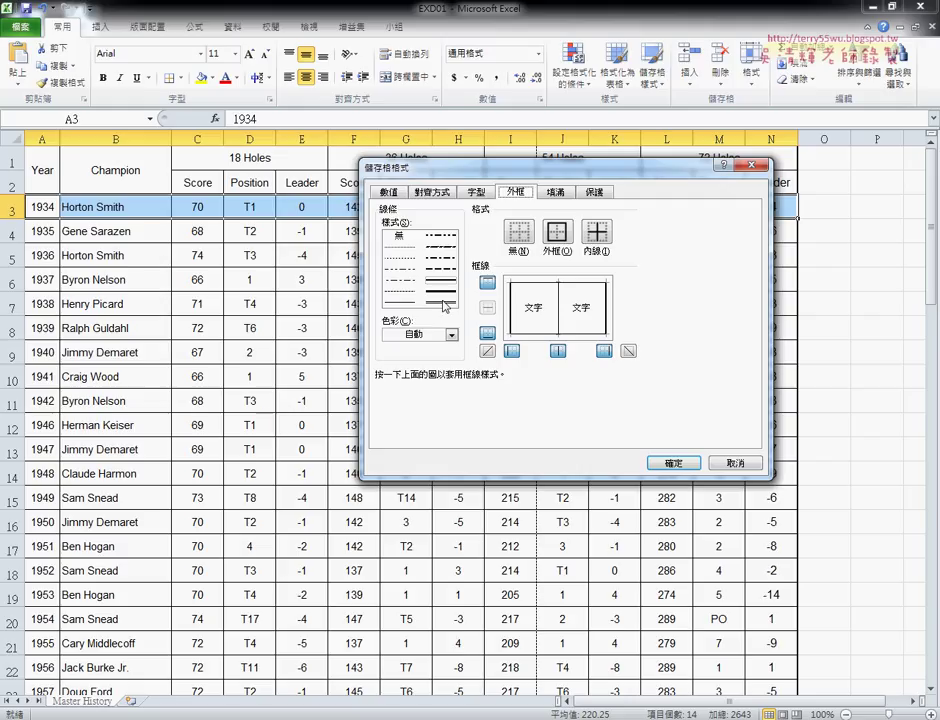
{"action": "left_click", "coordinate": [441, 303]}
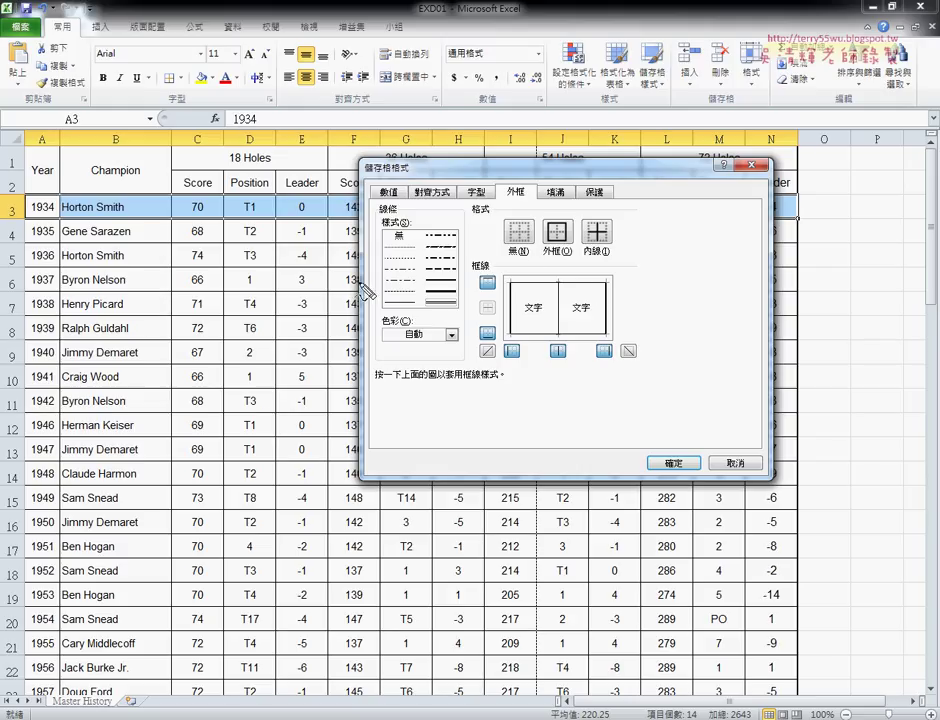
{"action": "mouse_move", "coordinate": [193, 213]}
{"action": "left_mouse_down"}
{"action": "mouse_move", "coordinate": [484, 326]}
{"action": "mouse_move", "coordinate": [513, 322]}
{"action": "left_mouse_up"}
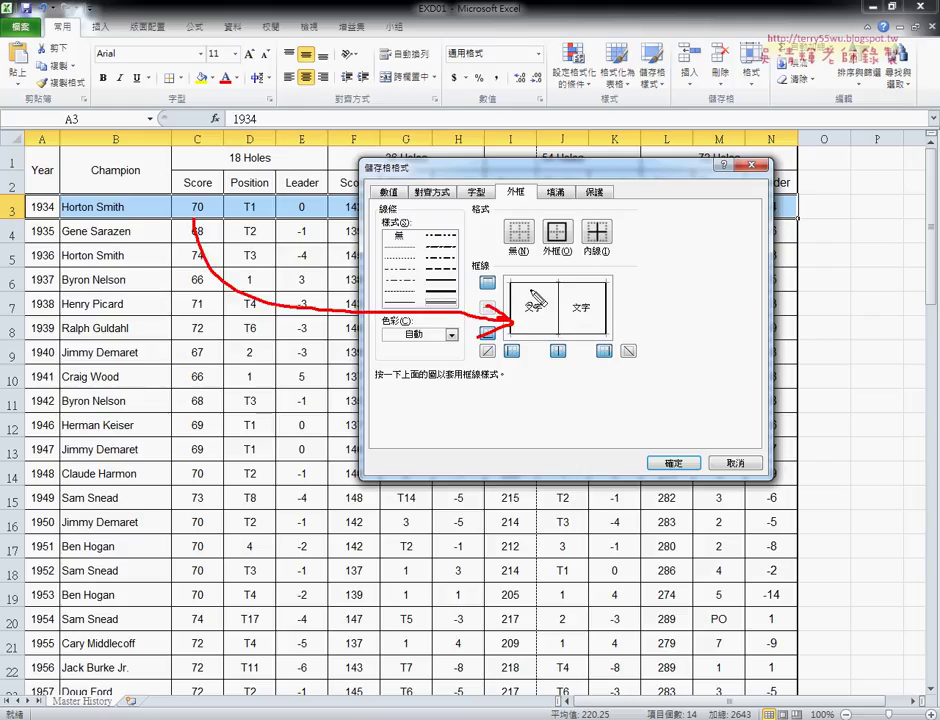
{"action": "mouse_move", "coordinate": [526, 289]}
{"action": "left_mouse_down"}
{"action": "mouse_move", "coordinate": [508, 289]}
{"action": "mouse_move", "coordinate": [528, 296]}
{"action": "left_mouse_up"}
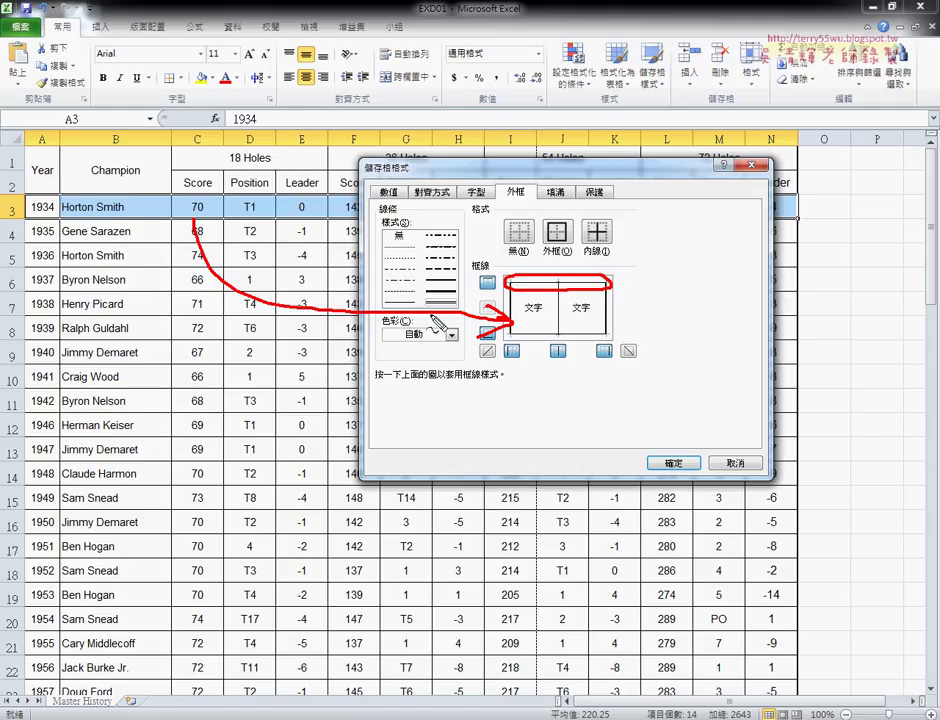
{"action": "mouse_move", "coordinate": [22, 196]}
{"action": "left_mouse_down"}
{"action": "mouse_move", "coordinate": [20, 220]}
{"action": "mouse_move", "coordinate": [780, 200]}
{"action": "mouse_move", "coordinate": [2, 229]}
{"action": "left_mouse_up"}
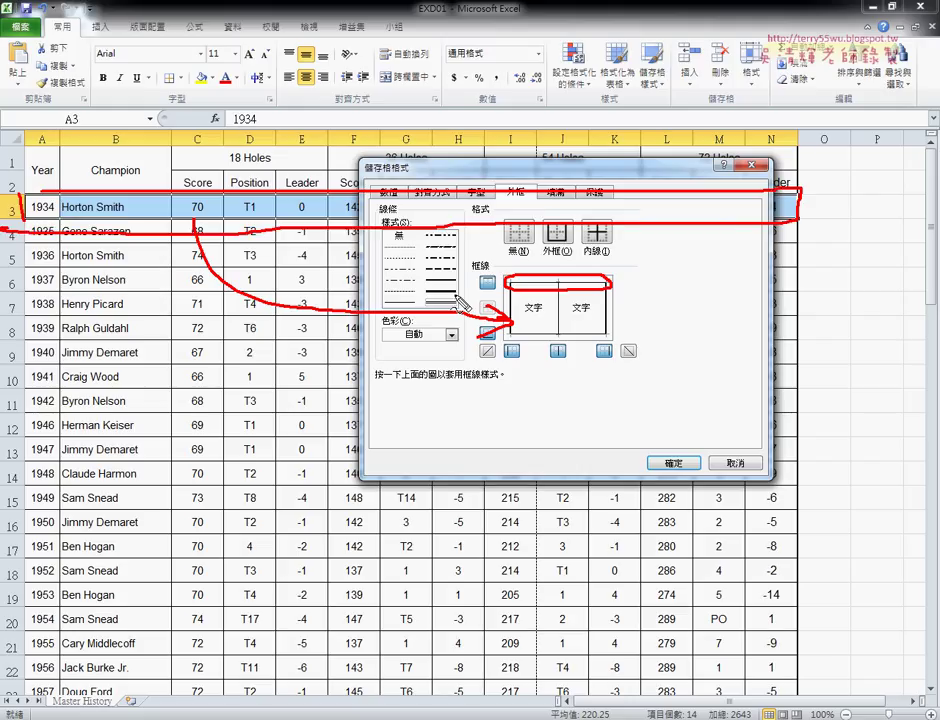
{"action": "left_click_drag", "start_coordinate": [455, 292], "coordinate": [449, 316]}
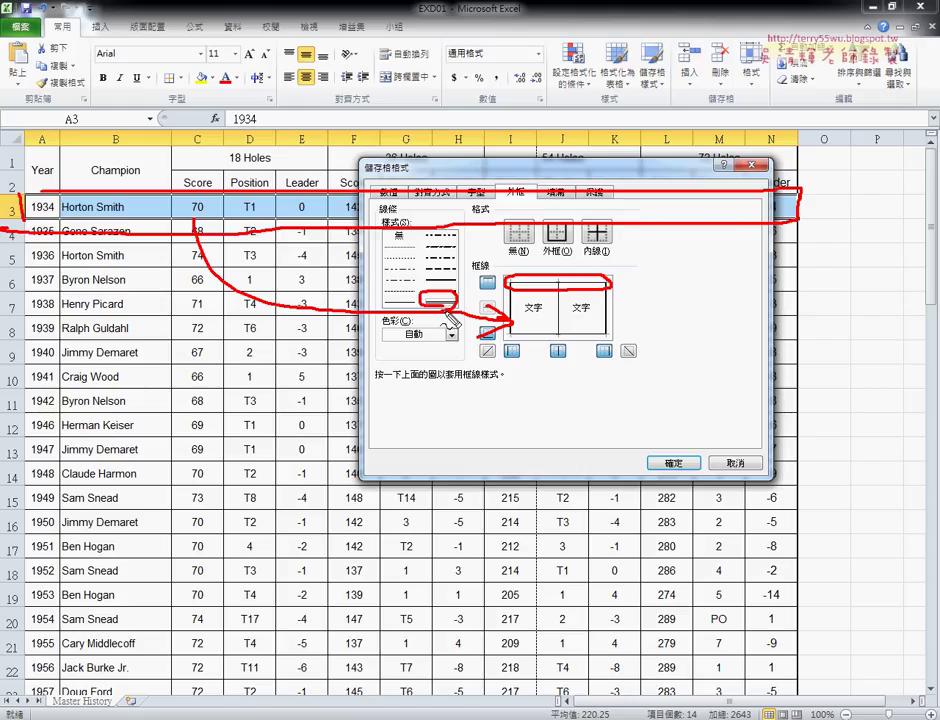
{"action": "key", "text": "Escape"}
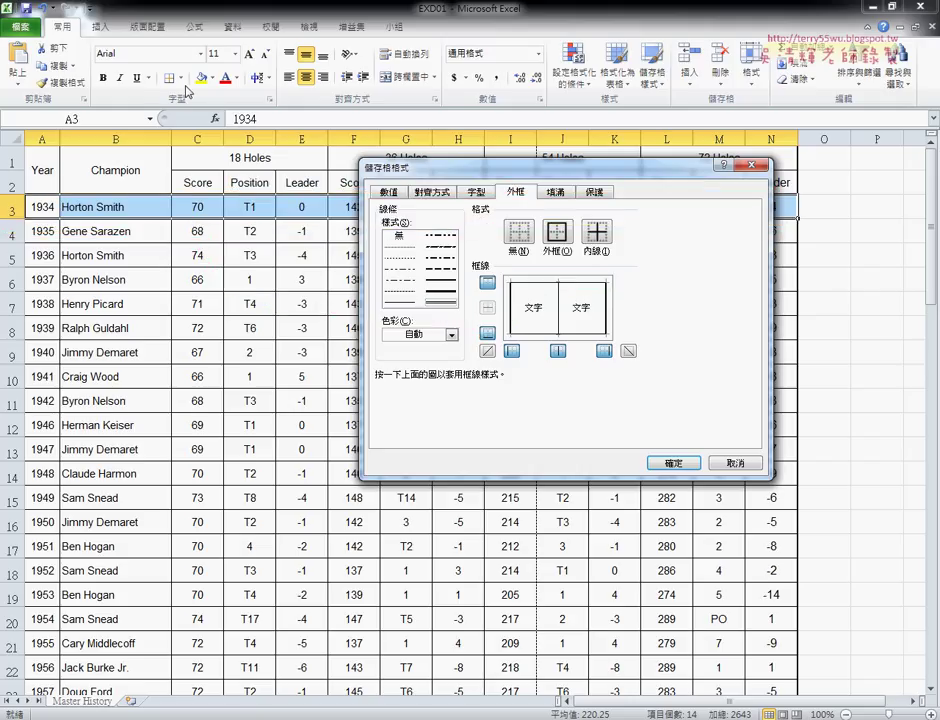
Step: Apply a double line along the top edge of row 3
{"action": "left_click", "coordinate": [445, 305]}
{"action": "left_click", "coordinate": [540, 289]}
{"action": "left_click", "coordinate": [674, 465]}
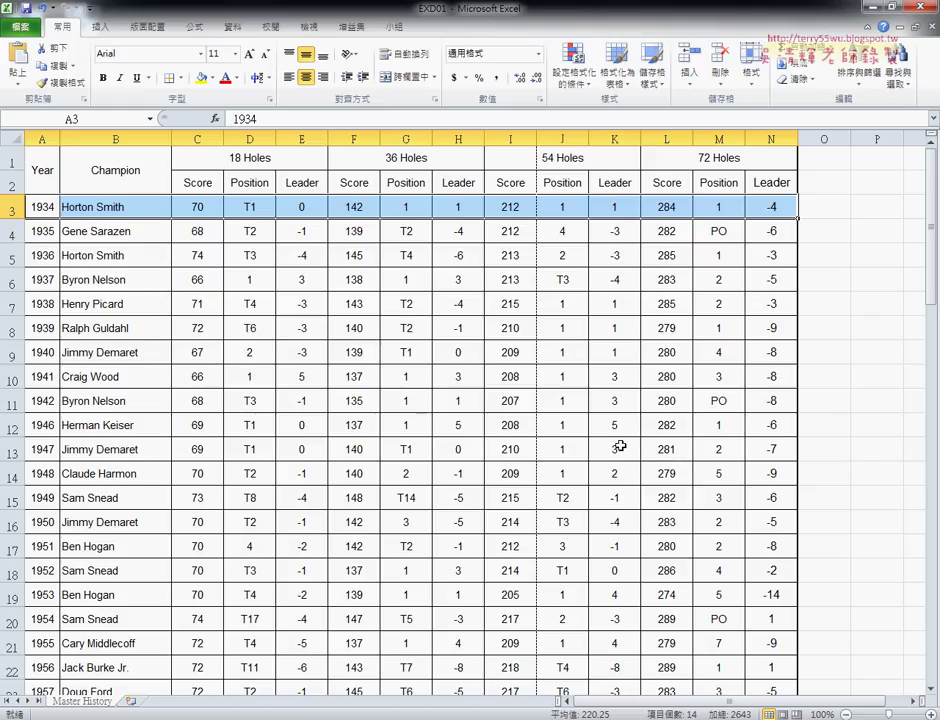
Step: Select row 3 (A3:N3) to inspect the new double border
{"action": "left_click", "coordinate": [510, 425]}
{"action": "left_click_drag", "start_coordinate": [45, 207], "coordinate": [762, 205]}
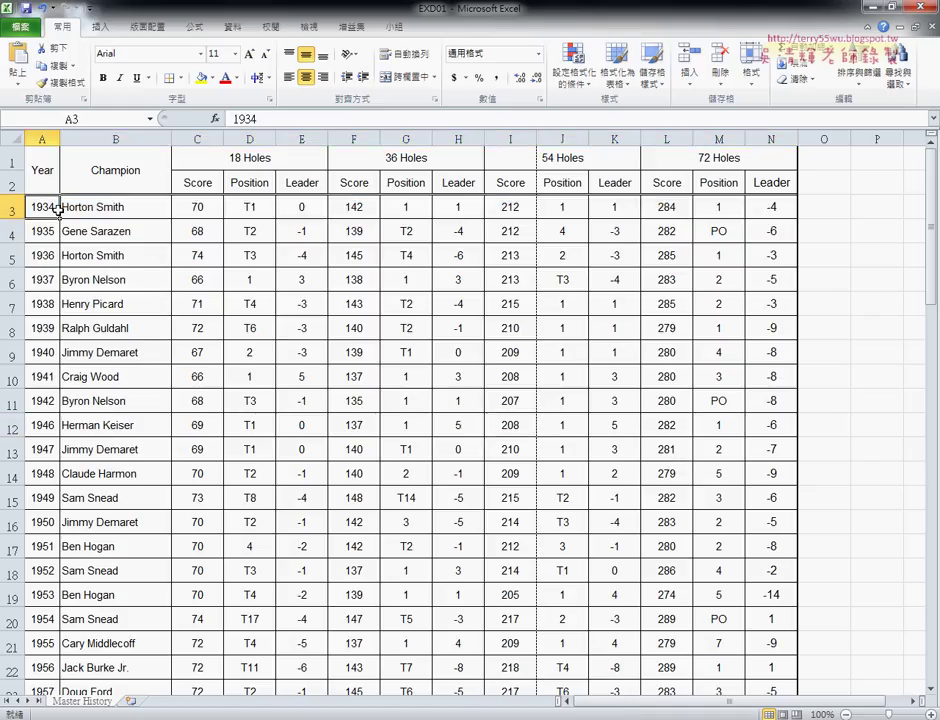
{"action": "key", "text": "Down"}
{"action": "key", "text": "Down"}
{"action": "key", "text": "Down"}
{"action": "key", "text": "Right"}
Step: View the sheet's print preview, then return to the exam instructions PDF
{"action": "left_click", "coordinate": [18, 28]}
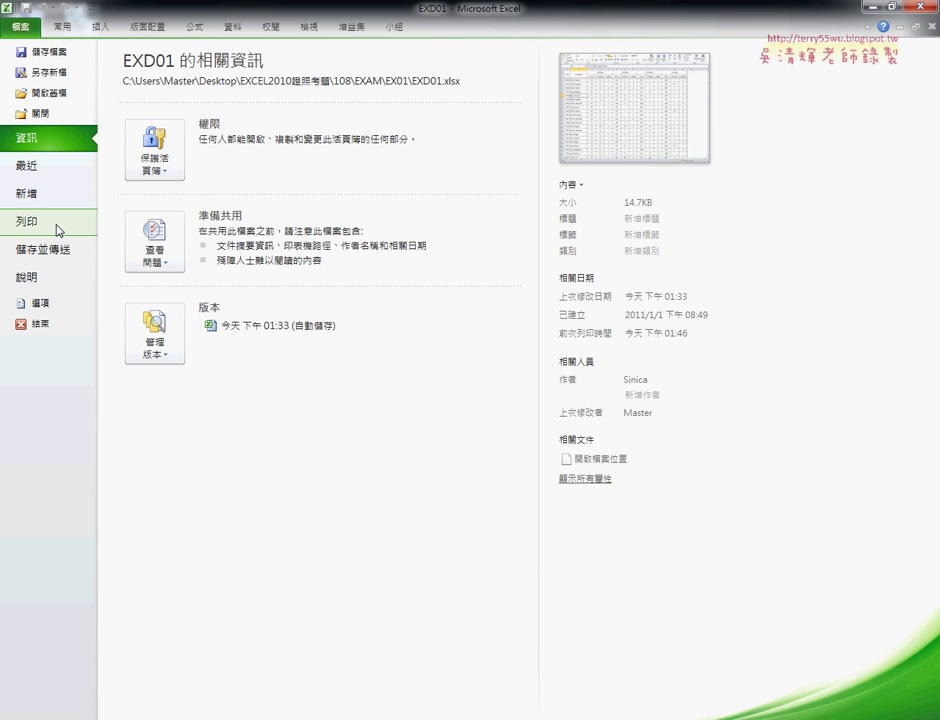
{"action": "left_click", "coordinate": [58, 230]}
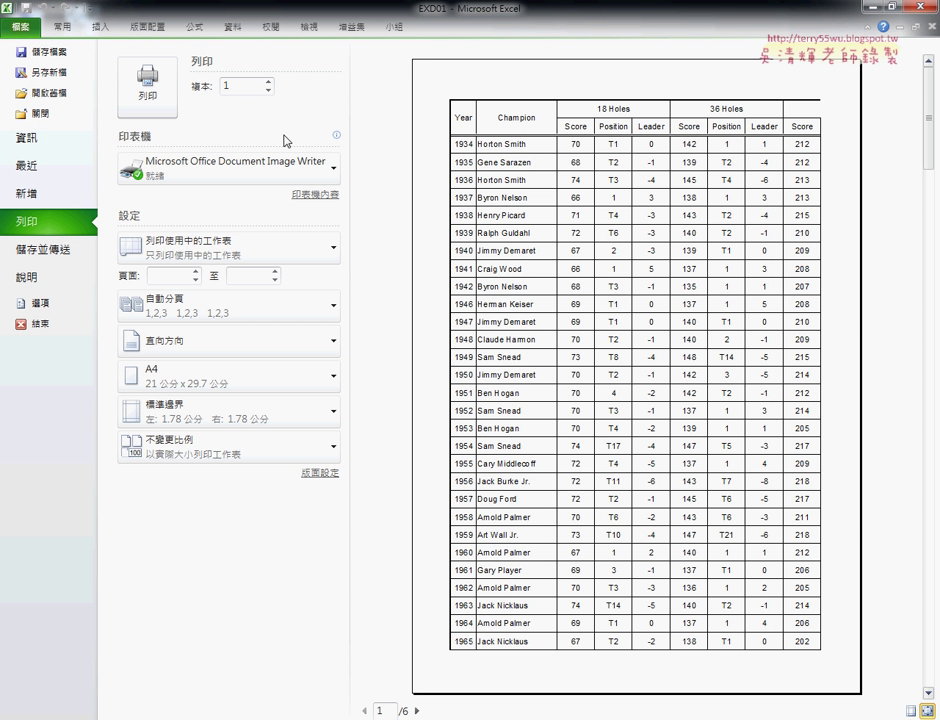
{"action": "left_click", "coordinate": [45, 22]}
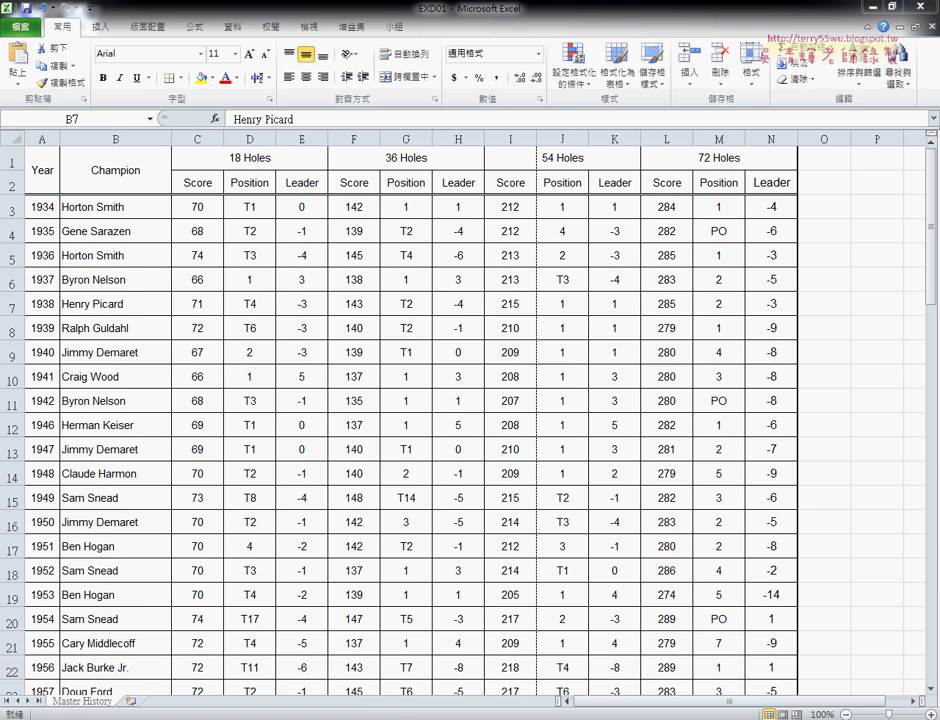
{"action": "key", "text": "alt+Tab"}
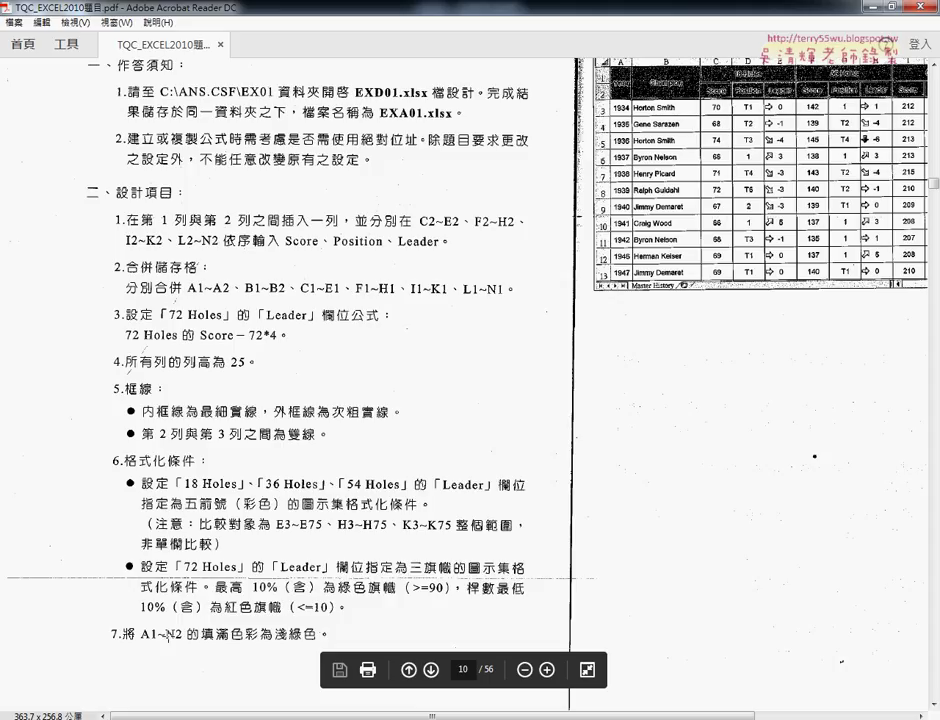
Step: Mark the icon-set and light green header fill requirements (items 6 and 7) in the PDF
{"action": "scroll", "coordinate": [160, 635], "scroll_direction": "down", "scroll_amount": 1}
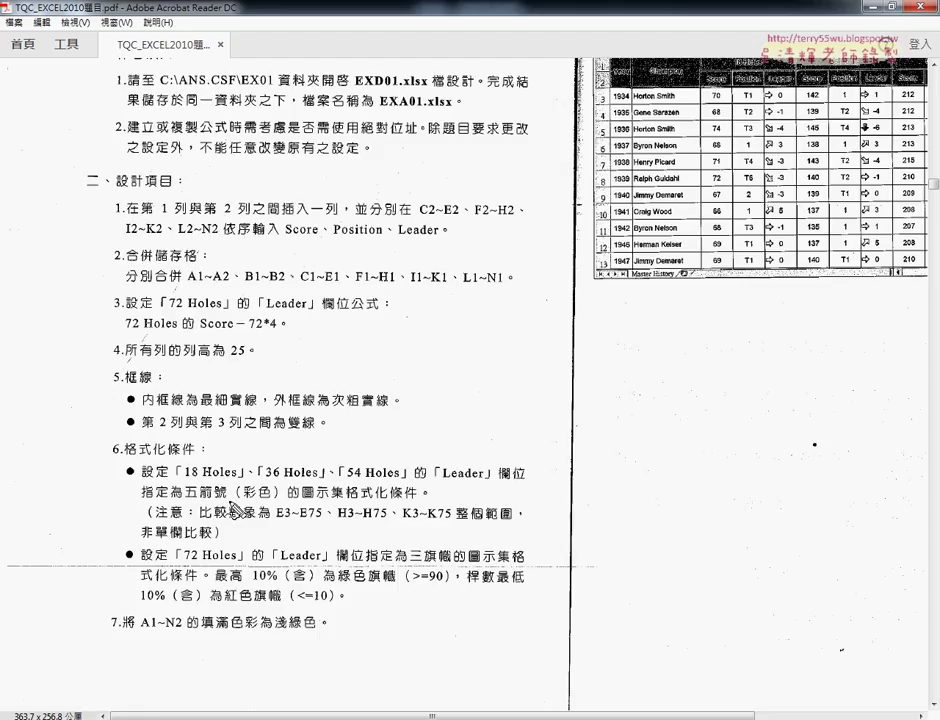
{"action": "left_click_drag", "start_coordinate": [224, 484], "coordinate": [218, 486]}
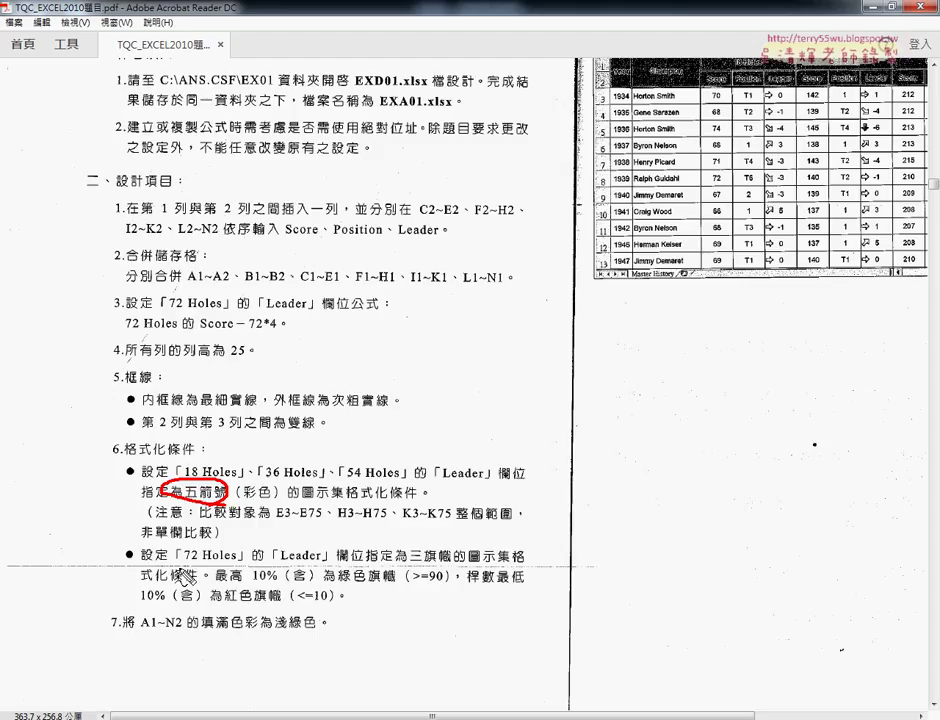
{"action": "left_click_drag", "start_coordinate": [180, 567], "coordinate": [230, 566]}
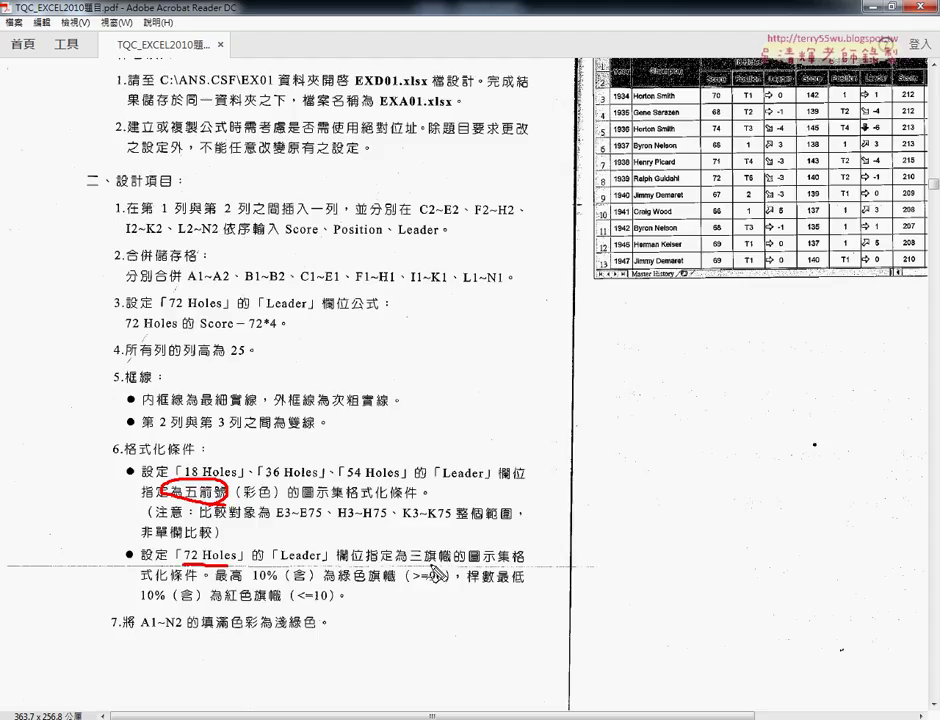
{"action": "left_click_drag", "start_coordinate": [450, 550], "coordinate": [455, 562]}
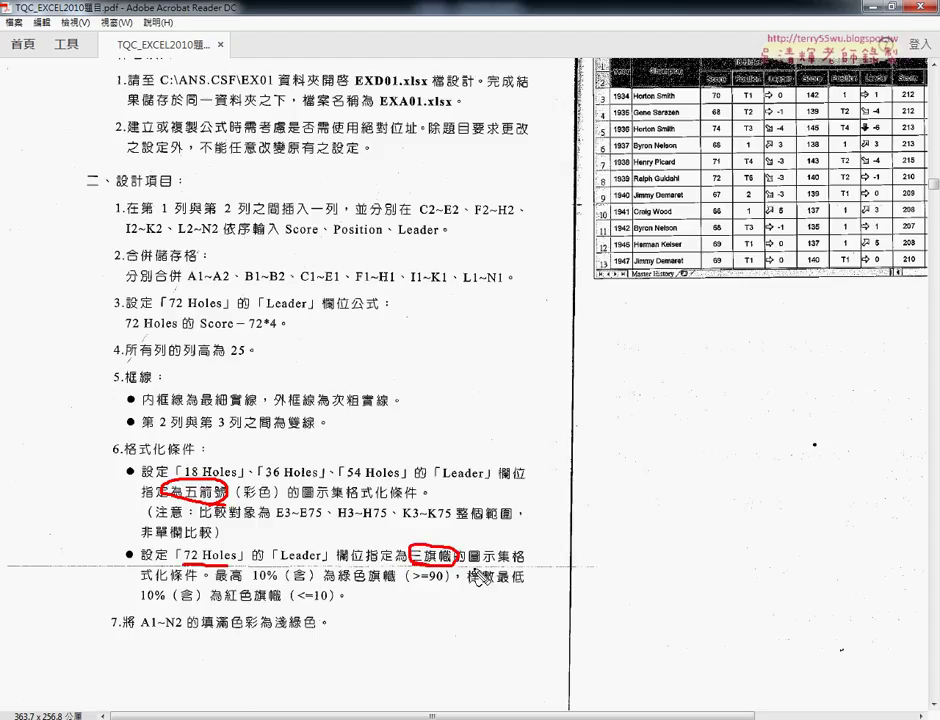
{"action": "left_click_drag", "start_coordinate": [296, 520], "coordinate": [348, 506]}
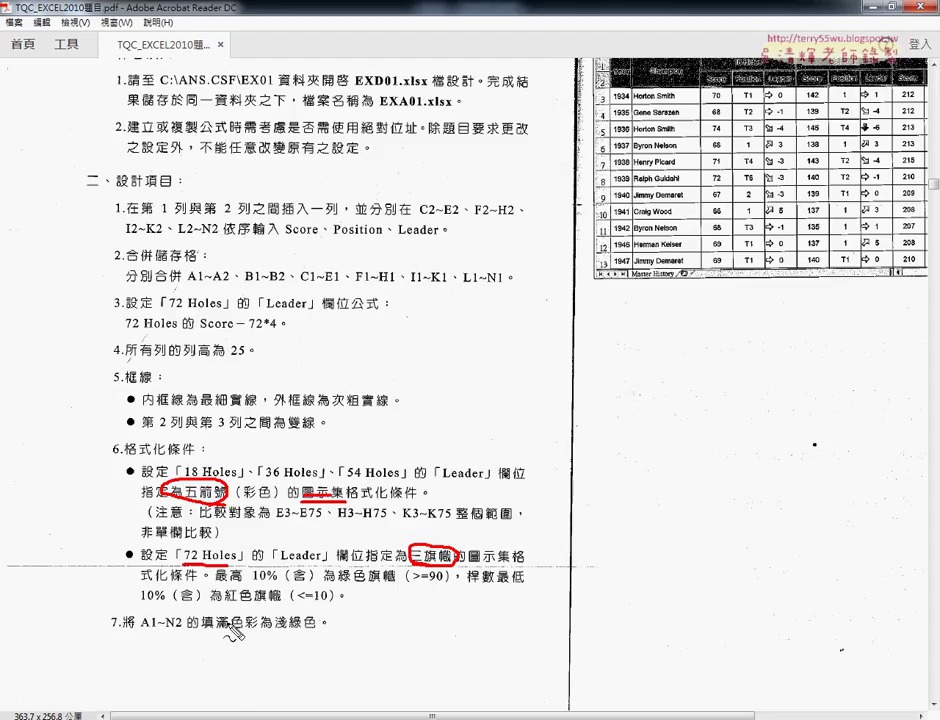
{"action": "left_click_drag", "start_coordinate": [140, 634], "coordinate": [196, 633]}
{"action": "left_click_drag", "start_coordinate": [272, 633], "coordinate": [318, 632]}
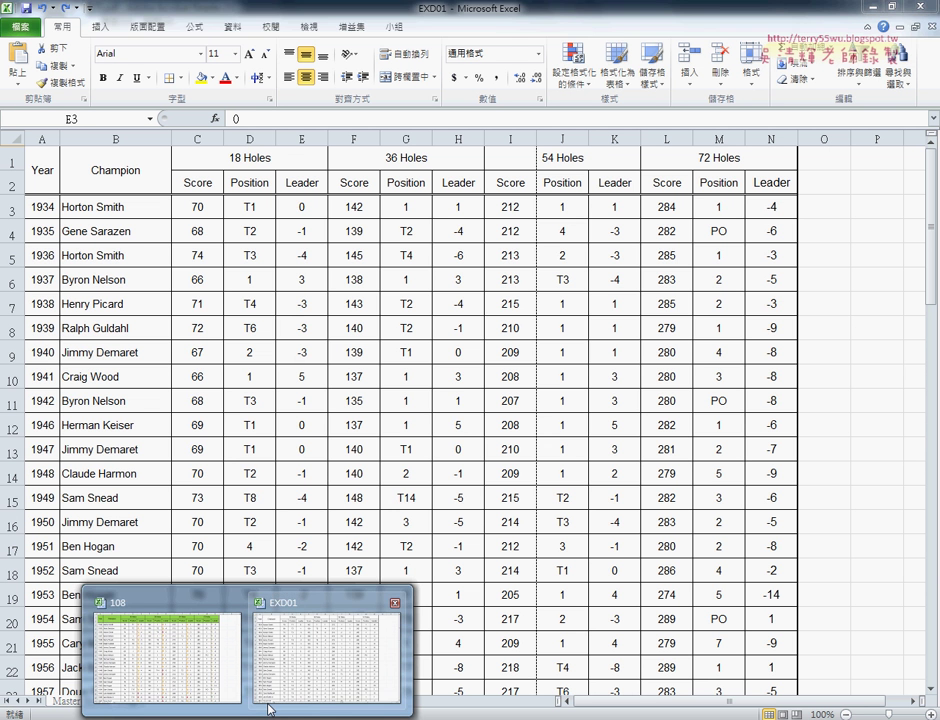
Step: Return to the EXD01 workbook and select the 18 Holes Leader values E3:E75
{"action": "left_click", "coordinate": [300, 684]}
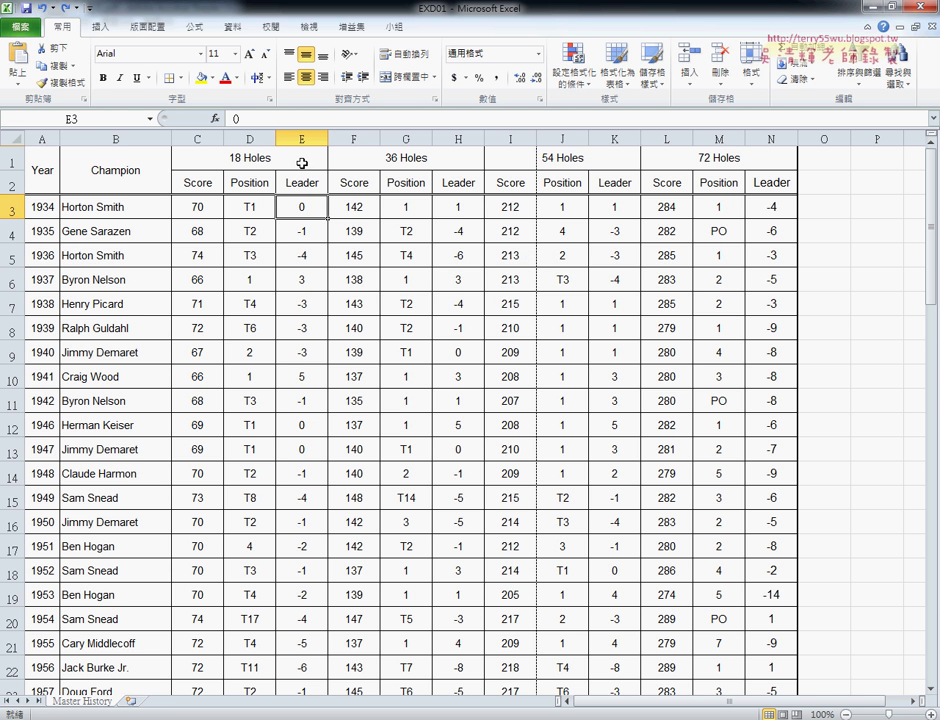
{"action": "scroll", "coordinate": [327, 295], "scroll_direction": "down", "scroll_amount": 5}
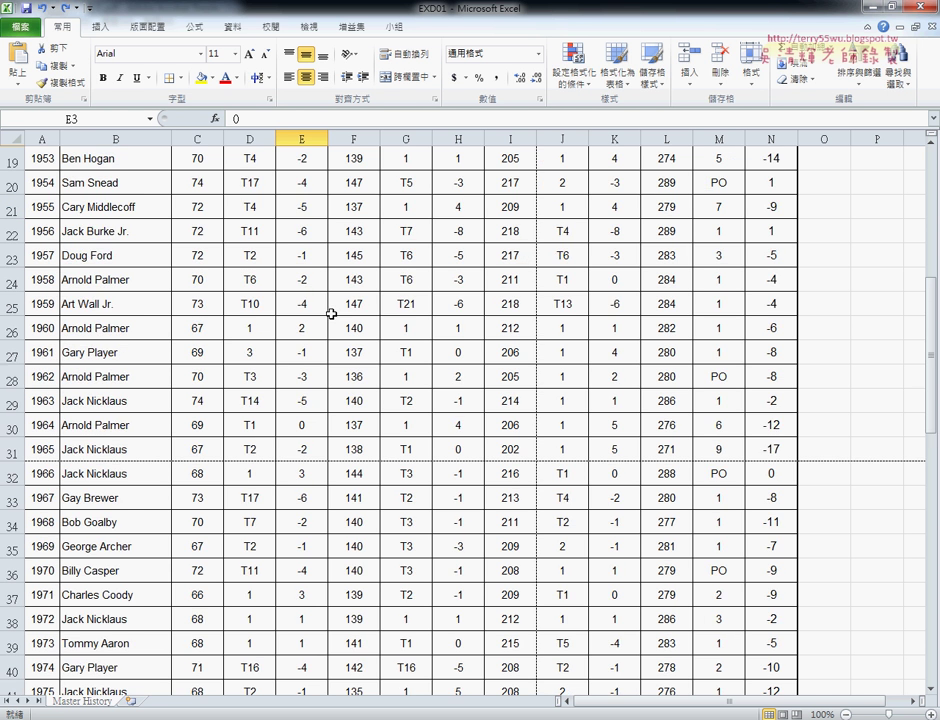
{"action": "scroll", "coordinate": [330, 310], "scroll_direction": "down", "scroll_amount": 10}
{"action": "scroll", "coordinate": [335, 327], "scroll_direction": "down", "scroll_amount": 4}
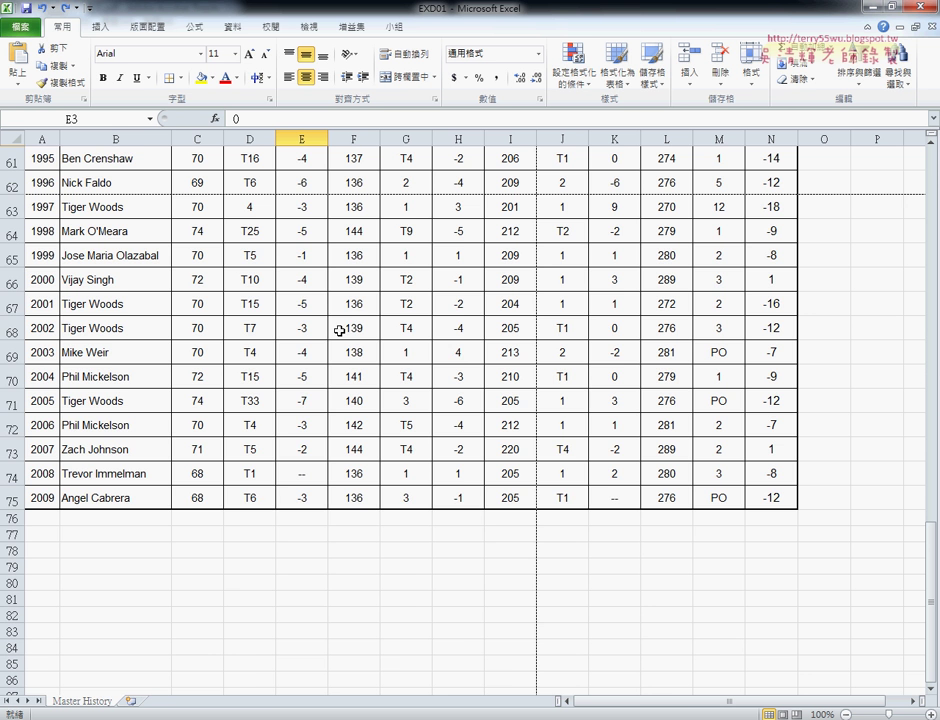
{"action": "left_click", "coordinate": [300, 497], "text": "shift"}
{"action": "scroll", "coordinate": [325, 490], "scroll_direction": "up", "scroll_amount": 5}
{"action": "scroll", "coordinate": [332, 487], "scroll_direction": "up", "scroll_amount": 12}
{"action": "scroll", "coordinate": [338, 483], "scroll_direction": "up", "scroll_amount": 3}
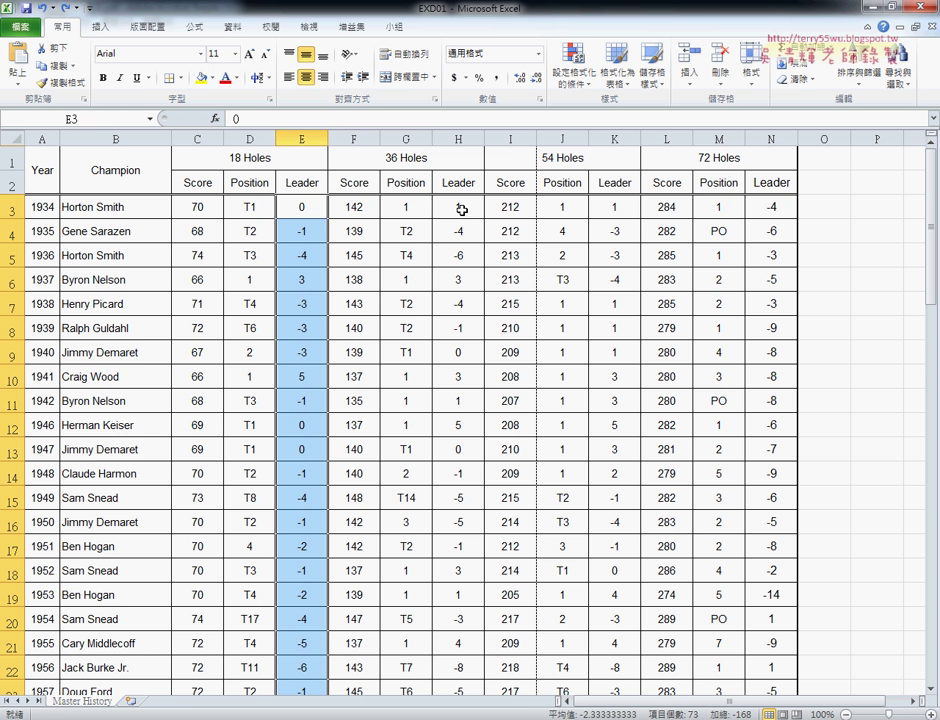
Step: Add H3:H75 and K3:K75 to the selection
{"action": "mouse_move", "coordinate": [462, 210]}
{"action": "left_mouse_down"}
{"action": "mouse_move", "coordinate": [462, 660]}
{"action": "mouse_move", "coordinate": [471, 671]}
{"action": "left_mouse_up"}
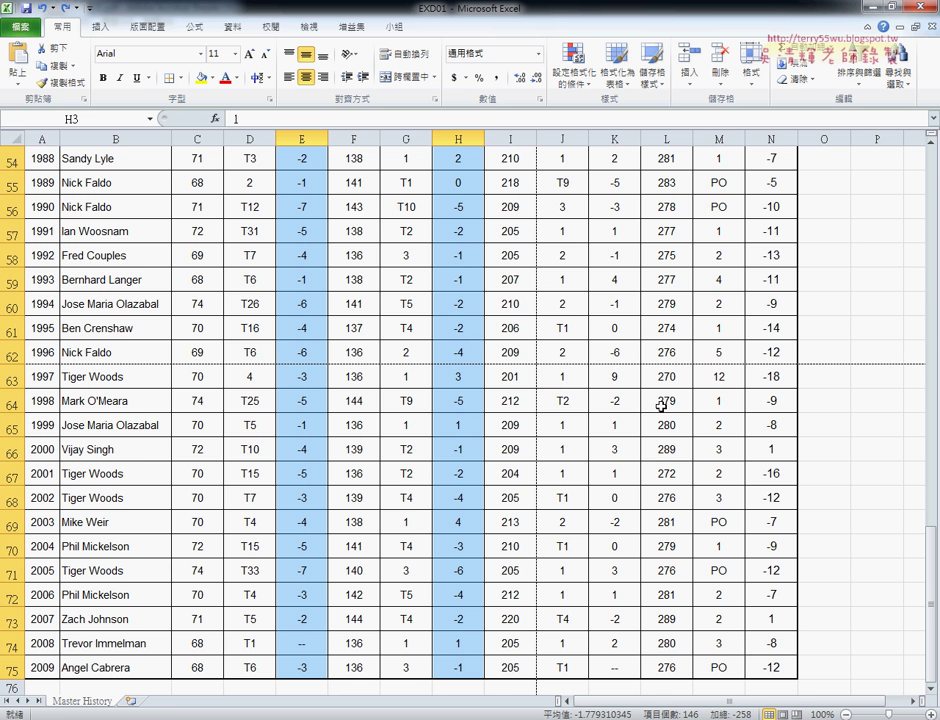
{"action": "scroll", "coordinate": [629, 405], "scroll_direction": "up", "scroll_amount": 4}
{"action": "scroll", "coordinate": [627, 403], "scroll_direction": "up", "scroll_amount": 14}
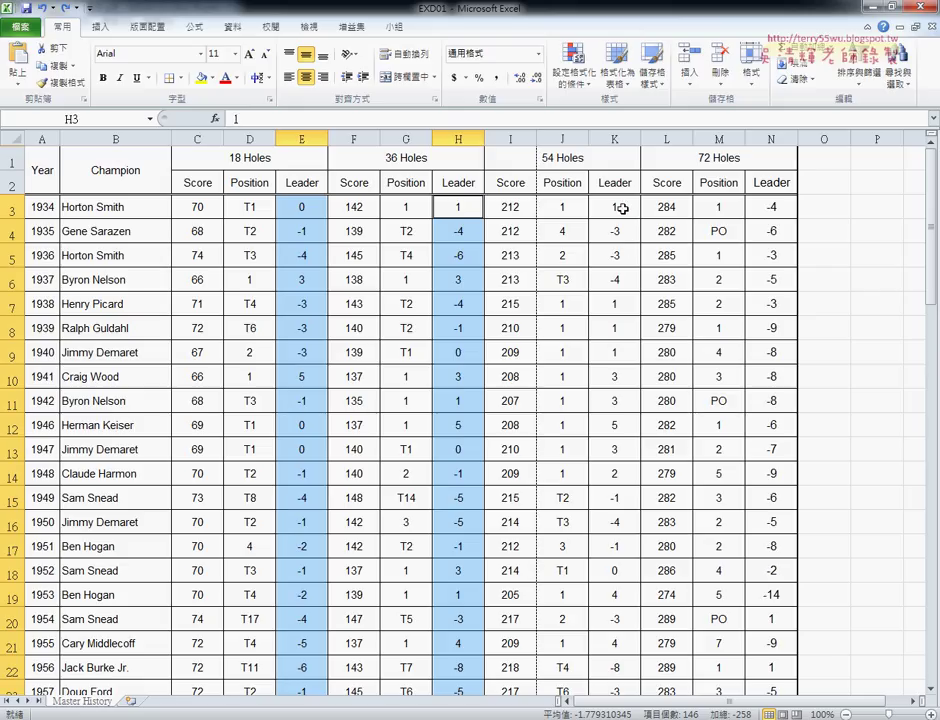
{"action": "left_click_drag", "start_coordinate": [623, 208], "coordinate": [628, 680]}
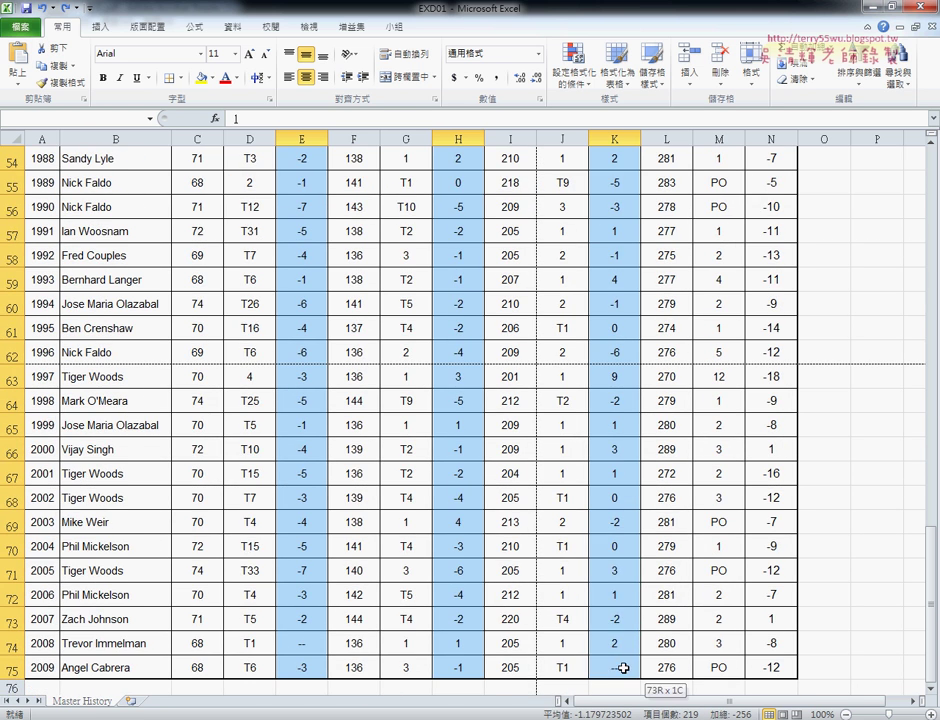
{"action": "scroll", "coordinate": [612, 497], "scroll_direction": "up", "scroll_amount": 9}
{"action": "scroll", "coordinate": [612, 497], "scroll_direction": "up", "scroll_amount": 8}
{"action": "scroll", "coordinate": [612, 497], "scroll_direction": "up", "scroll_amount": 1}
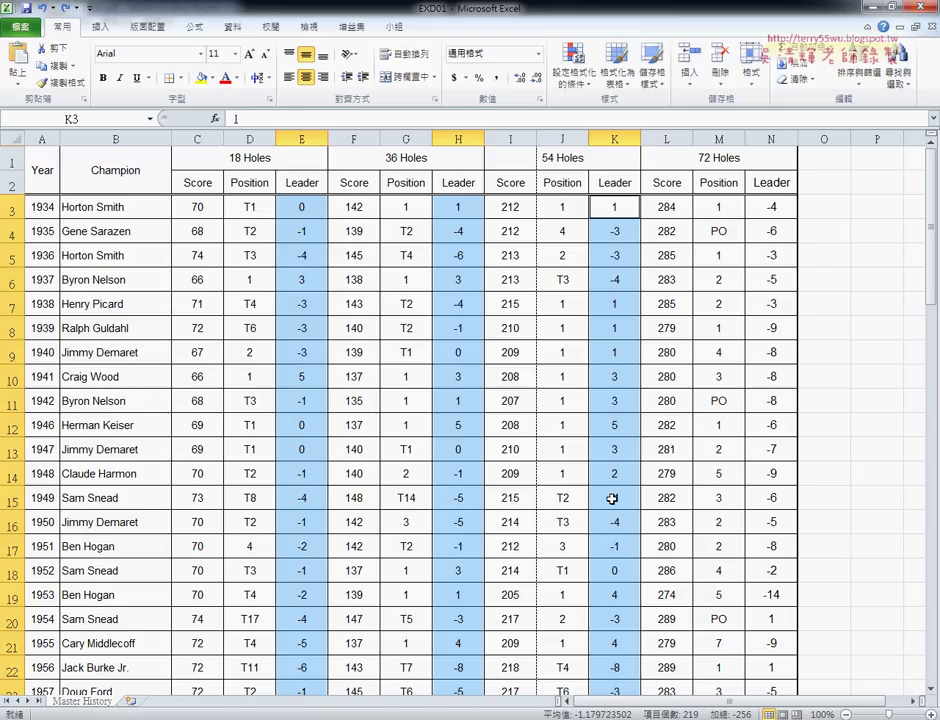
Step: Apply the five coloured arrows icon set to the selected Leader values
{"action": "left_click", "coordinate": [574, 68]}
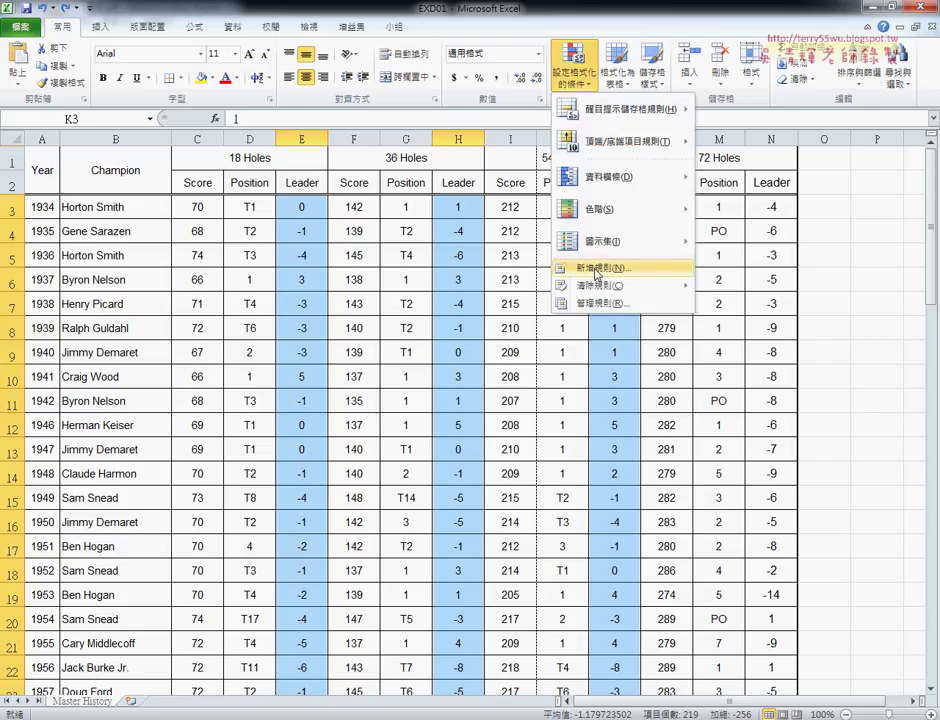
{"action": "mouse_move", "coordinate": [601, 251]}
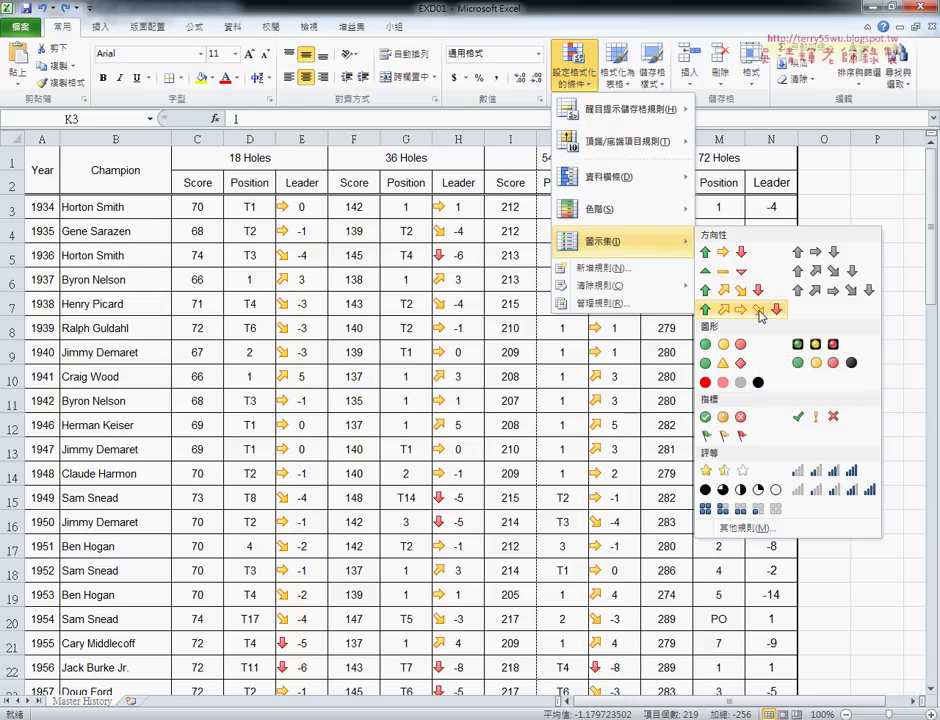
{"action": "left_click", "coordinate": [759, 311]}
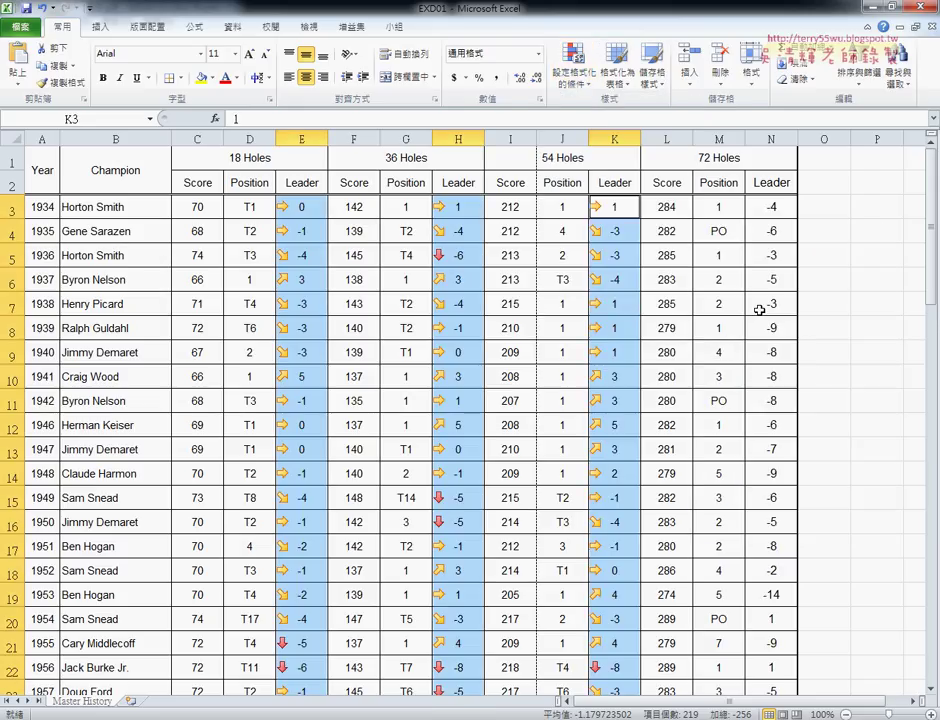
Step: Set the icon rule to five coloured arrows with 80/60/40/20 percent thresholds
{"action": "left_click", "coordinate": [576, 63]}
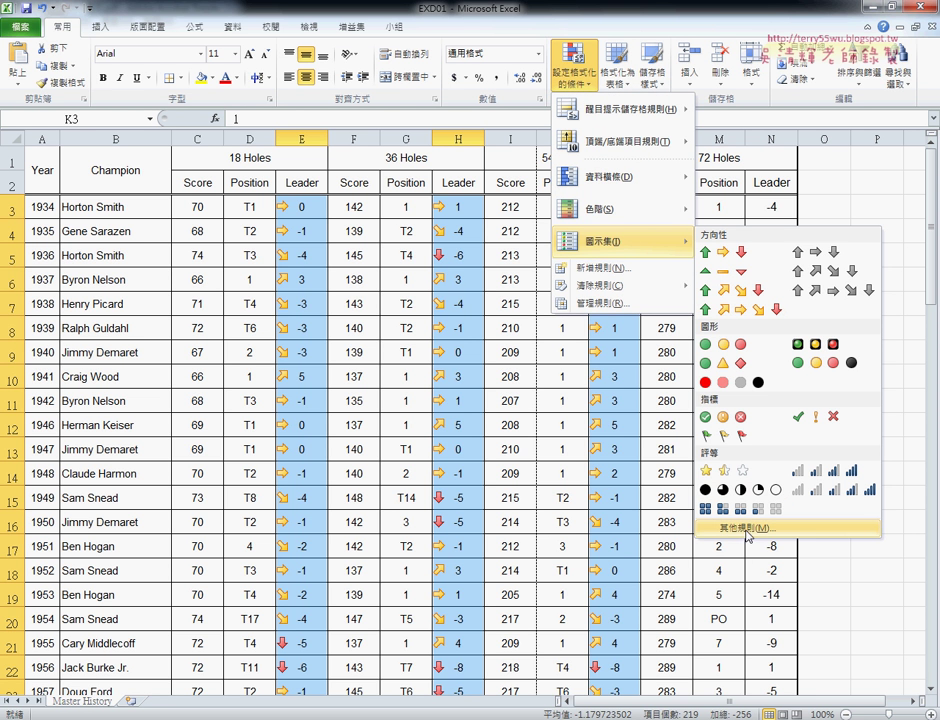
{"action": "left_click", "coordinate": [747, 530]}
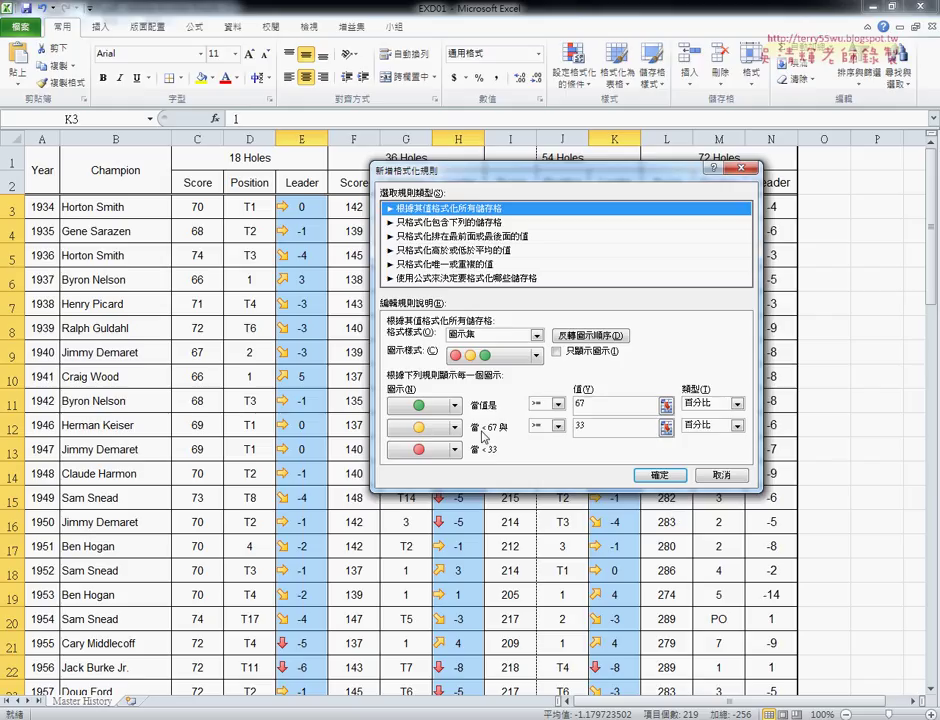
{"action": "left_click", "coordinate": [536, 355]}
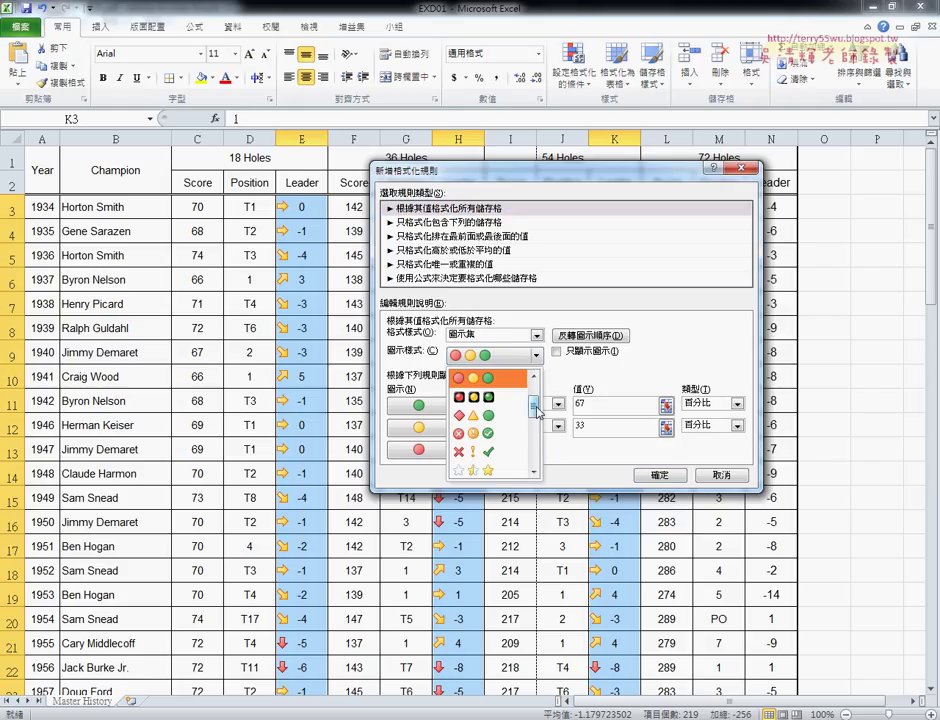
{"action": "left_click_drag", "start_coordinate": [537, 410], "coordinate": [538, 433]}
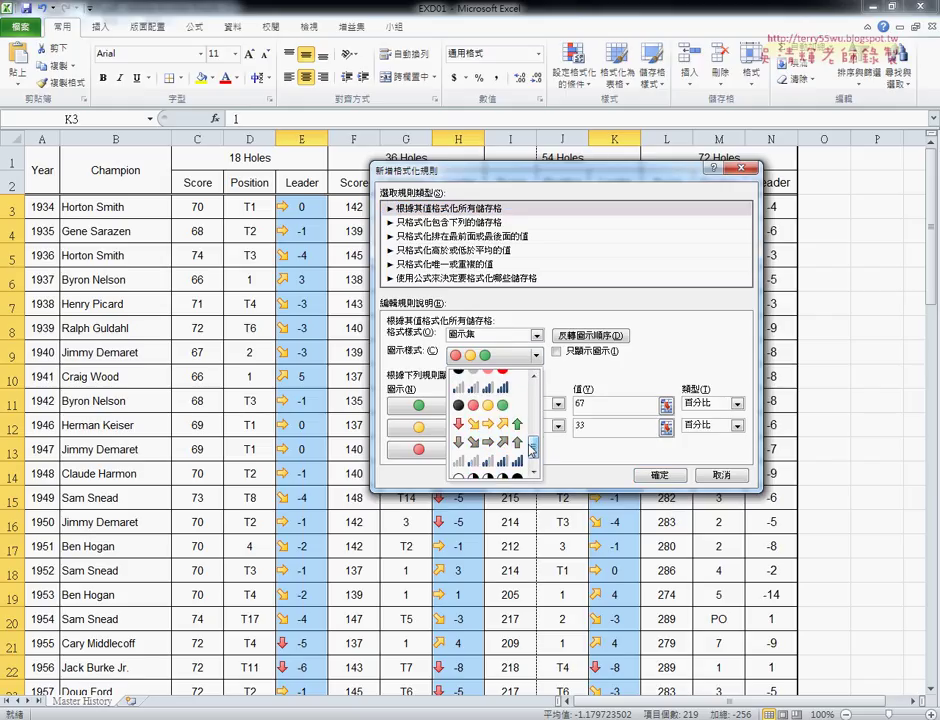
{"action": "left_click", "coordinate": [480, 425]}
{"action": "left_click", "coordinate": [590, 405]}
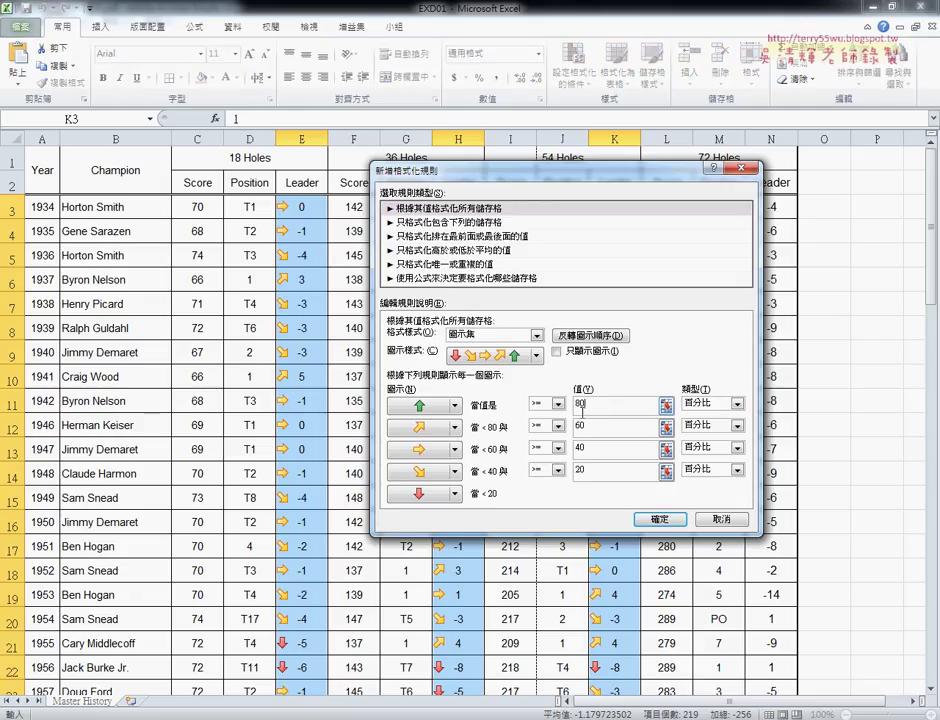
{"action": "double_click", "coordinate": [623, 405]}
{"action": "double_click", "coordinate": [580, 448]}
{"action": "left_click", "coordinate": [657, 519]}
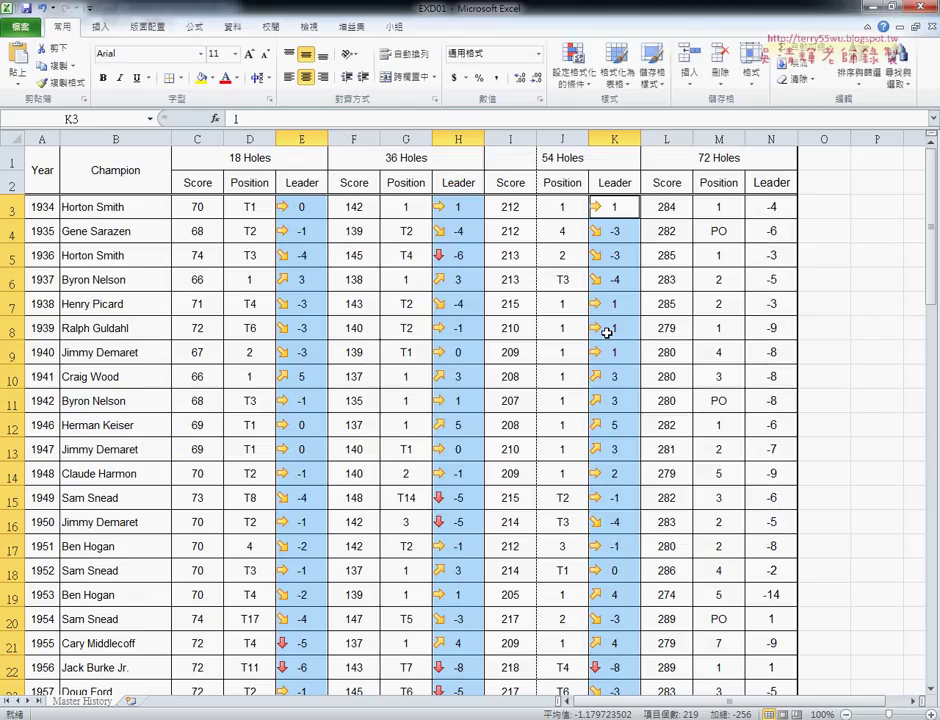
Step: Select the 72 Holes Leader range N3:N75 and check the flag requirement in the exam PDF
{"action": "left_click", "coordinate": [574, 68]}
{"action": "mouse_move", "coordinate": [597, 250]}
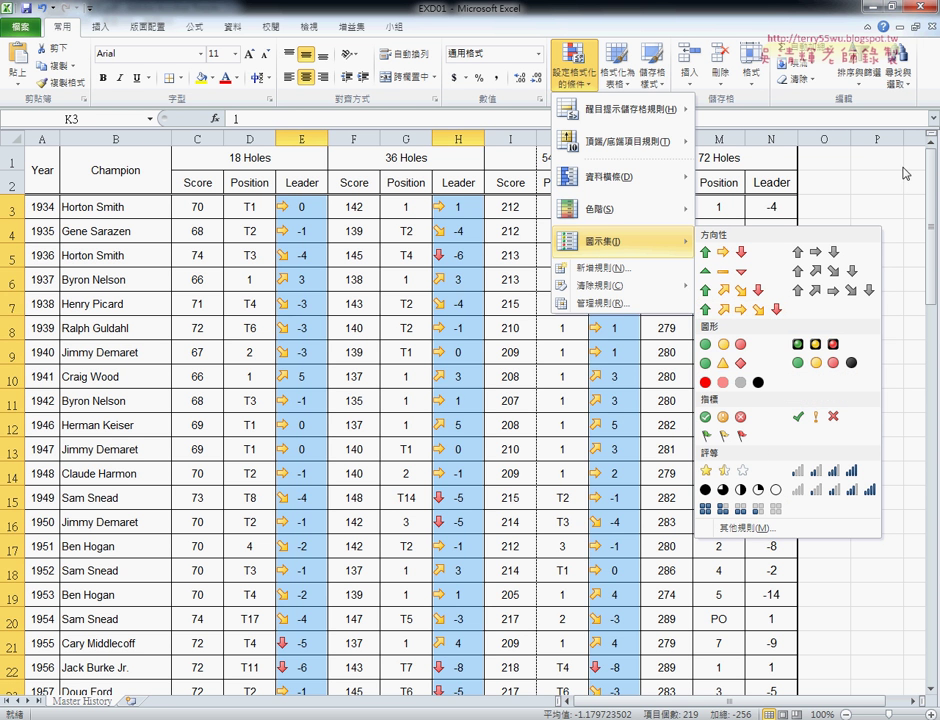
{"action": "left_click", "coordinate": [820, 7]}
{"action": "left_click", "coordinate": [773, 207]}
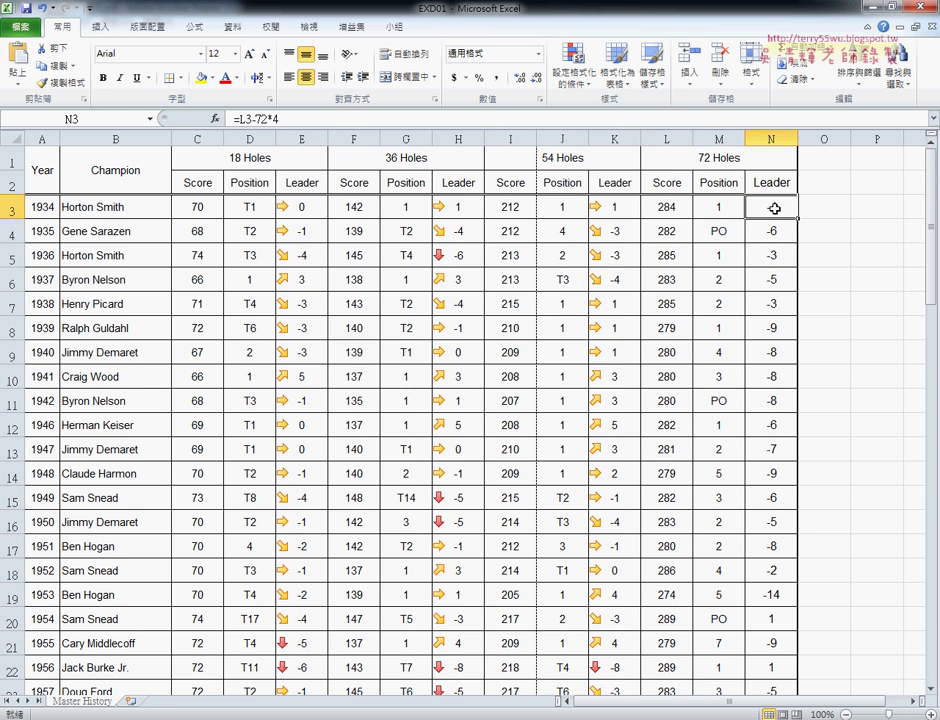
{"action": "scroll", "coordinate": [780, 420], "scroll_direction": "down", "scroll_amount": 3}
{"action": "scroll", "coordinate": [782, 428], "scroll_direction": "down", "scroll_amount": 6}
{"action": "scroll", "coordinate": [780, 447], "scroll_direction": "down", "scroll_amount": 6}
{"action": "scroll", "coordinate": [776, 476], "scroll_direction": "down", "scroll_amount": 4}
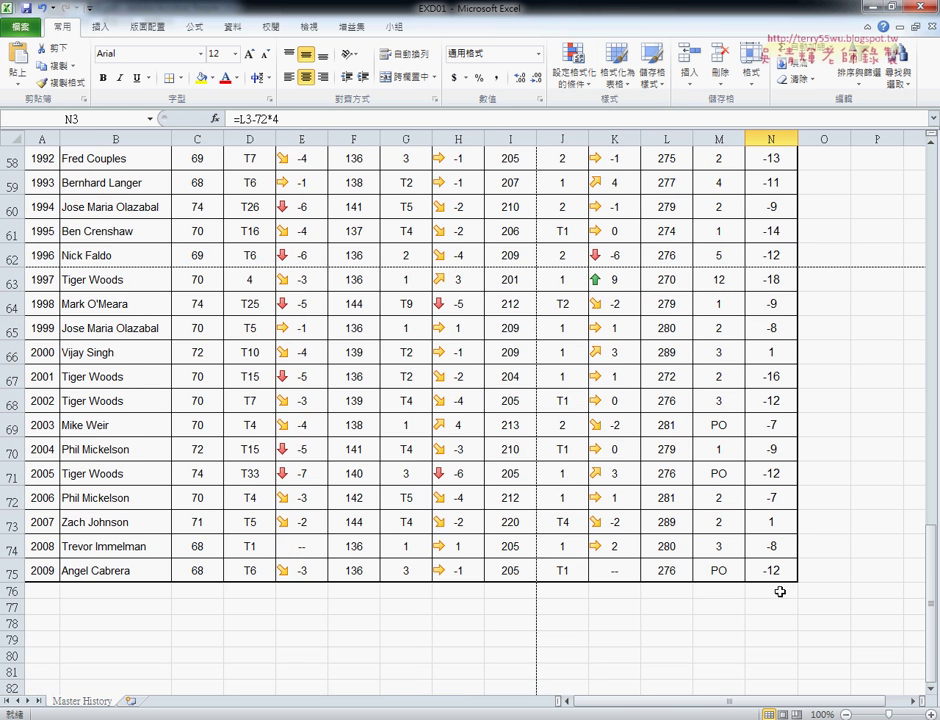
{"action": "left_click", "coordinate": [785, 560], "text": "shift"}
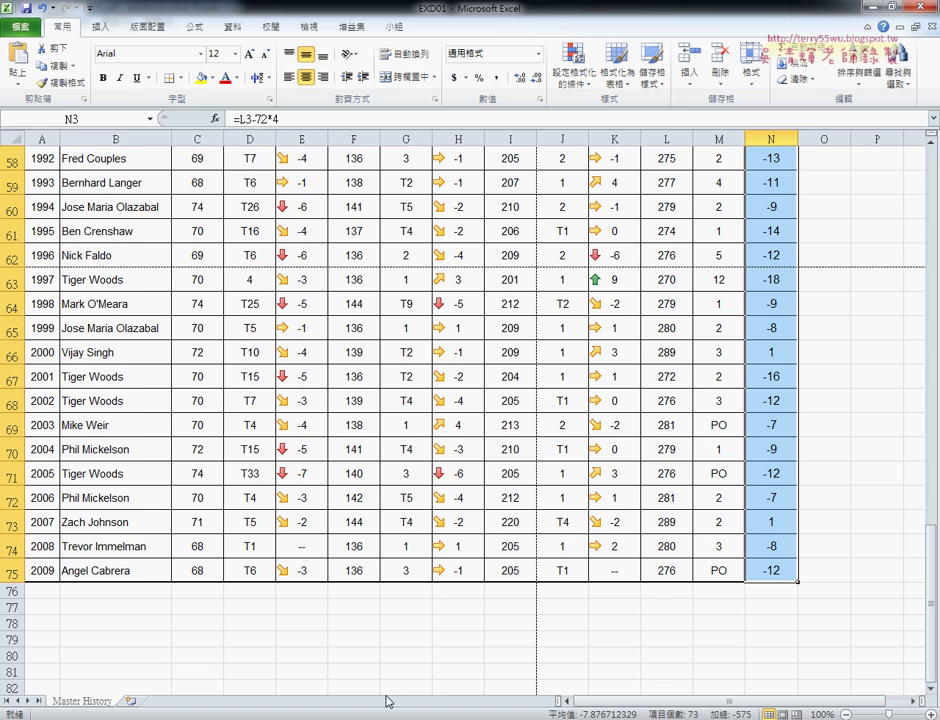
{"action": "key", "text": "alt+Tab"}
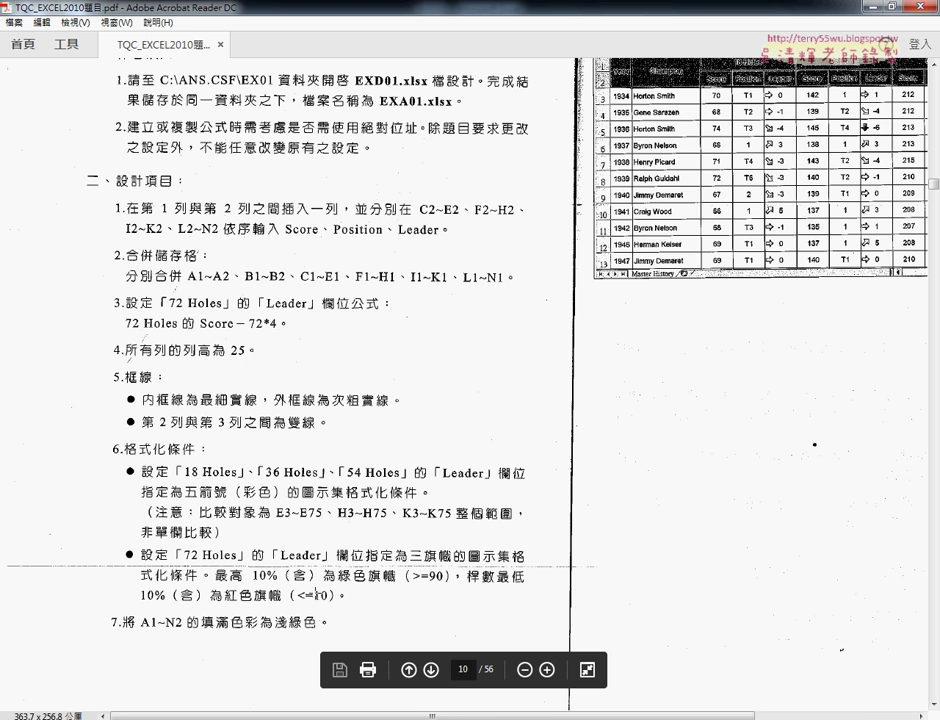
{"action": "key", "text": "alt+Tab"}
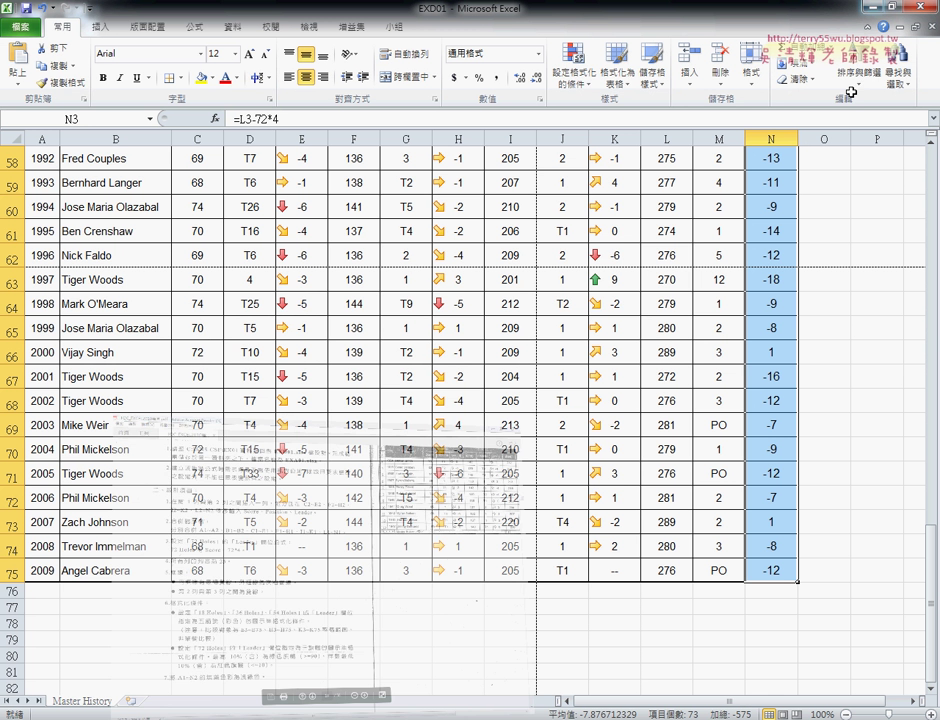
Step: Start a new icon set rule via More Rules and choose the 3 Flags style
{"action": "left_click", "coordinate": [573, 68]}
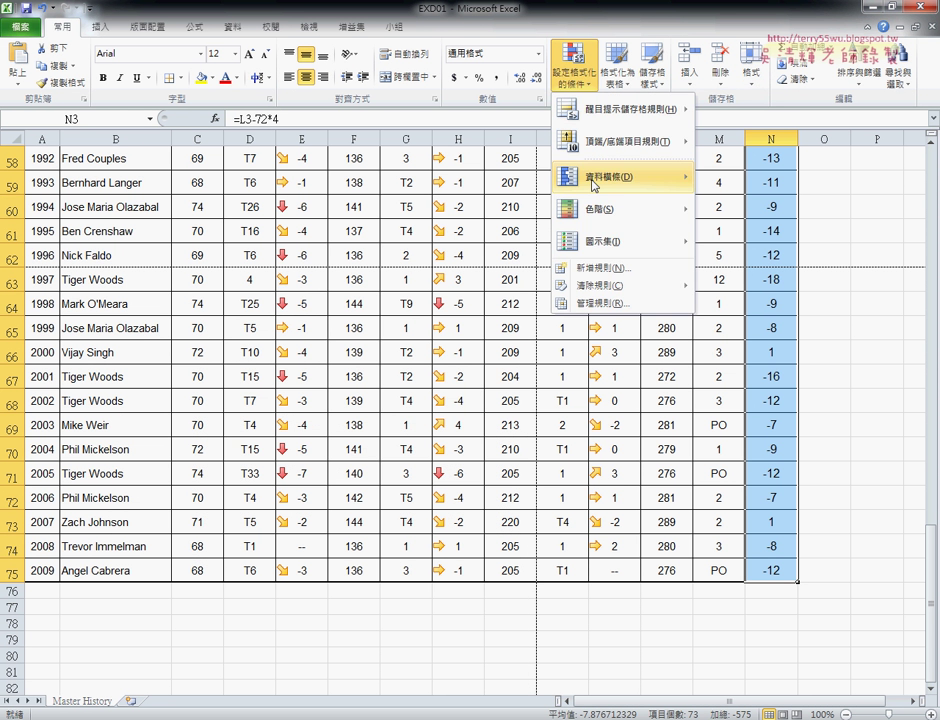
{"action": "mouse_move", "coordinate": [603, 248]}
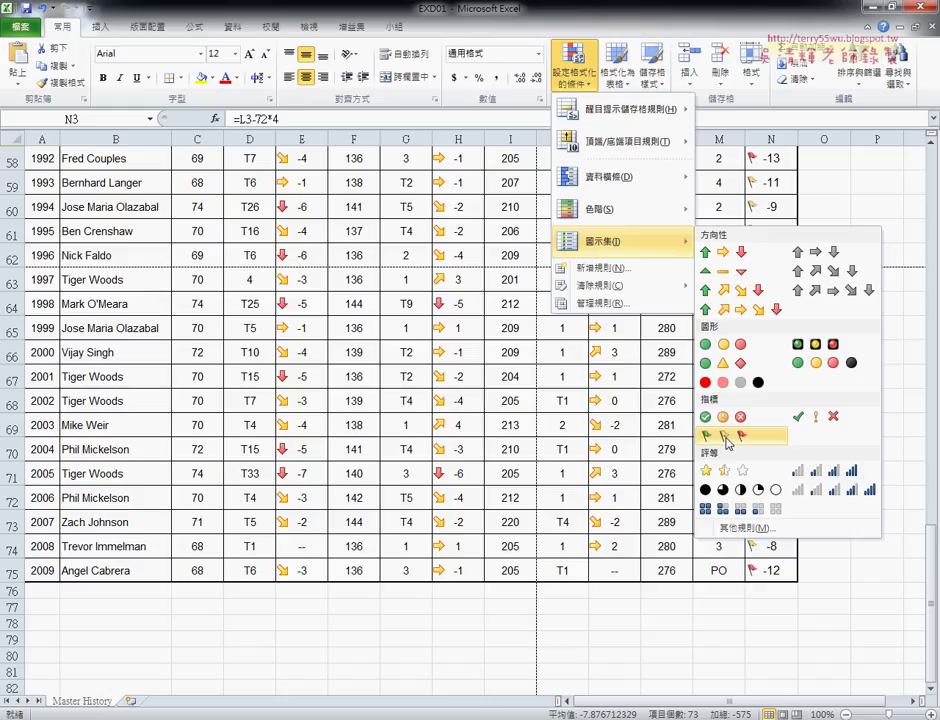
{"action": "left_click", "coordinate": [790, 527]}
{"action": "left_click", "coordinate": [536, 377]}
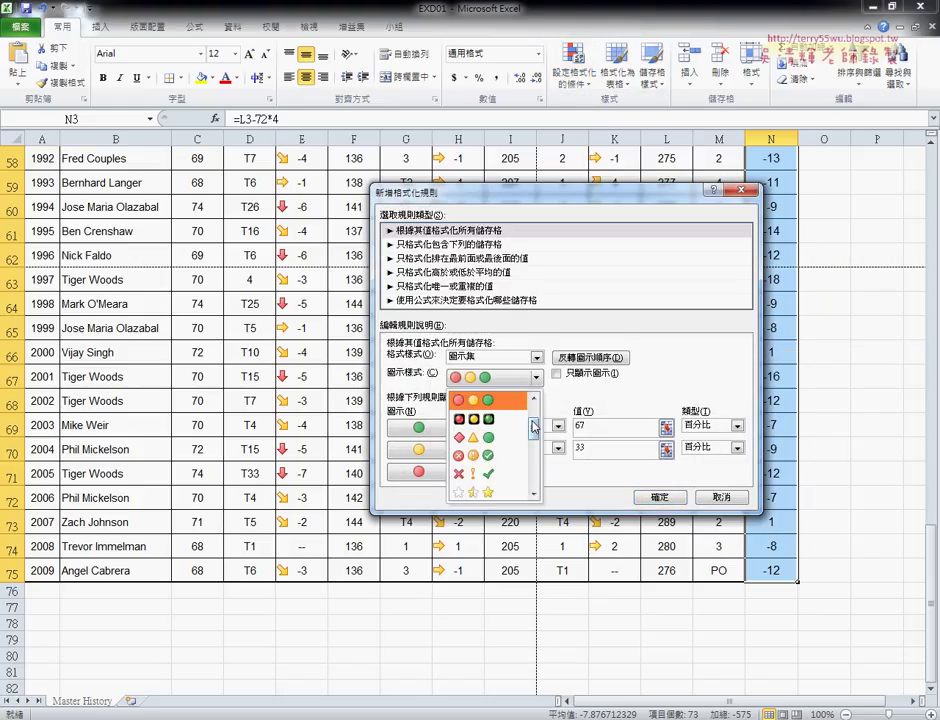
{"action": "scroll", "coordinate": [535, 425], "scroll_direction": "up", "scroll_amount": 3}
{"action": "left_click", "coordinate": [480, 424]}
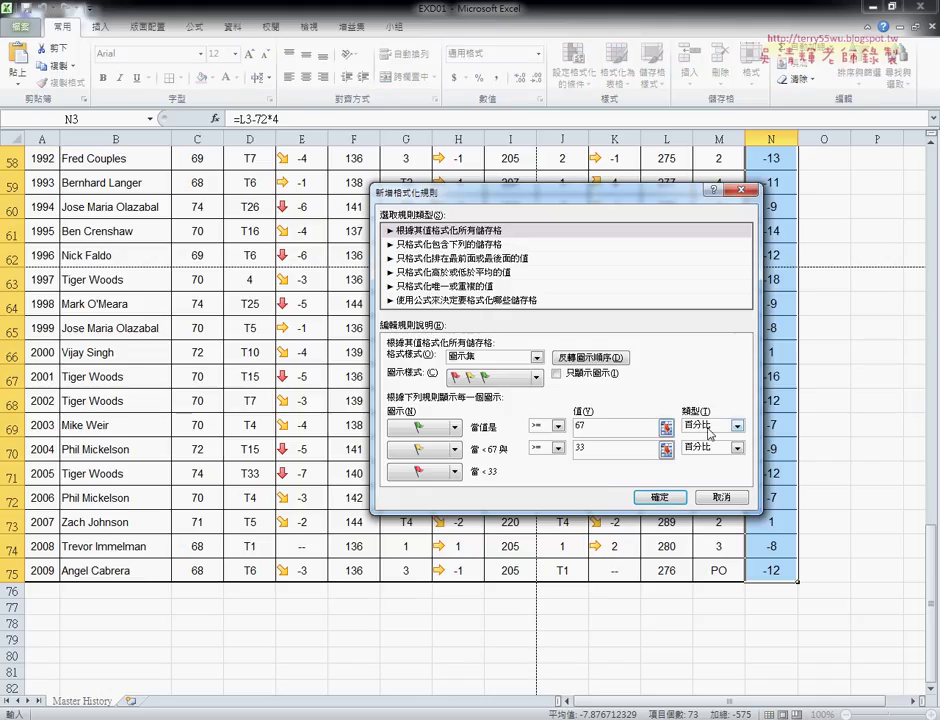
Step: Set the flag thresholds to 90 and 10 percent and apply the rule
{"action": "double_click", "coordinate": [578, 426]}
{"action": "double_click", "coordinate": [631, 451]}
{"action": "double_click", "coordinate": [606, 426]}
{"action": "type", "text": "90"}
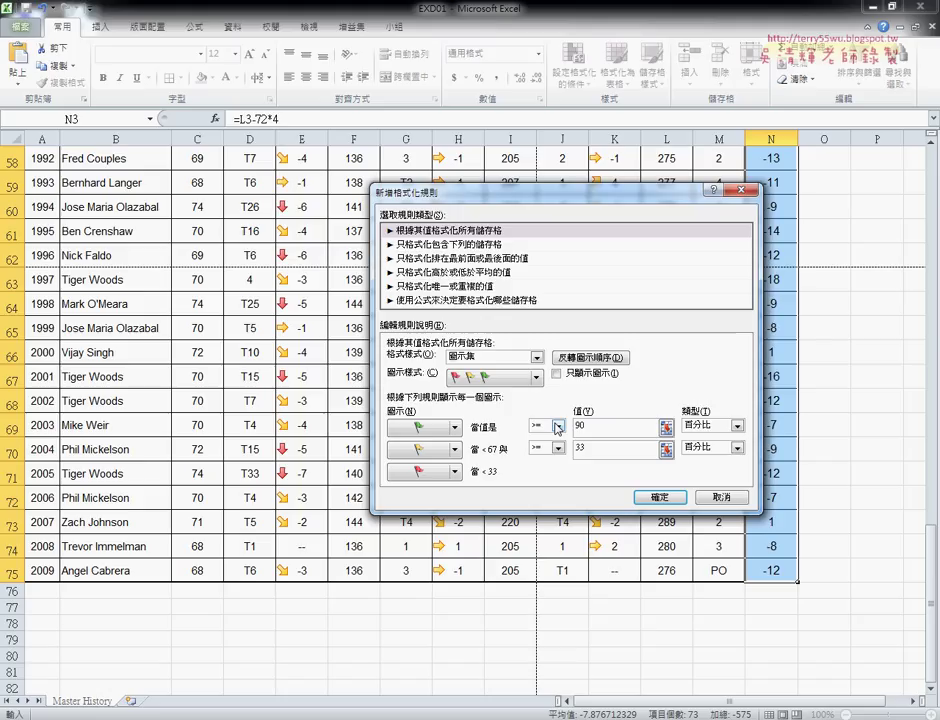
{"action": "left_click", "coordinate": [593, 447]}
{"action": "type", "text": "10"}
{"action": "left_click", "coordinate": [572, 426]}
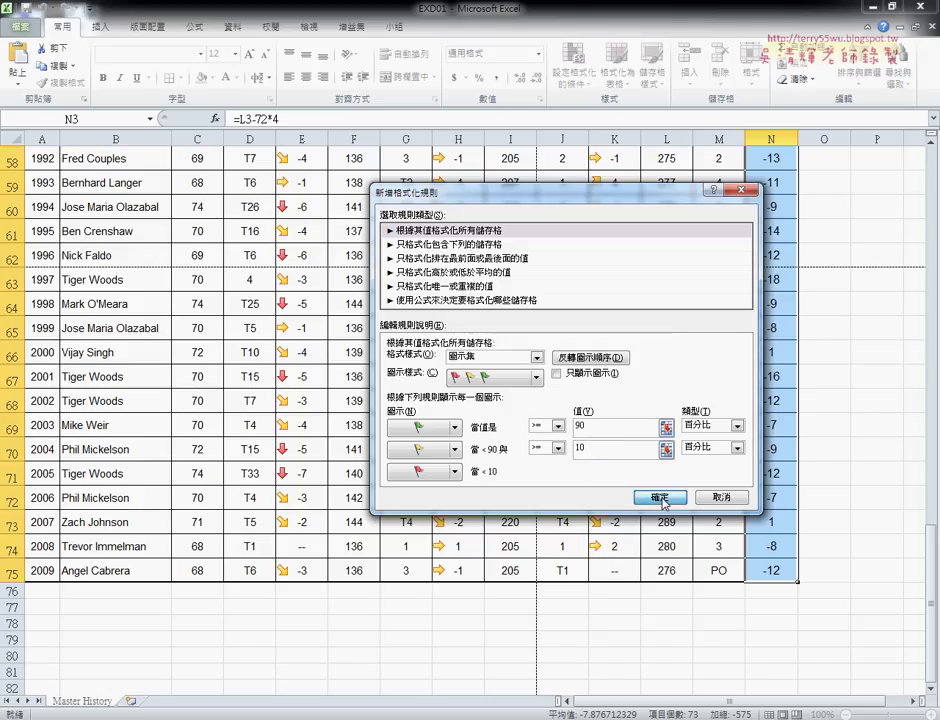
{"action": "left_click", "coordinate": [660, 498]}
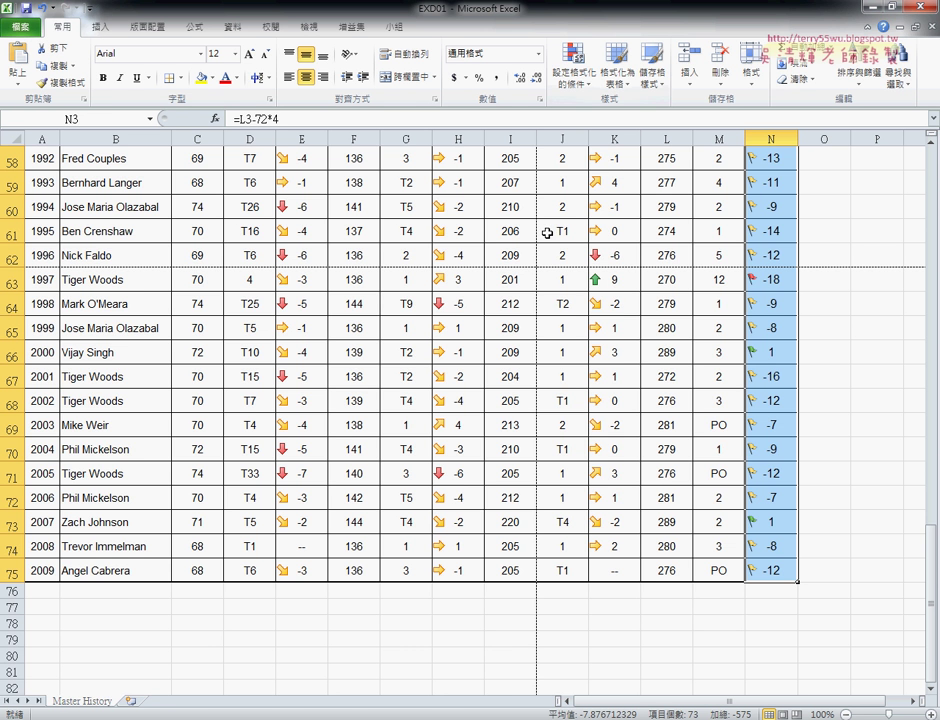
{"action": "scroll", "coordinate": [430, 580], "scroll_direction": "up", "scroll_amount": 10}
Step: Select header rows A1:N2 and give them a Light Green fill
{"action": "scroll", "coordinate": [430, 525], "scroll_direction": "up", "scroll_amount": 5}
{"action": "scroll", "coordinate": [430, 525], "scroll_direction": "up", "scroll_amount": 4}
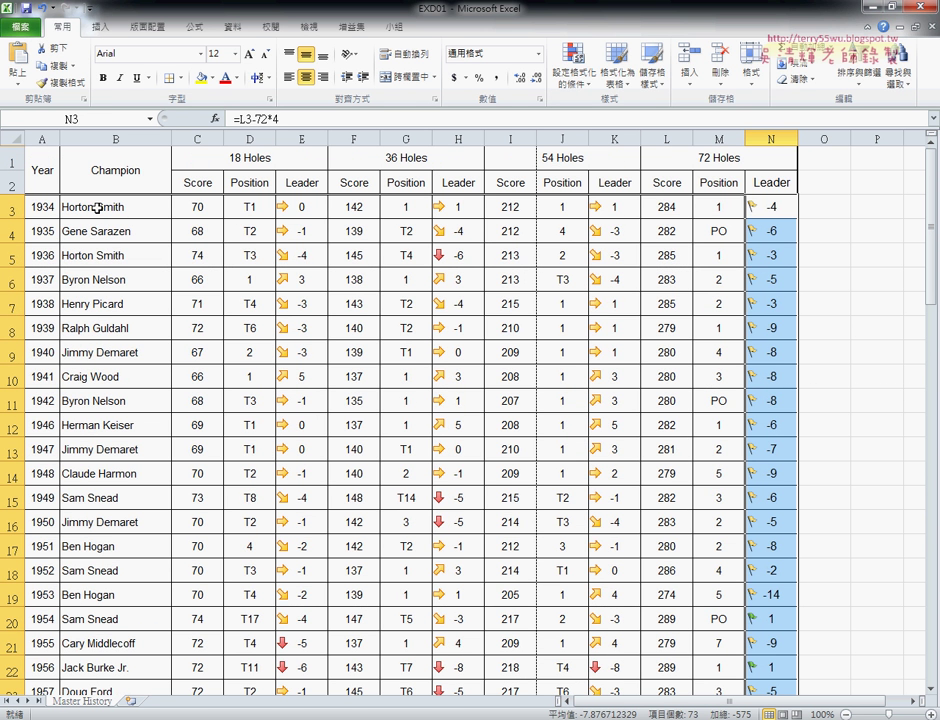
{"action": "left_click", "coordinate": [38, 156]}
{"action": "left_click_drag", "start_coordinate": [38, 156], "coordinate": [775, 182]}
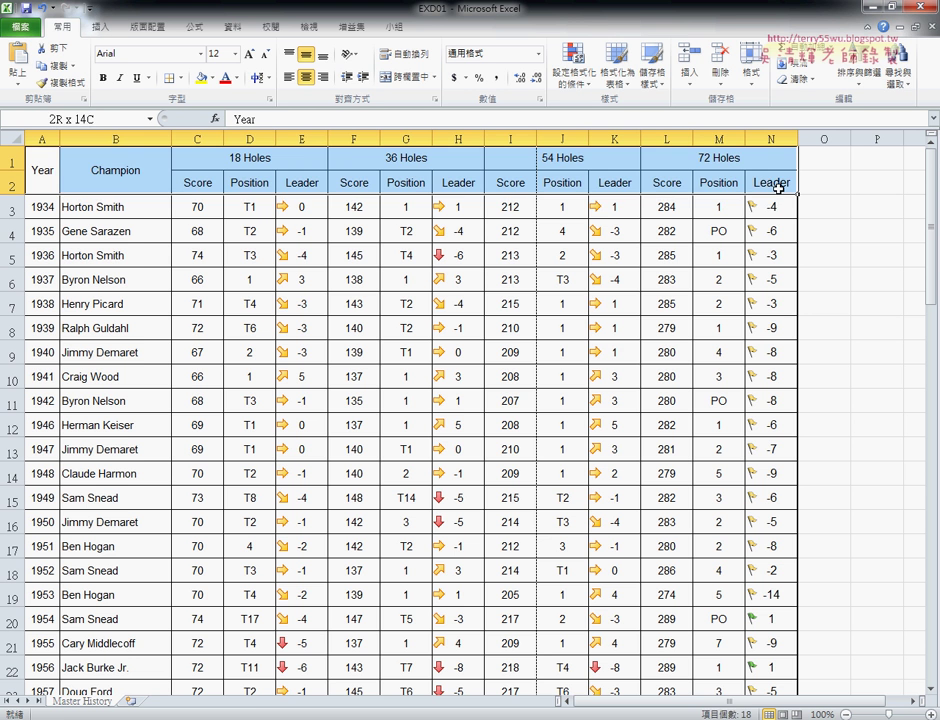
{"action": "left_click", "coordinate": [250, 712]}
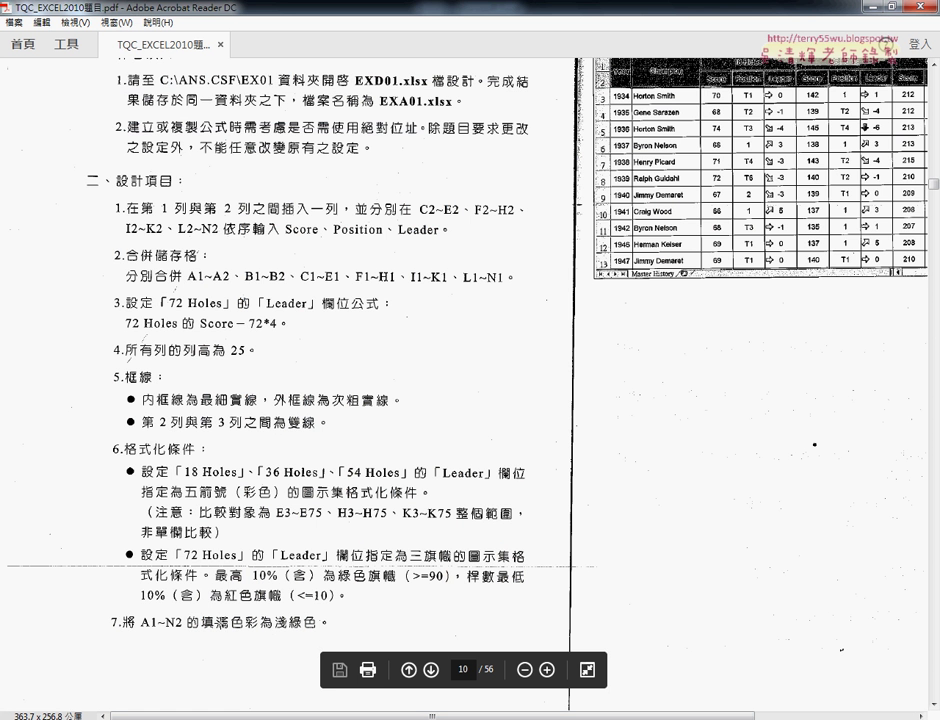
{"action": "left_click", "coordinate": [843, 6]}
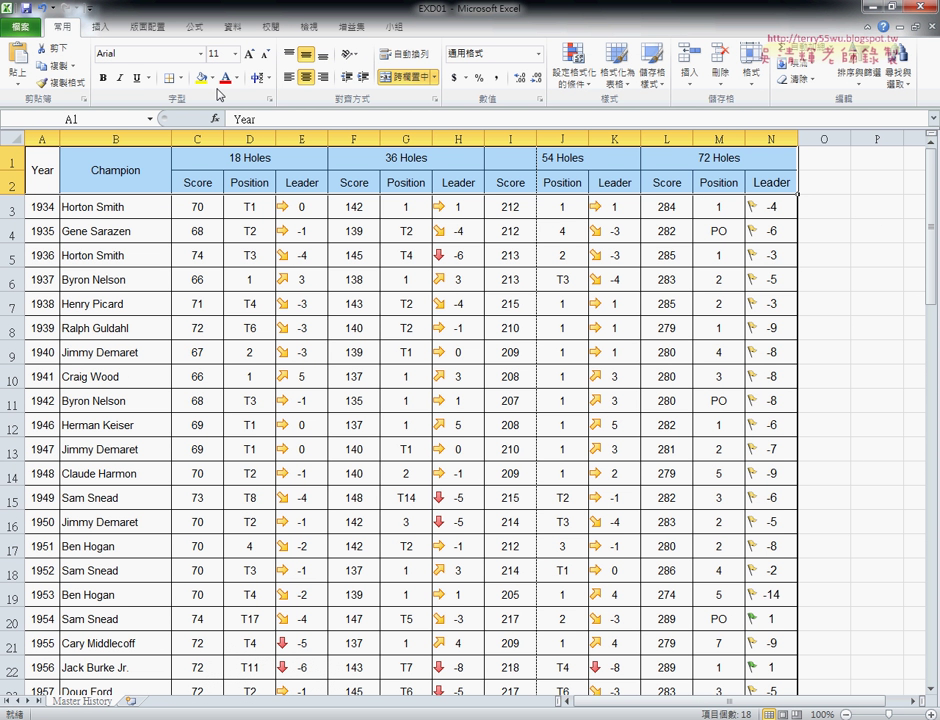
{"action": "left_click", "coordinate": [213, 78]}
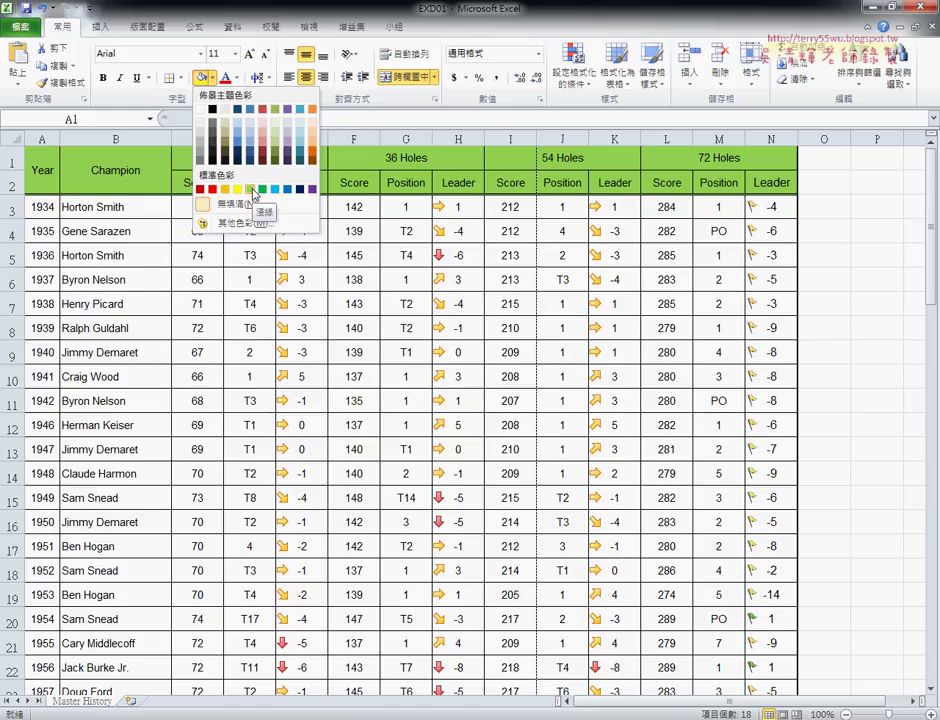
{"action": "left_click", "coordinate": [253, 193]}
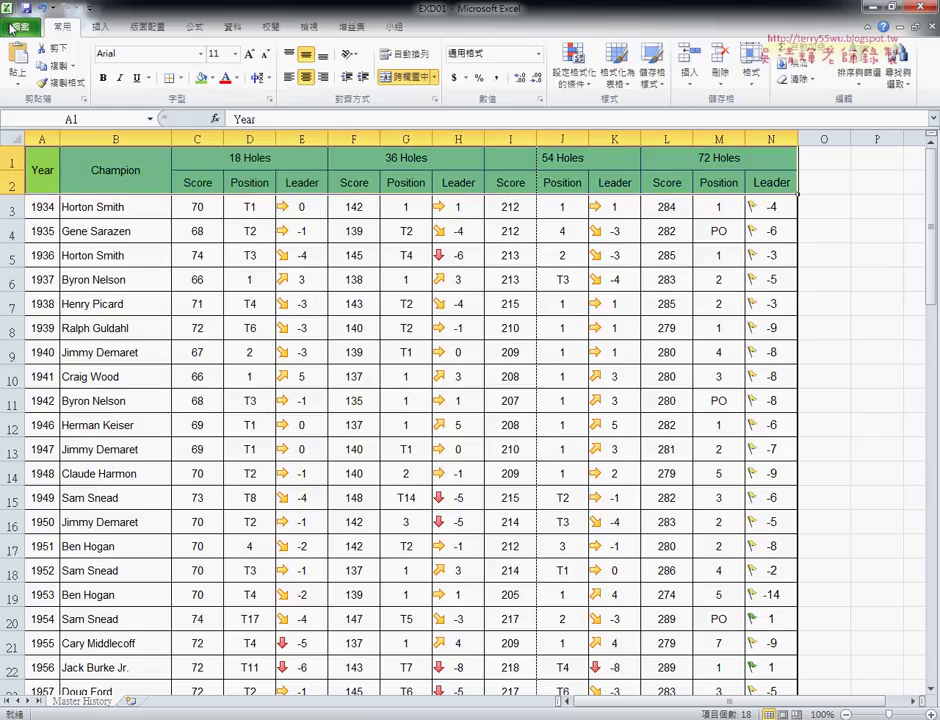